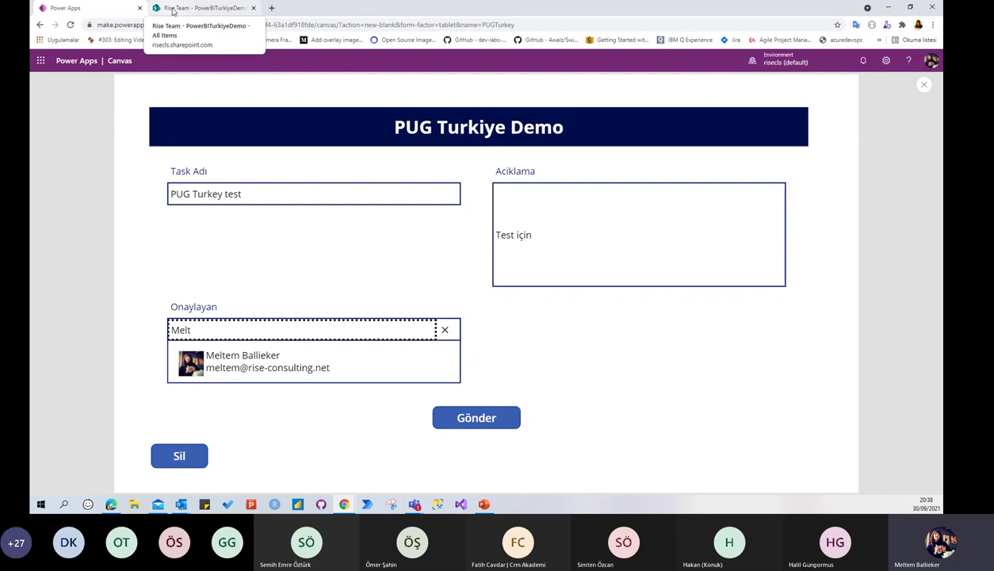
# Step: Choose the suggested person as approver in Onaylayan, submit the PUG Turkey test task, and reset the form with Sil
pyautogui.click(264, 363)
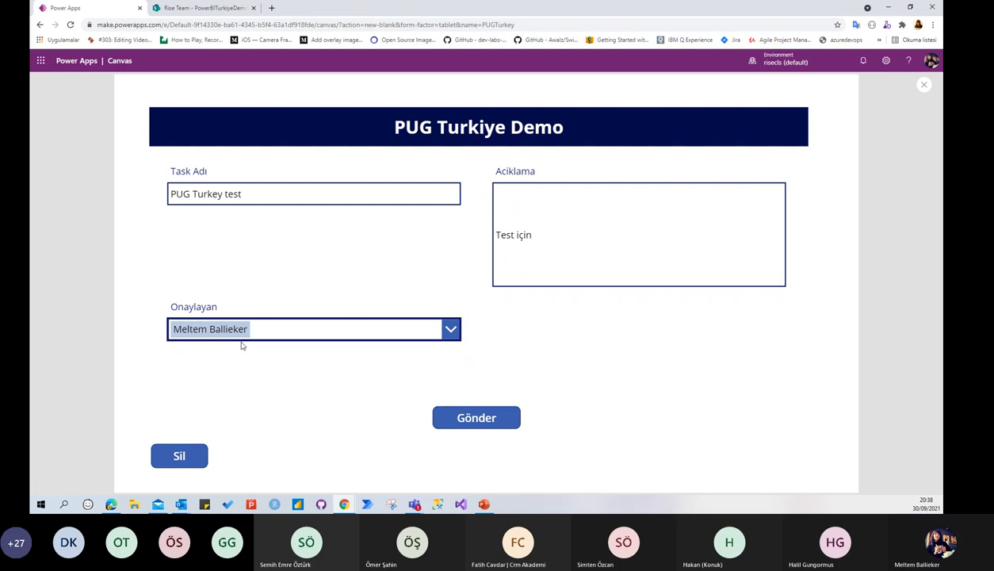
pyautogui.click(479, 422)
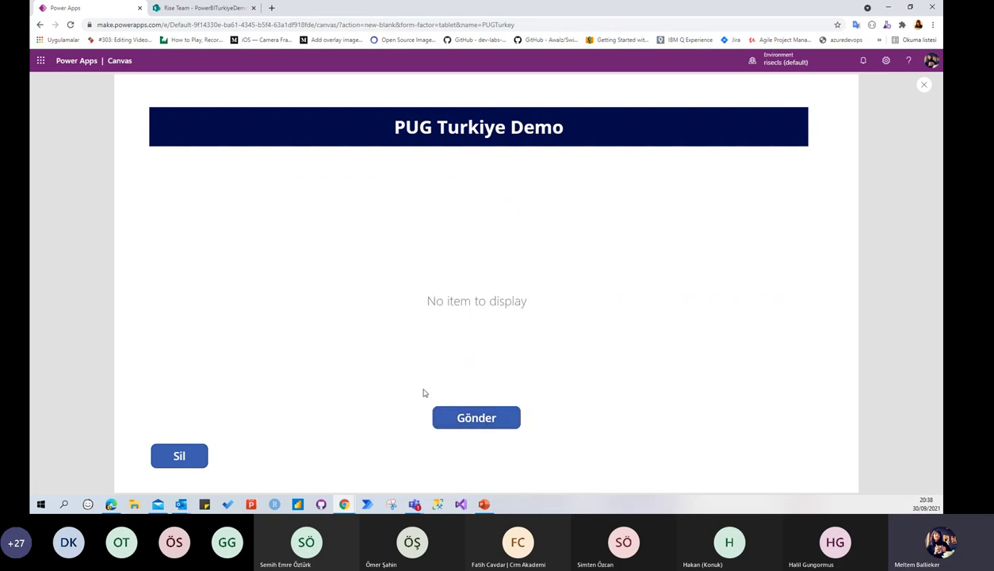
pyautogui.click(170, 455)
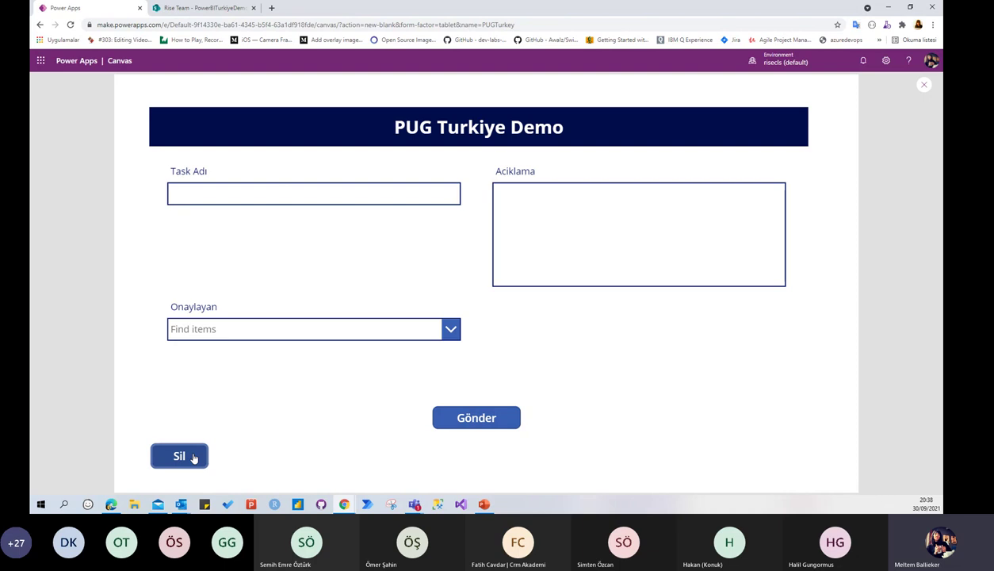
# Step: Switch to the PowerBITurkiyeDemo list in SharePoint and reload it to check for the submitted task
pyautogui.click(198, 8)
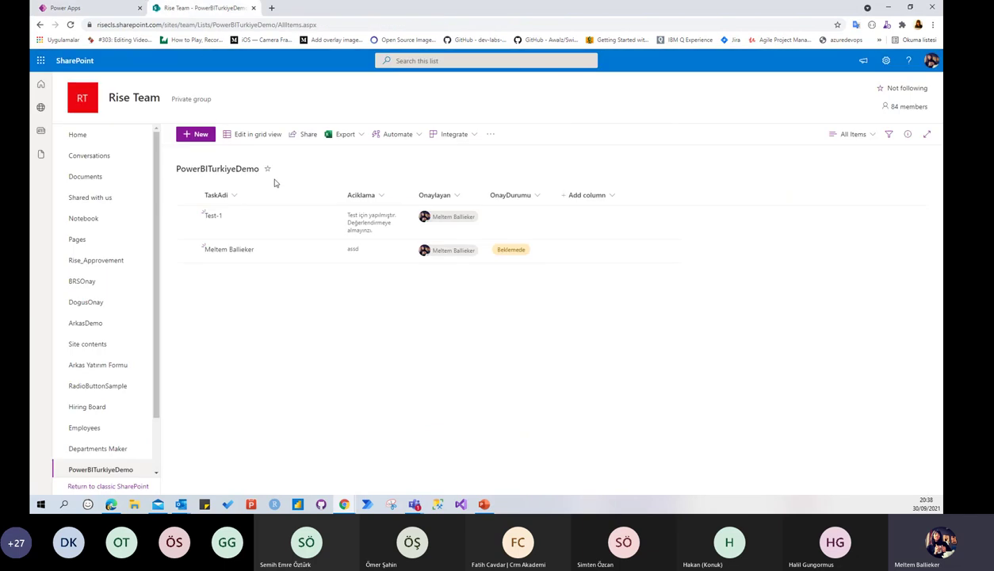
pyautogui.click(333, 25)
pyautogui.press('Return')
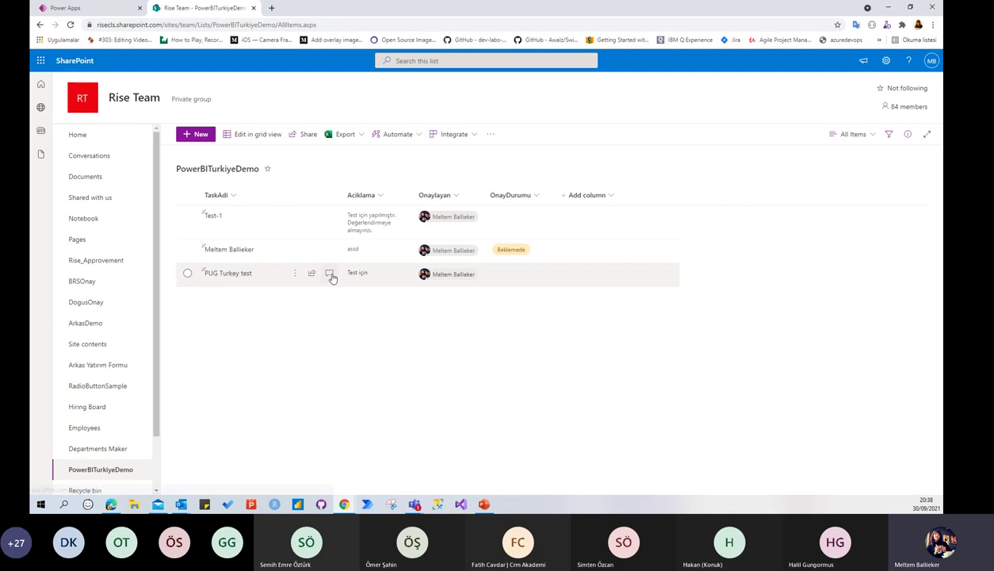
# Step: Delete the Test-1 item and the item directly below it from the PowerBITurkiyeDemo list
pyautogui.click(187, 250)
pyautogui.click(187, 215)
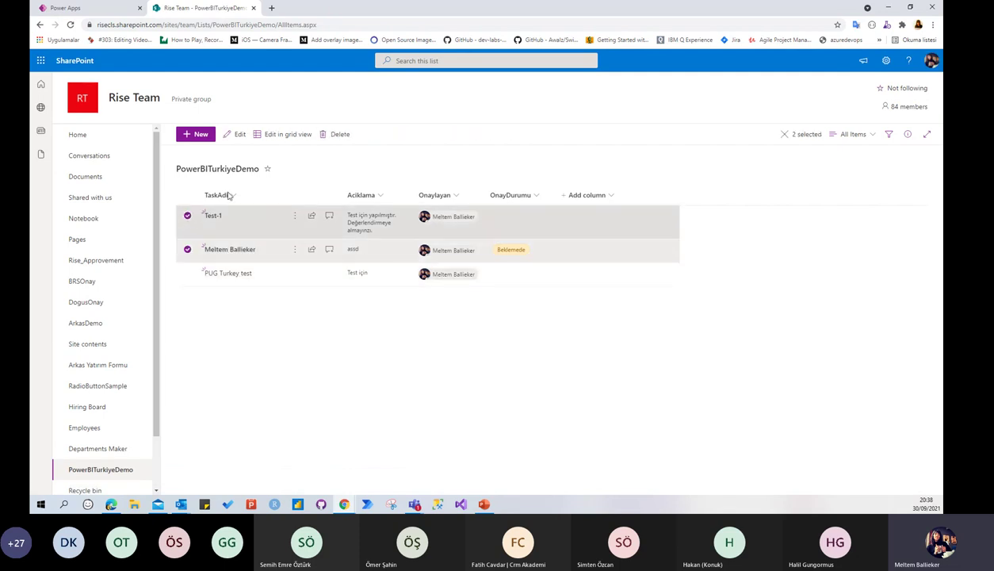
pyautogui.click(335, 137)
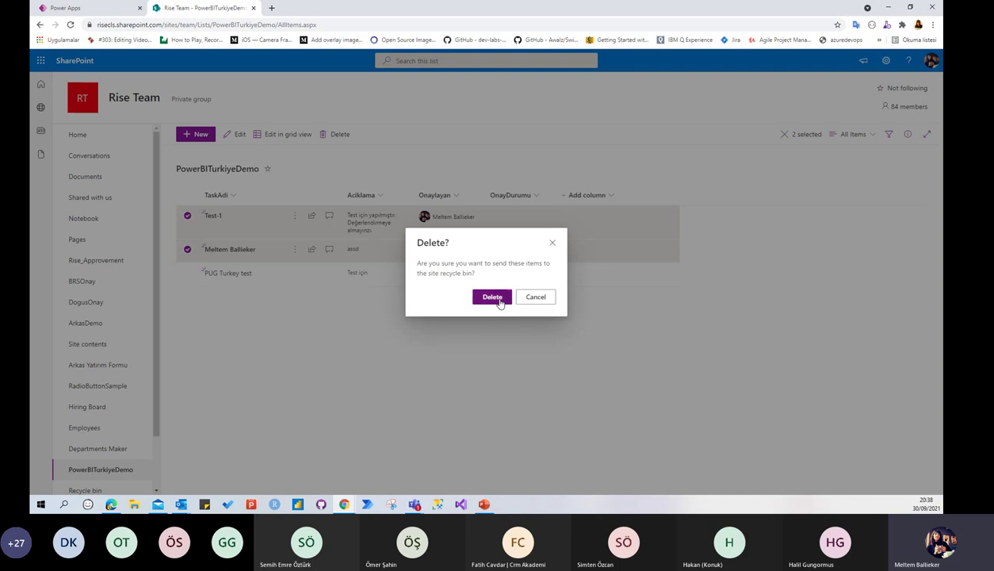
pyautogui.click(489, 296)
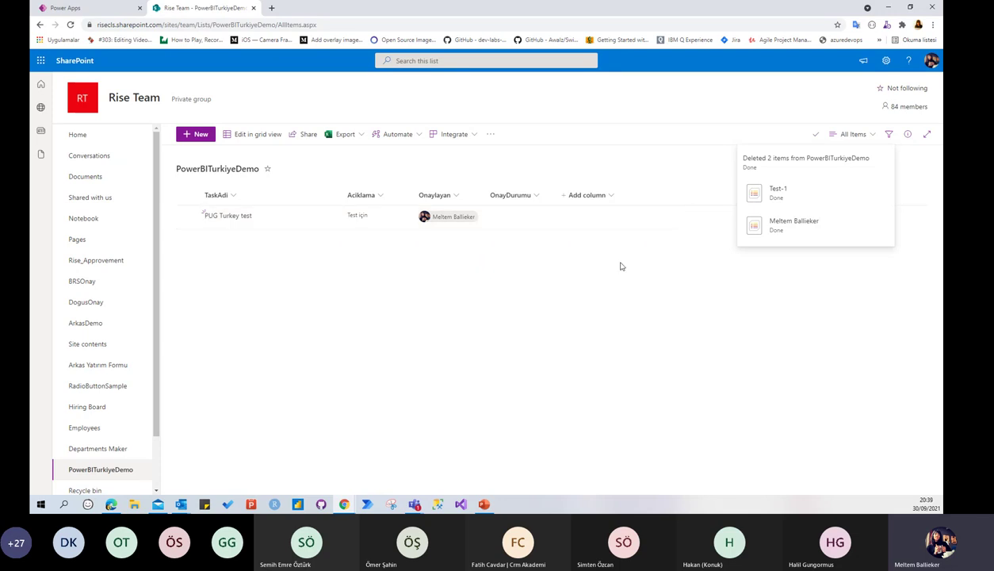
# Step: Return to Power Apps and exit the preview of the PUG Turkiye Demo app
pyautogui.click(59, 8)
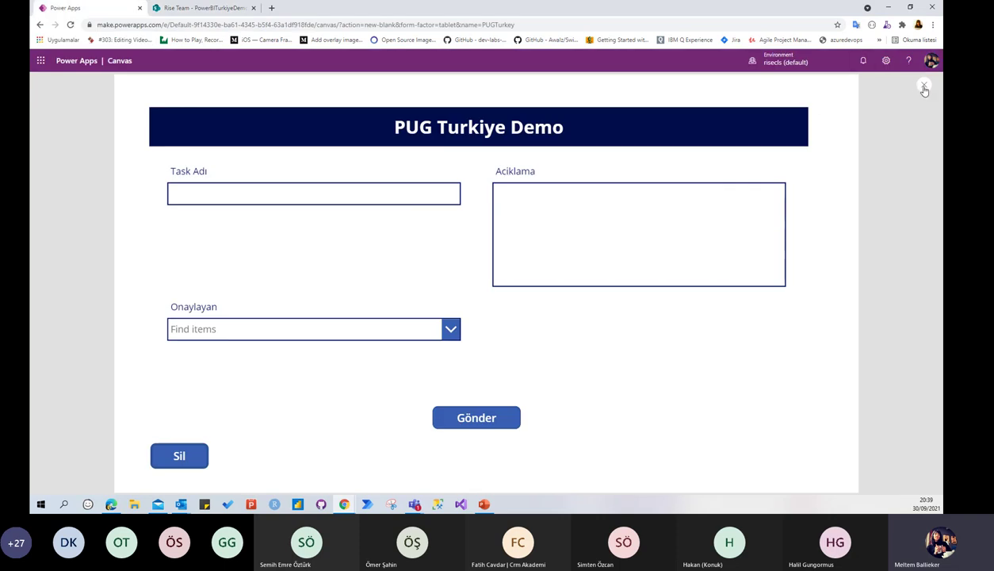
pyautogui.click(923, 84)
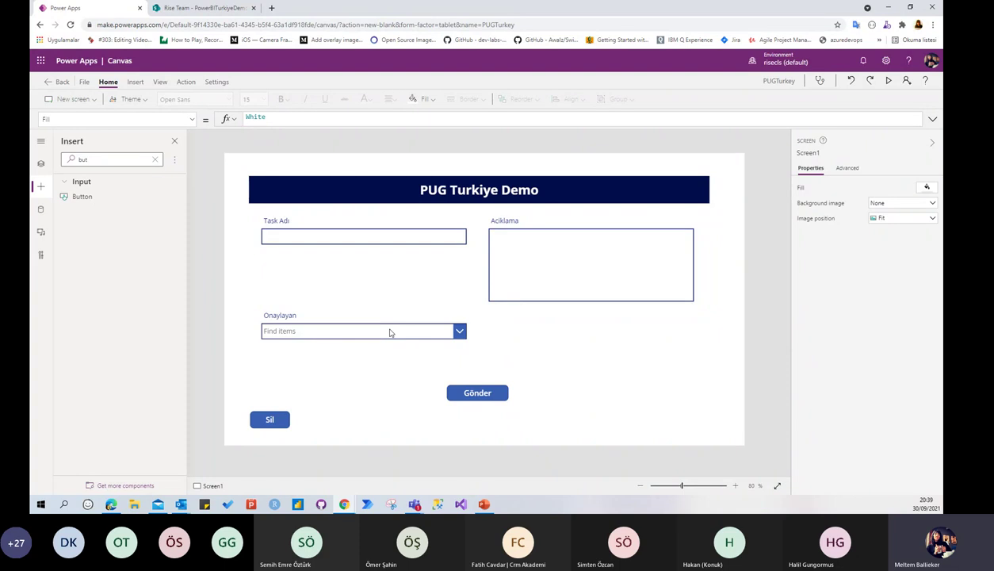
# Step: Open the Power Automate site, flow.microsoft.com, in a new browser tab
pyautogui.click(170, 8)
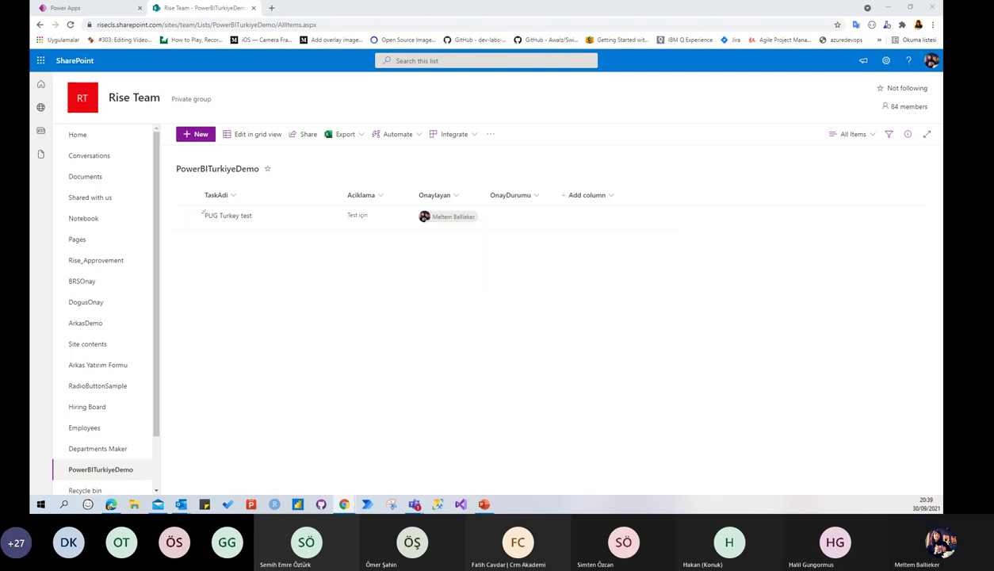
pyautogui.click(272, 8)
pyautogui.write('p')
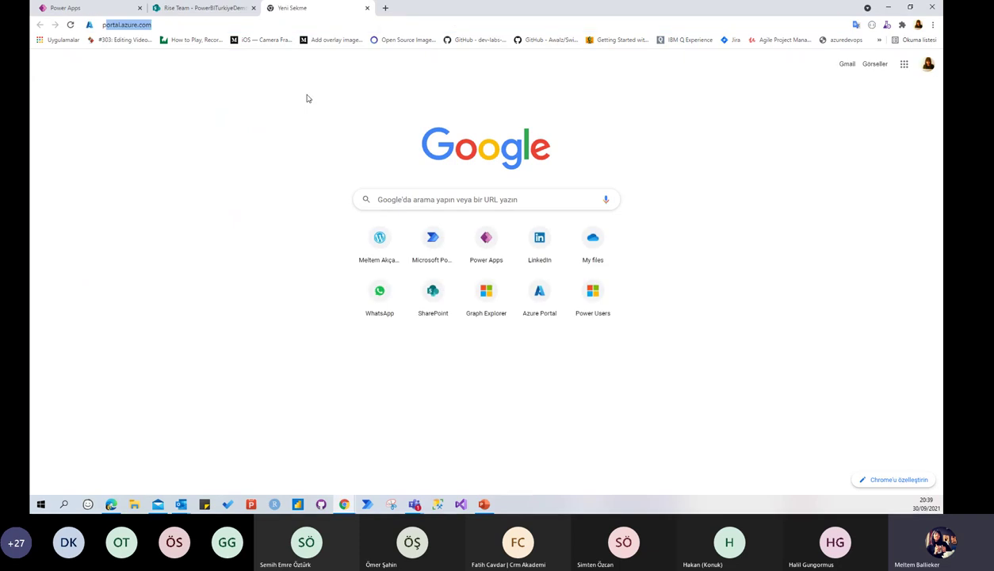
pyautogui.write('ower')
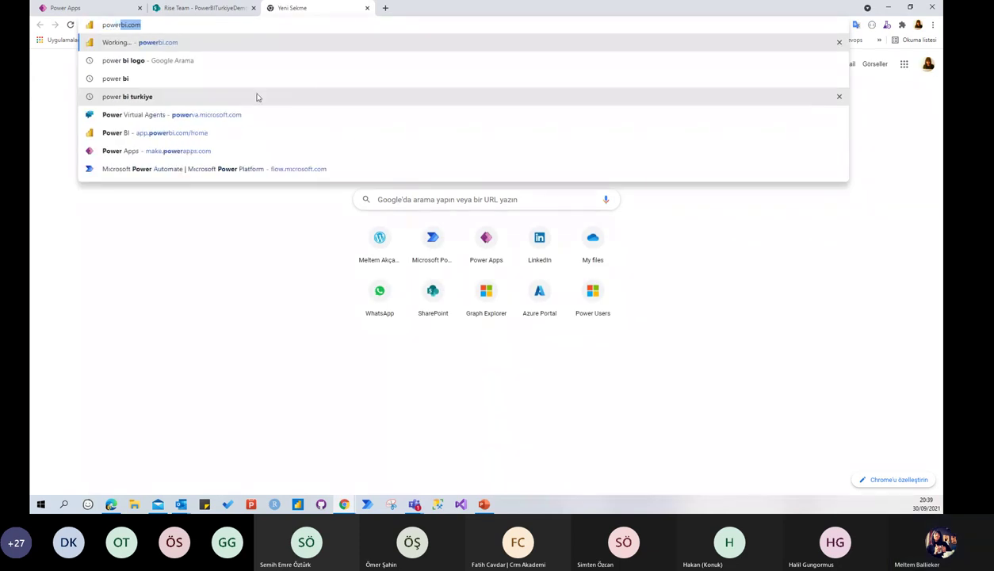
pyautogui.press('BackSpace')
pyautogui.press('BackSpace')
pyautogui.press('BackSpace')
pyautogui.press('BackSpace')
pyautogui.press('BackSpace')
pyautogui.press('BackSpace')
pyautogui.write('flo')
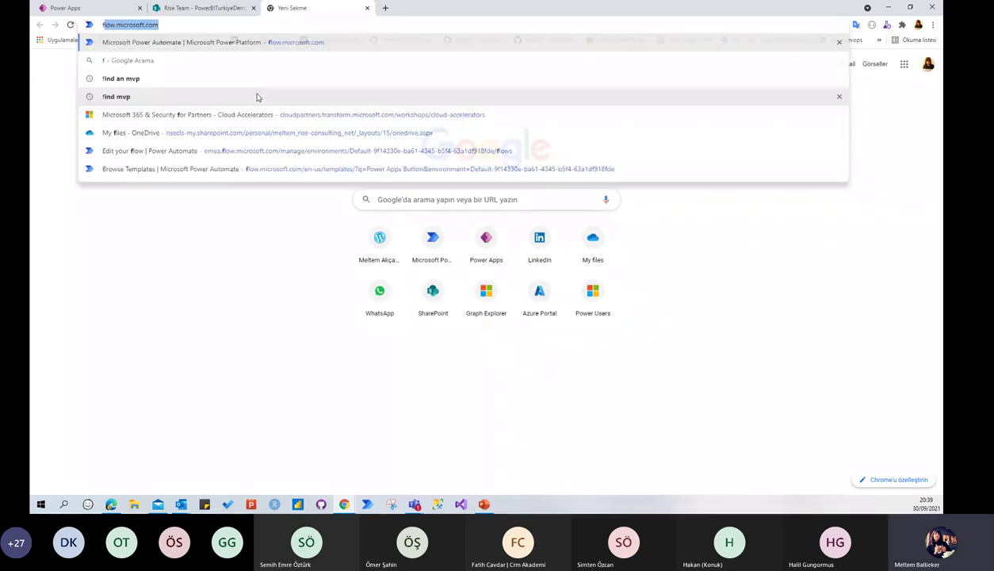
pyautogui.write('w')
pyautogui.press('Return')
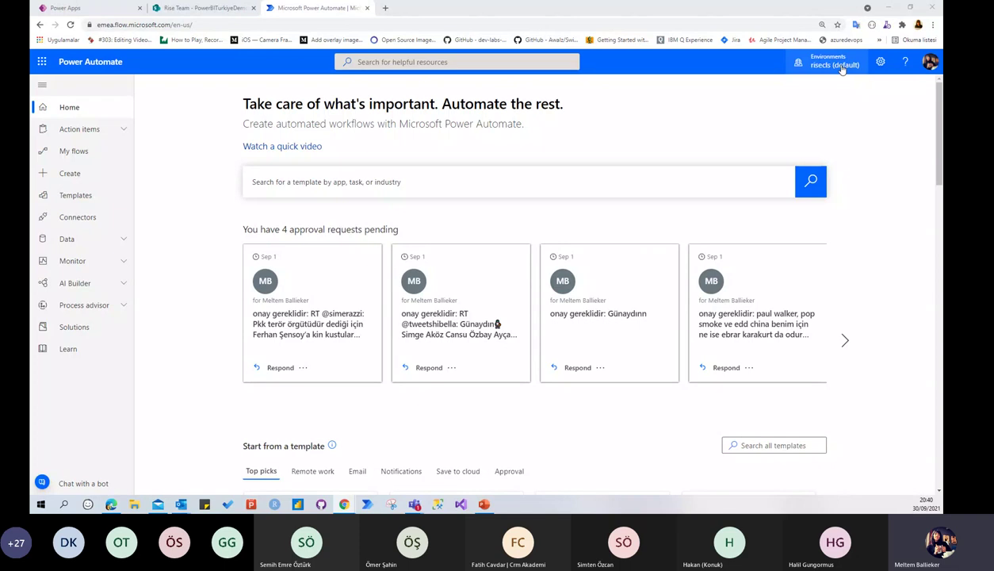
# Step: Compare the environment selected in Power Apps with the one in Power Automate and view the available Power Automate environments
pyautogui.hotkey('ctrl', '1')
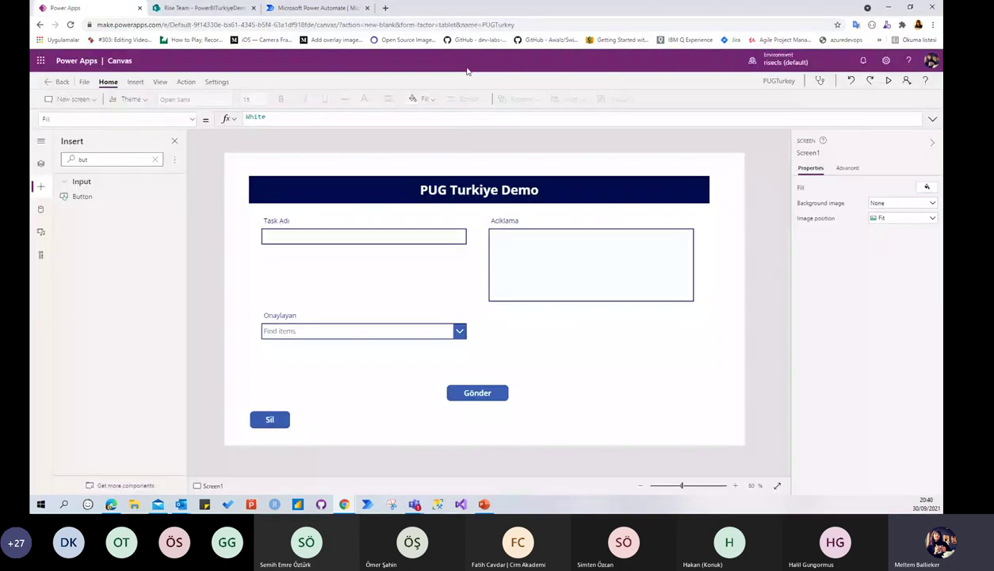
pyautogui.click(334, 10)
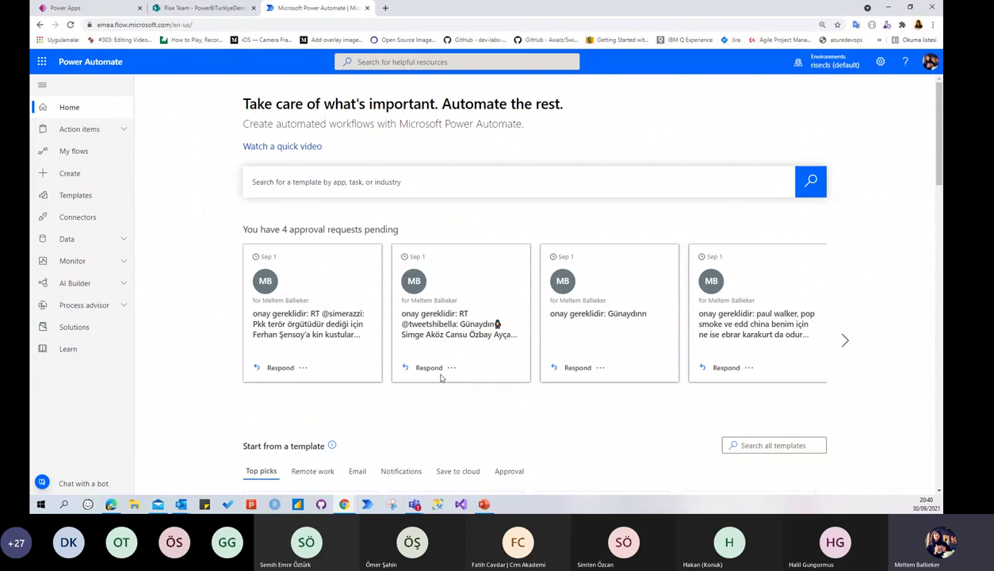
pyautogui.click(87, 11)
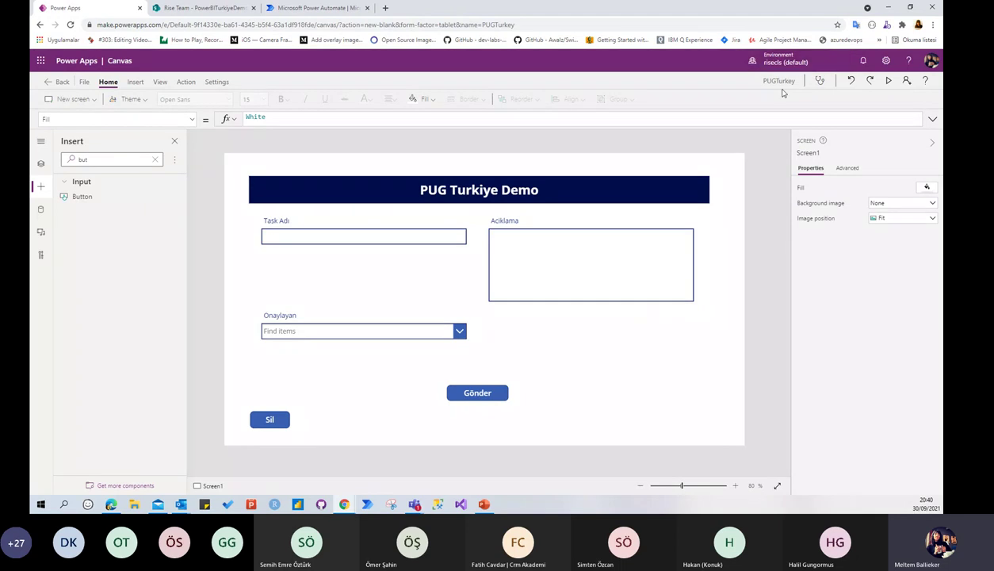
pyautogui.click(323, 8)
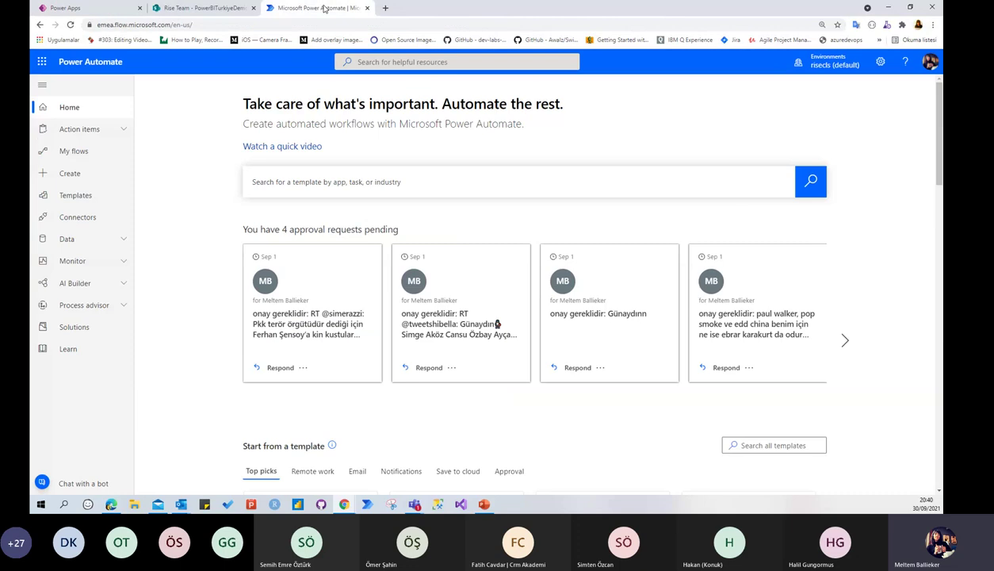
pyautogui.click(833, 62)
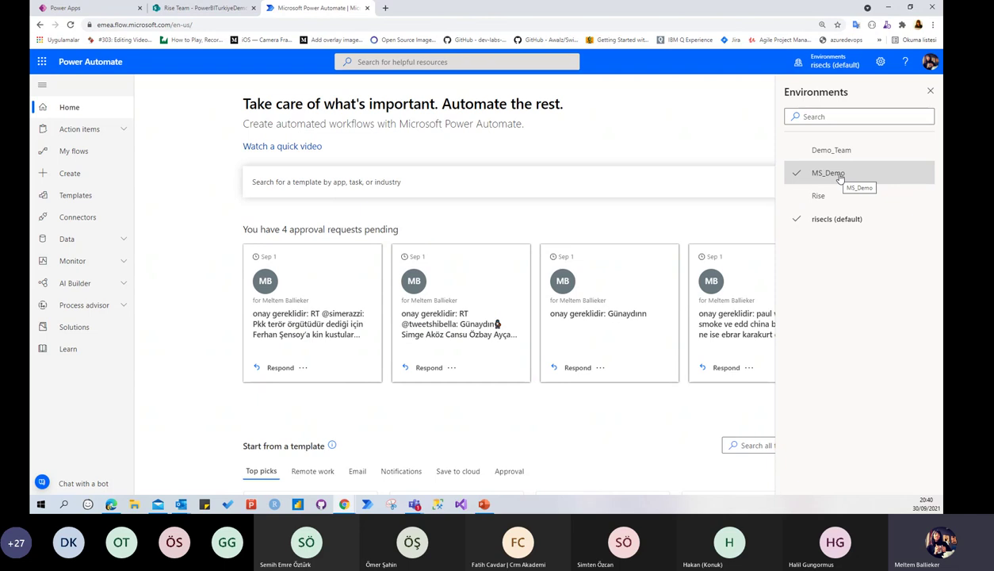
pyautogui.click(95, 9)
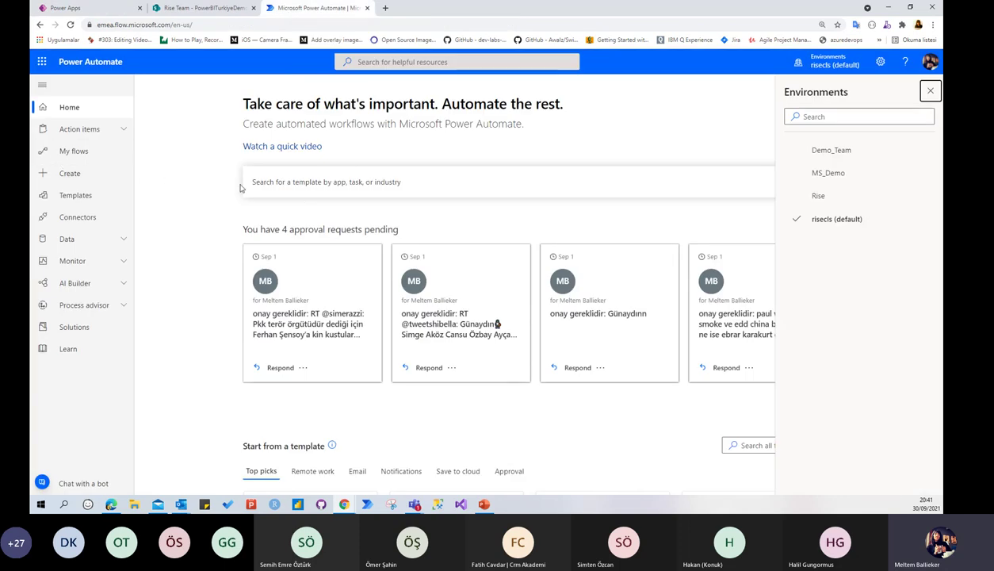
# Step: Browse the cloud flows in My flows and open the PowerBIDemo flow for editing
pyautogui.click(76, 152)
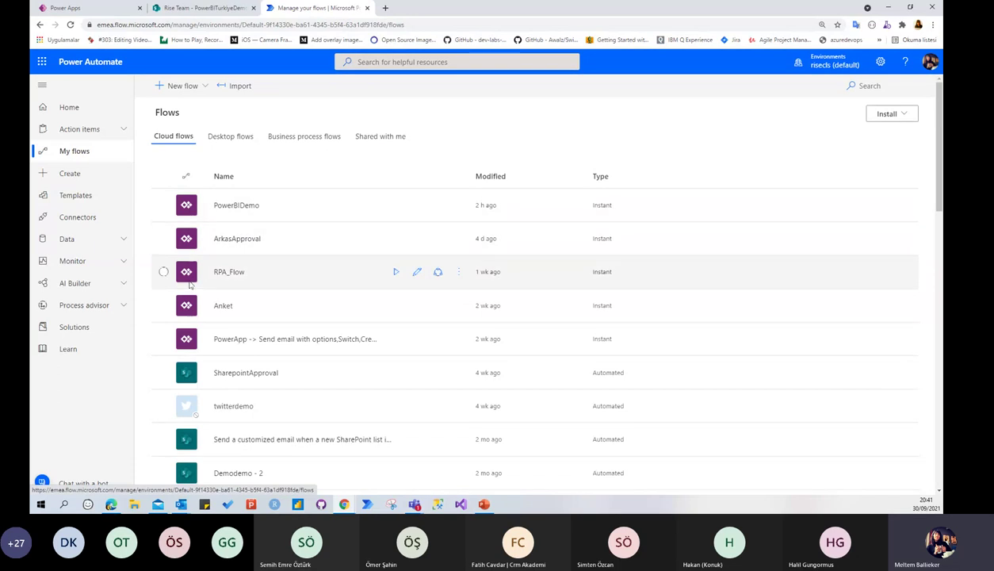
pyautogui.scroll(-2, 192, 293)
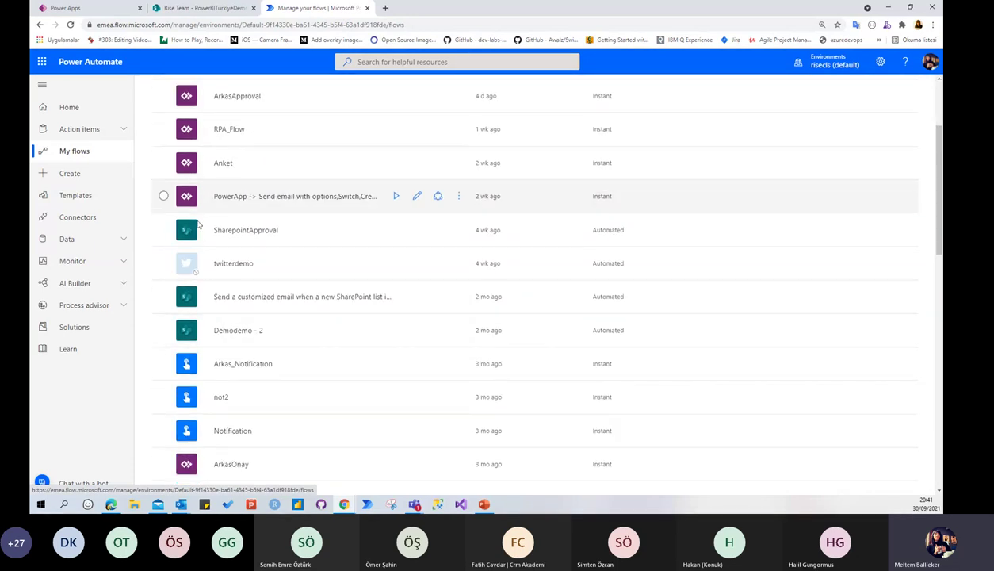
pyautogui.scroll(-3, 194, 297)
pyautogui.scroll(-5, 196, 304)
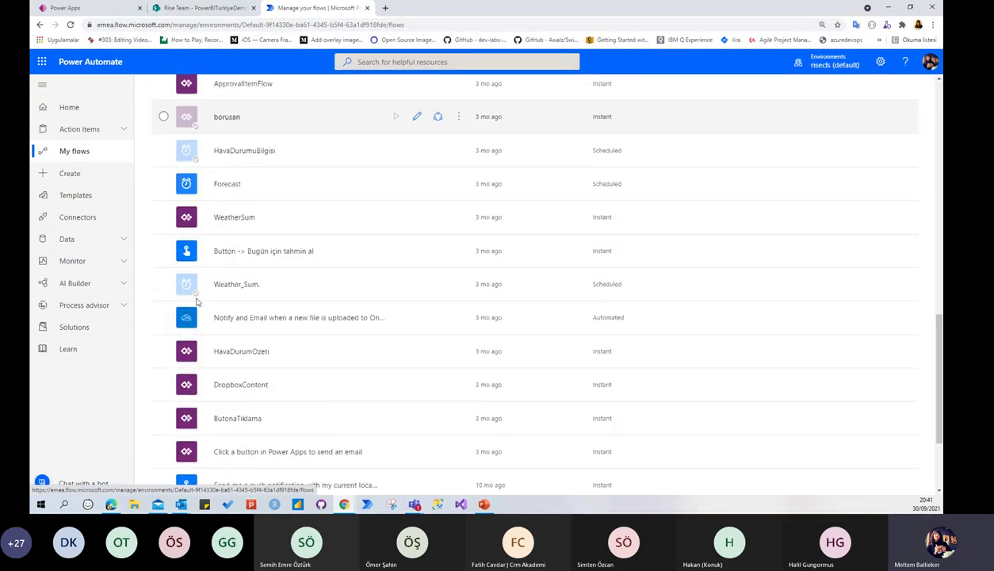
pyautogui.scroll(-2, 197, 277)
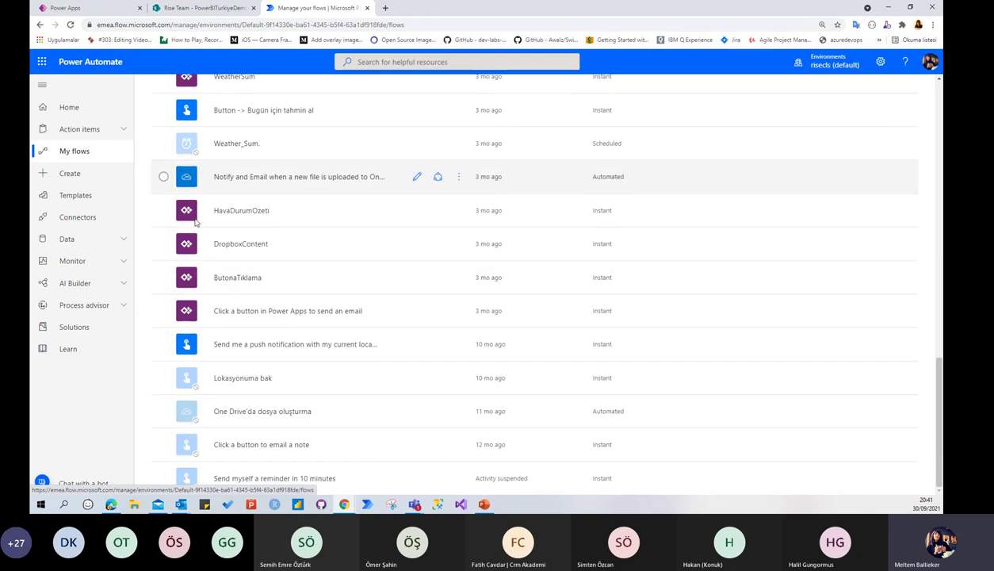
pyautogui.scroll(10, 198, 349)
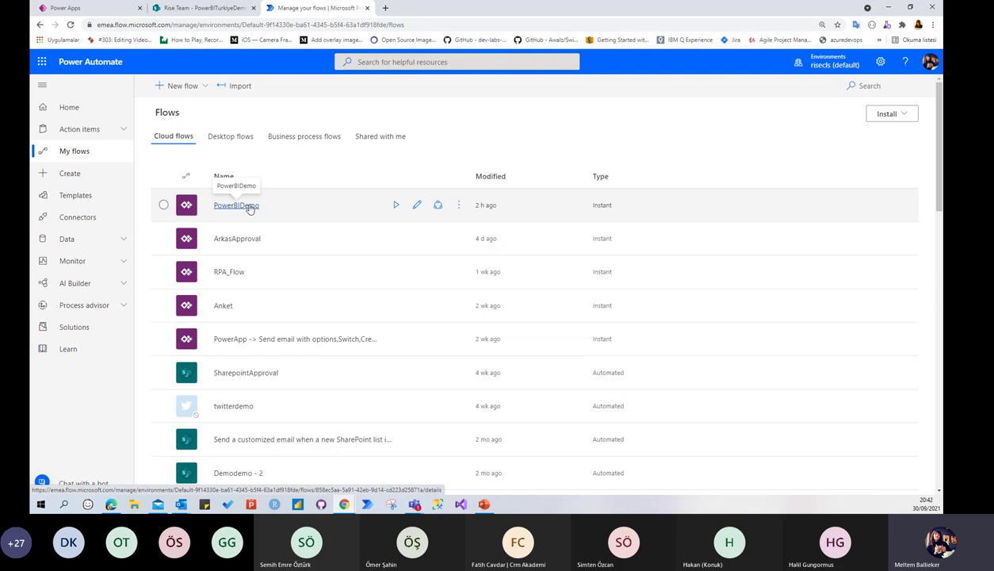
pyautogui.click(164, 204)
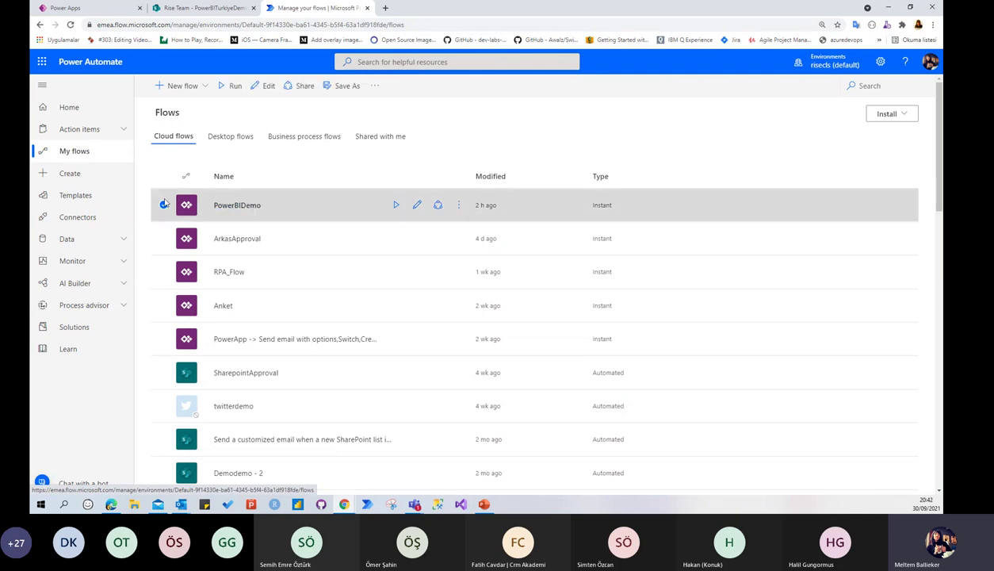
pyautogui.click(267, 86)
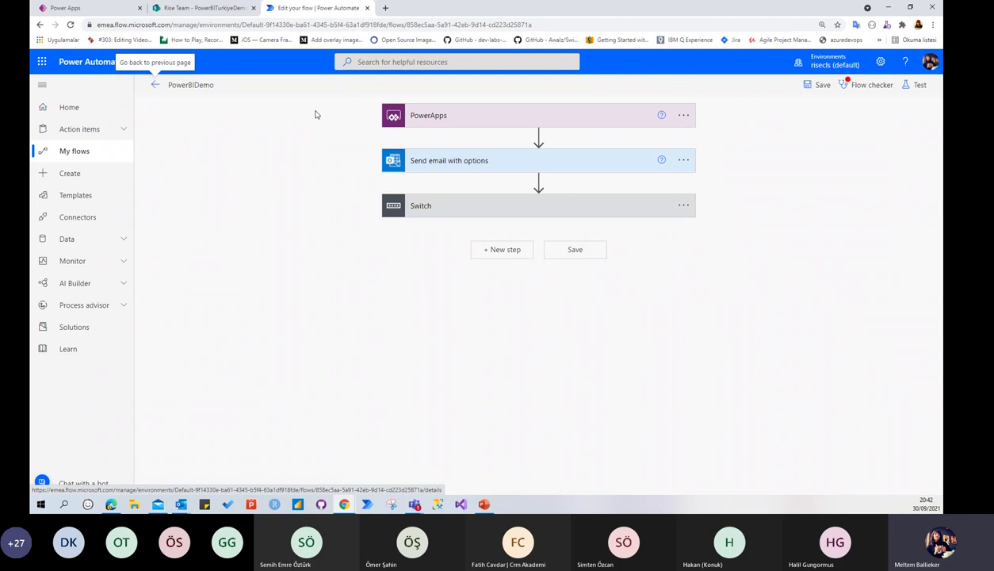
# Step: Examine the Send email with options and Switch steps of the PowerBIDemo flow alongside the form in Power Apps
pyautogui.click(111, 10)
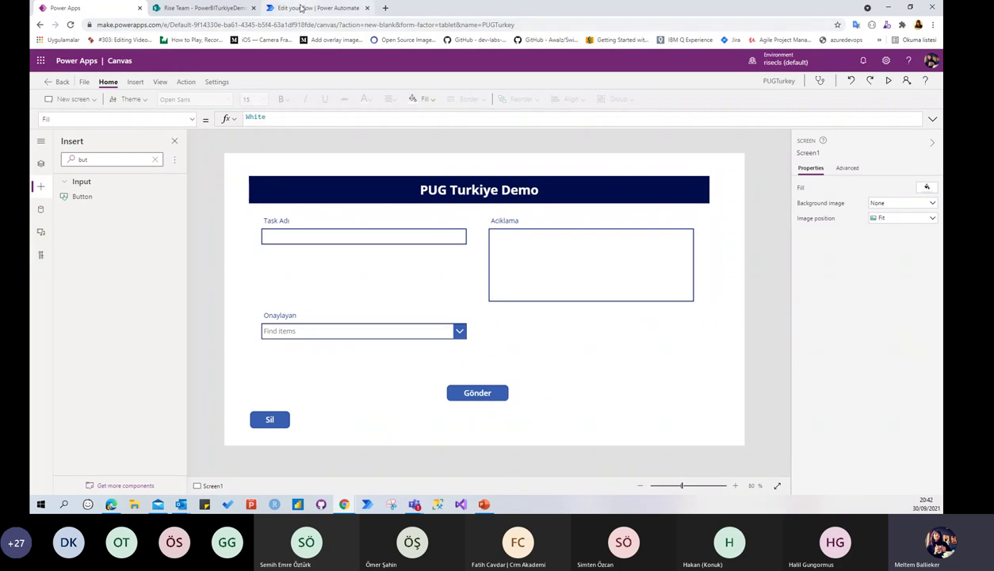
pyautogui.click(301, 10)
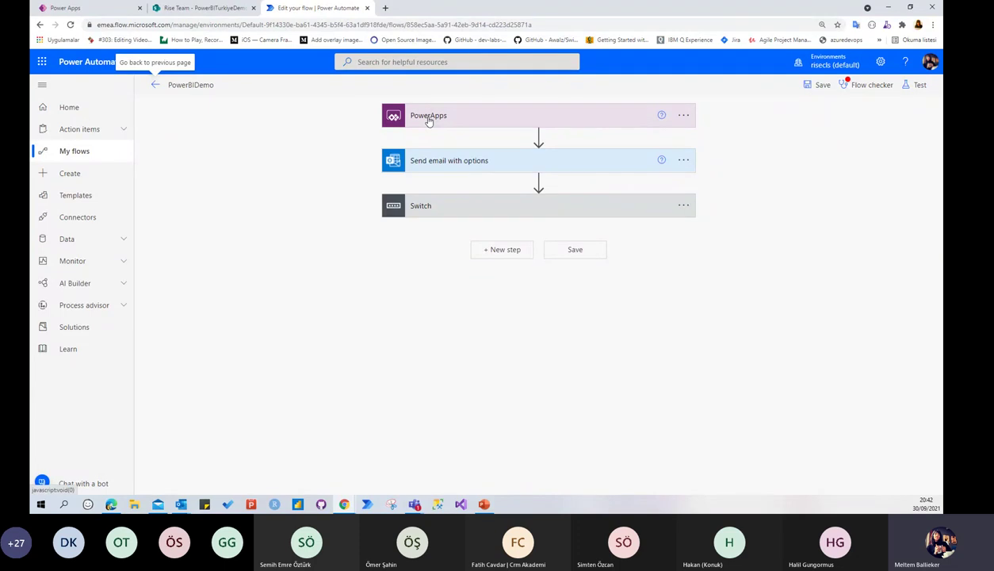
pyautogui.click(477, 163)
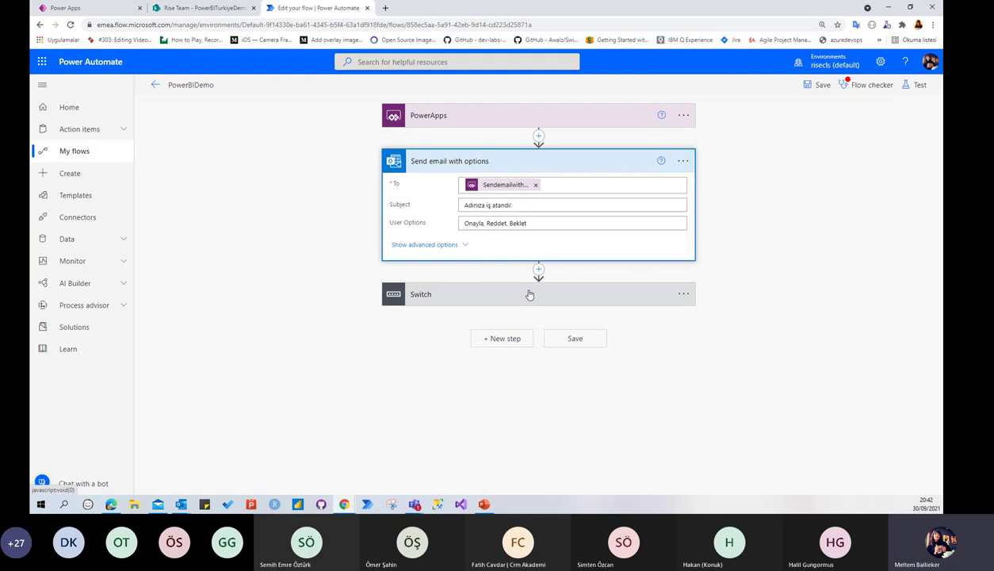
pyautogui.click(499, 291)
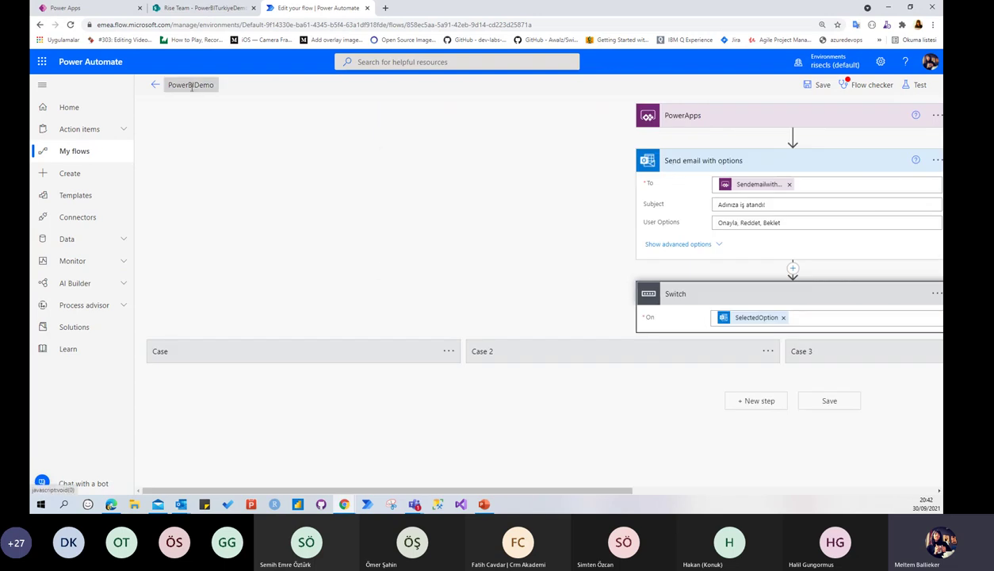
pyautogui.click(99, 12)
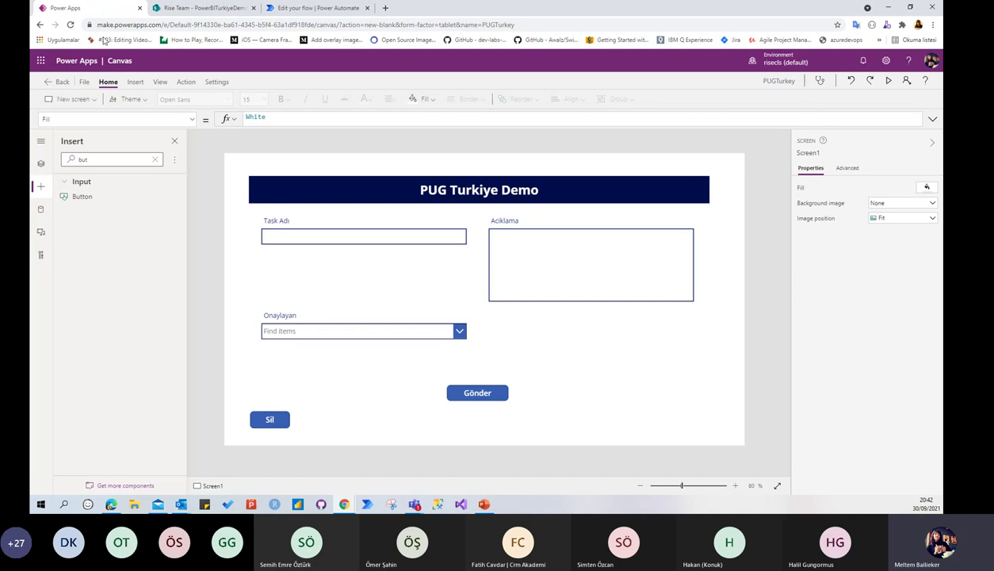
pyautogui.moveTo(181, 509)
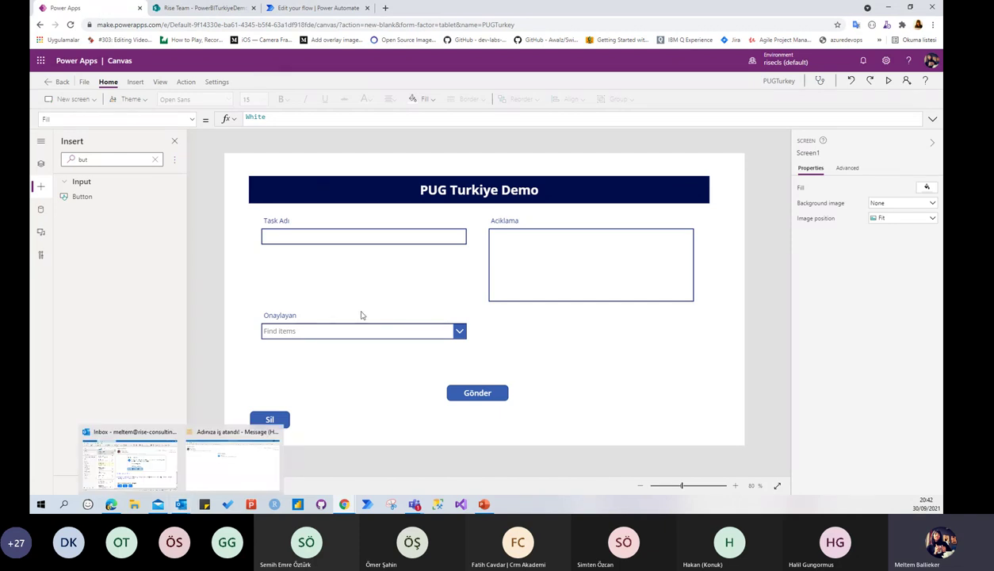
pyautogui.hotkey('ctrl', 'shift', 'Tab')
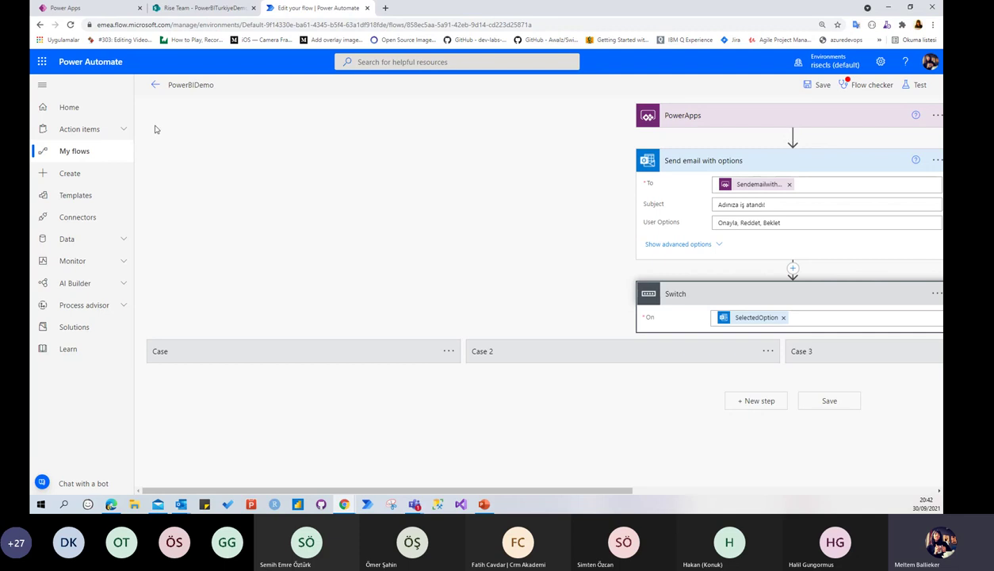
# Step: Leave the PowerBIDemo flow for My flows and browse the Power Automate template gallery
pyautogui.click(63, 151)
pyautogui.click(525, 108)
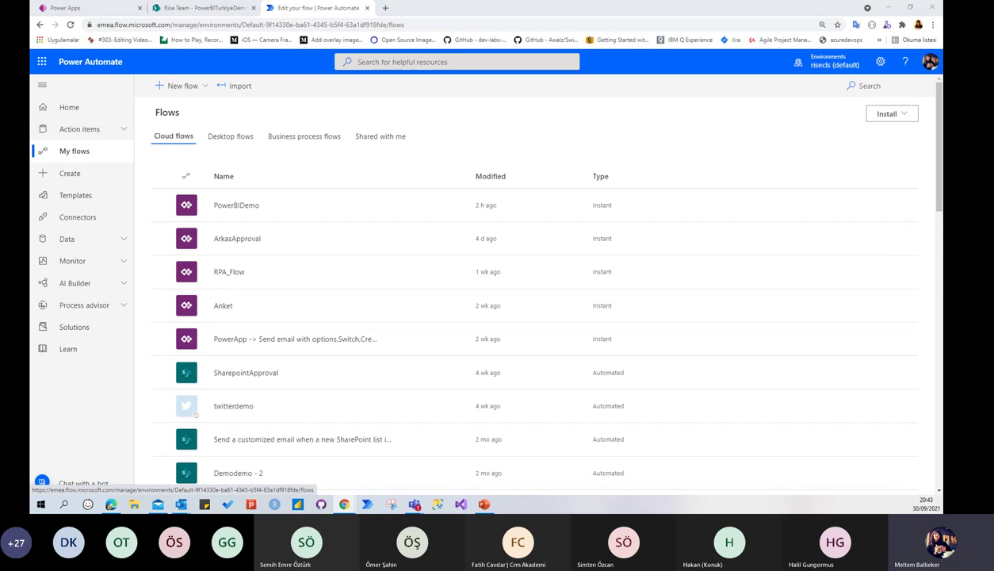
pyautogui.click(77, 197)
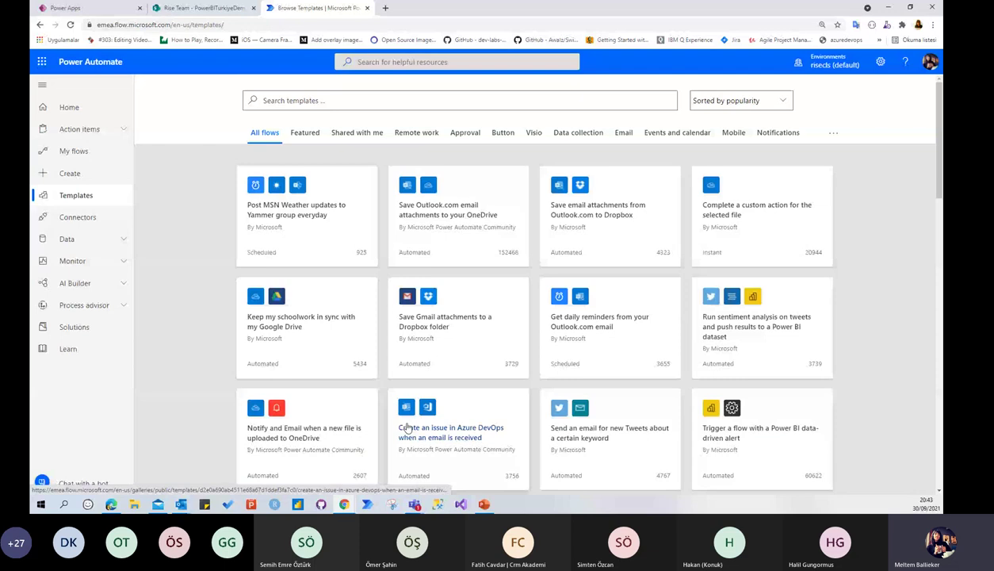
pyautogui.scroll(-3, 184, 393)
pyautogui.scroll(-6, 184, 393)
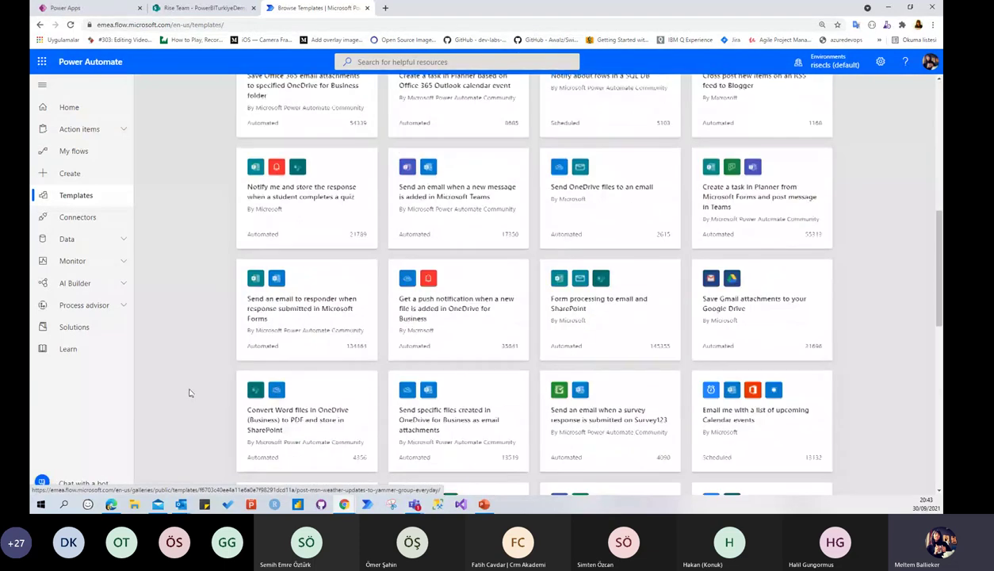
pyautogui.scroll(-3, 190, 391)
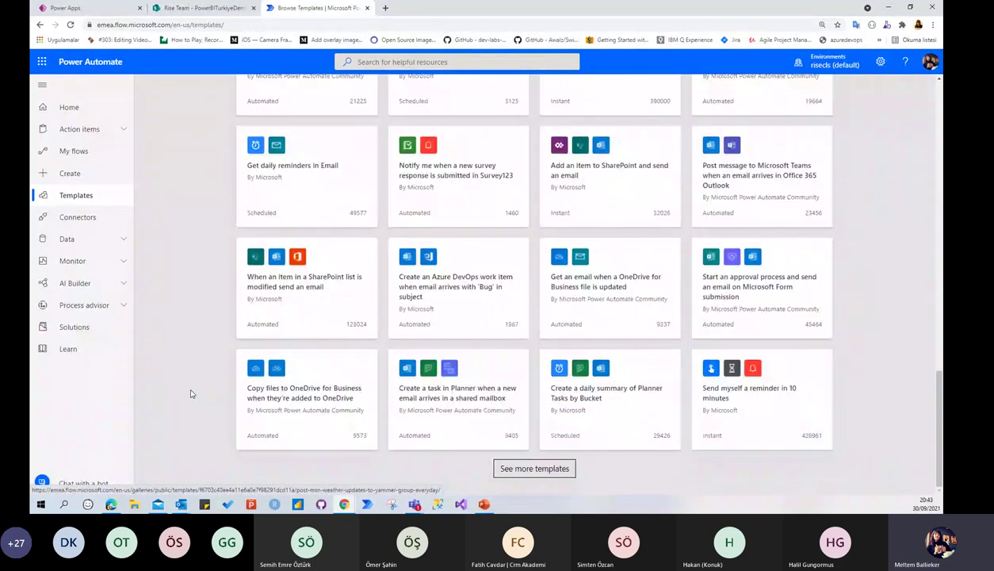
pyautogui.scroll(7, 204, 384)
pyautogui.scroll(2, 204, 385)
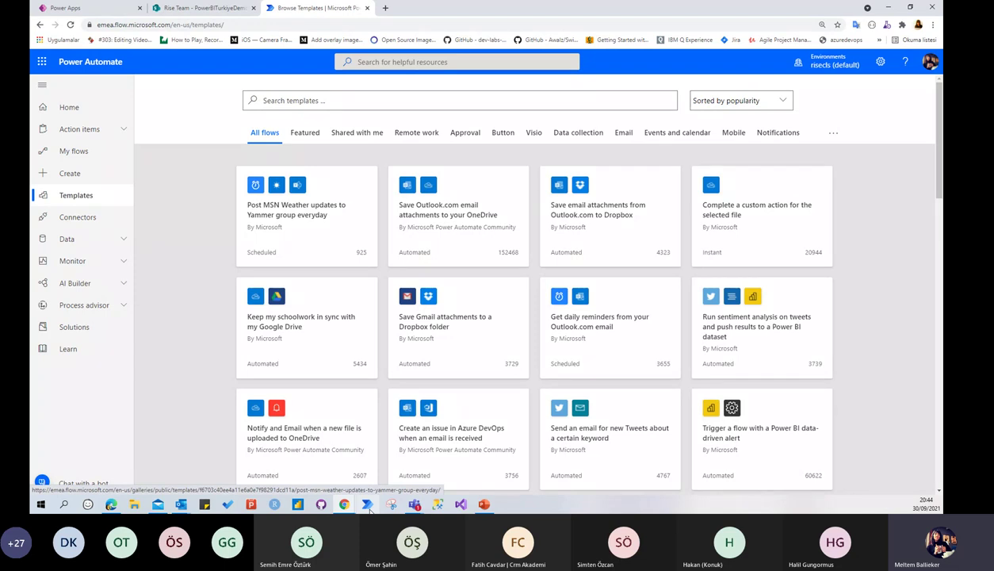
# Step: Examine the options for creating a flow, including the trigger choices for an instant cloud flow
pyautogui.click(70, 180)
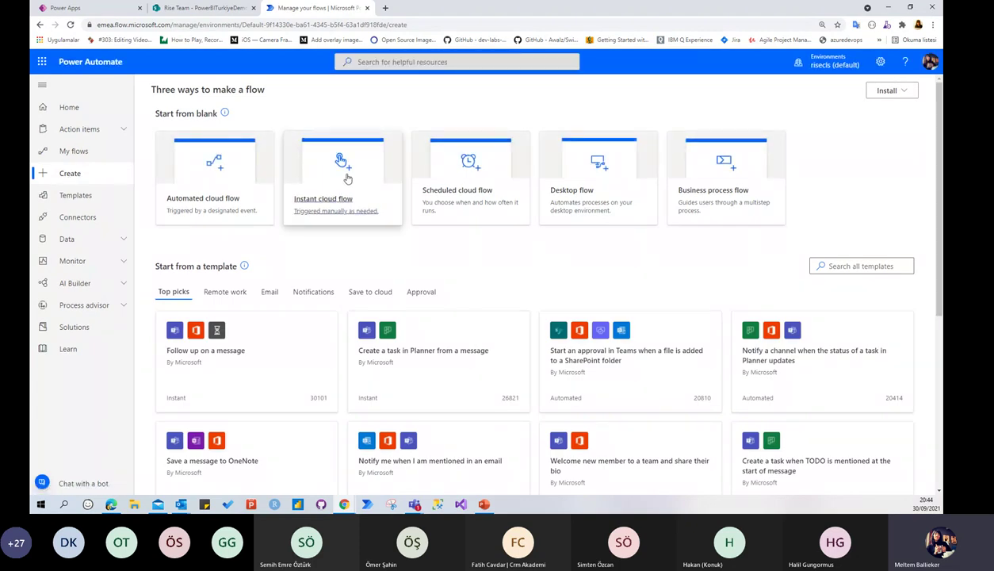
pyautogui.scroll(-4, 285, 352)
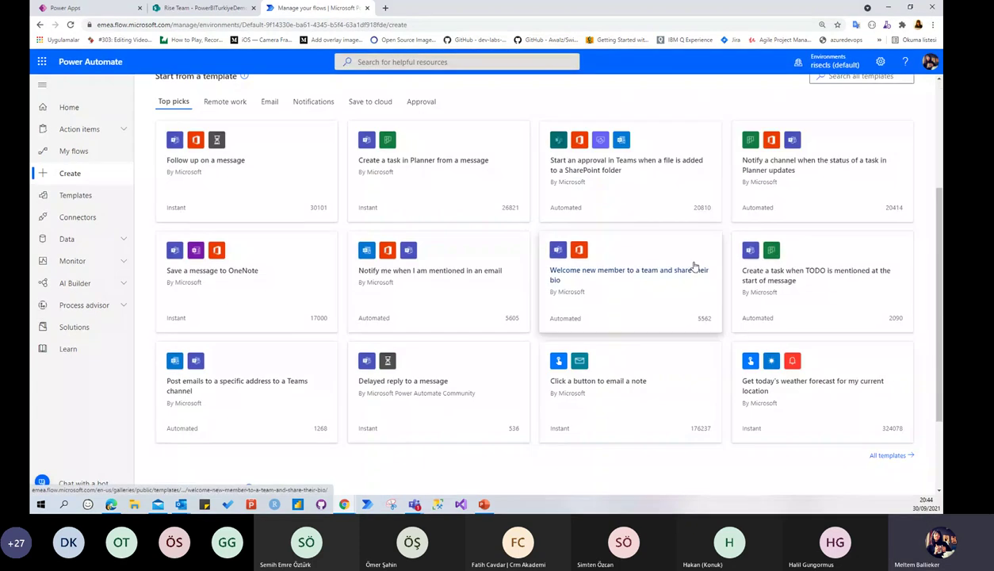
pyautogui.scroll(-2, 572, 399)
pyautogui.scroll(5, 533, 266)
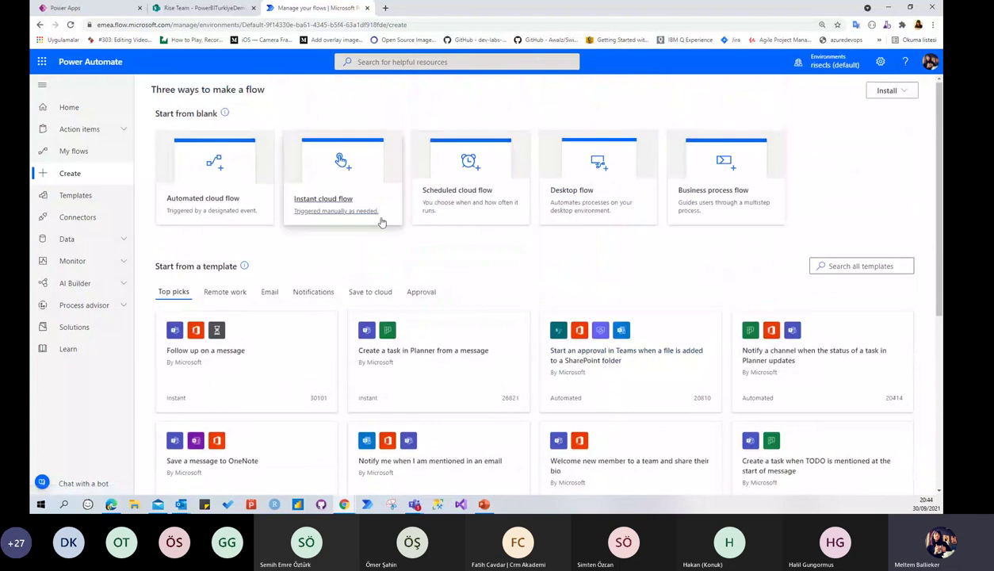
pyautogui.click(332, 171)
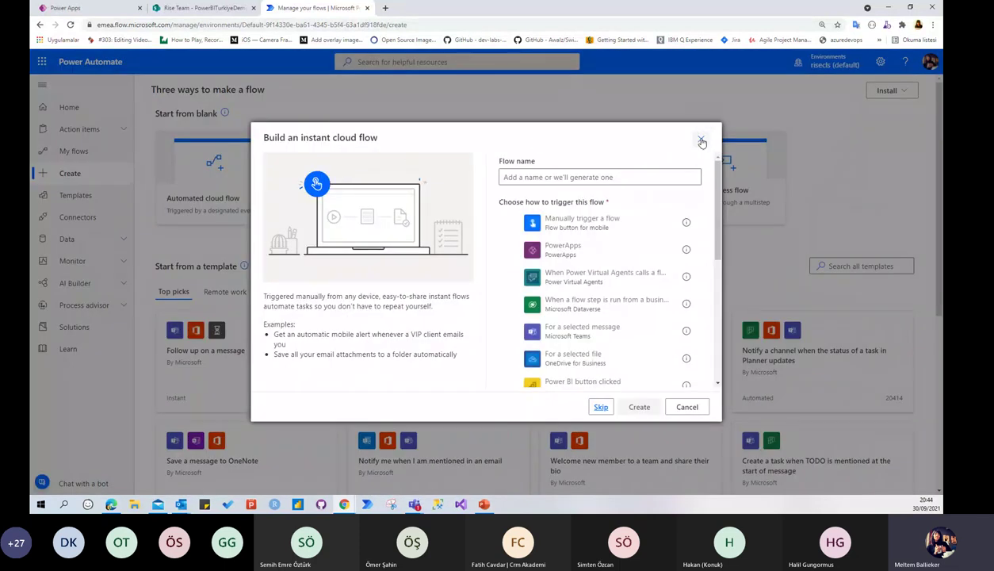
pyautogui.click(701, 141)
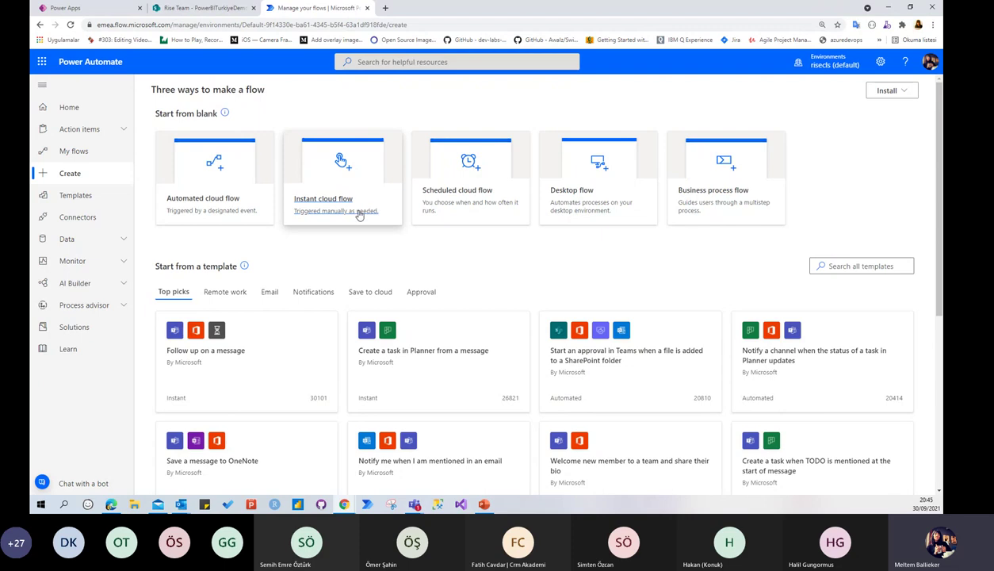
# Step: Close the Power Automate tab, switch to Power Apps and review the flows available for the Gönder button
pyautogui.click(367, 8)
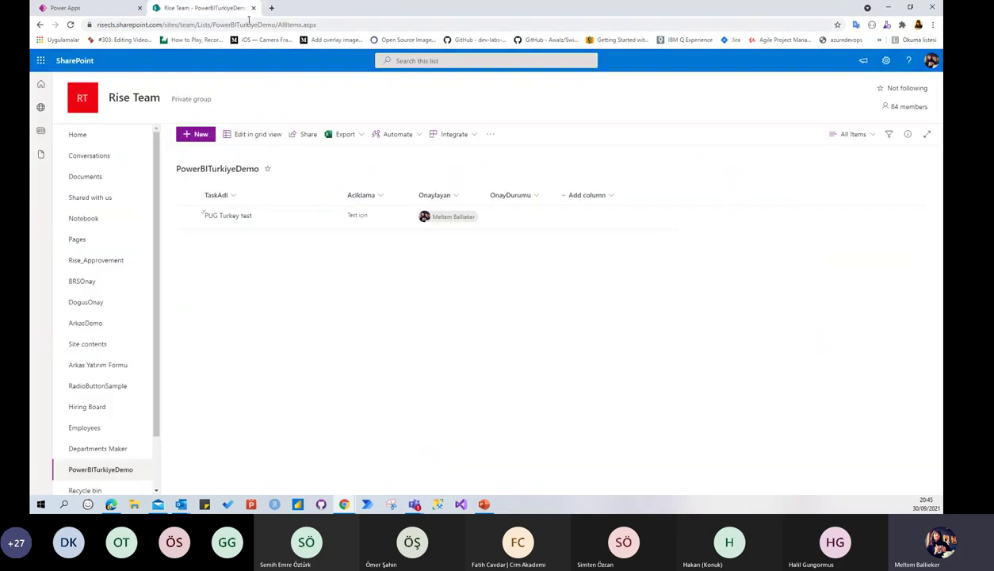
pyautogui.click(91, 8)
pyautogui.click(477, 392)
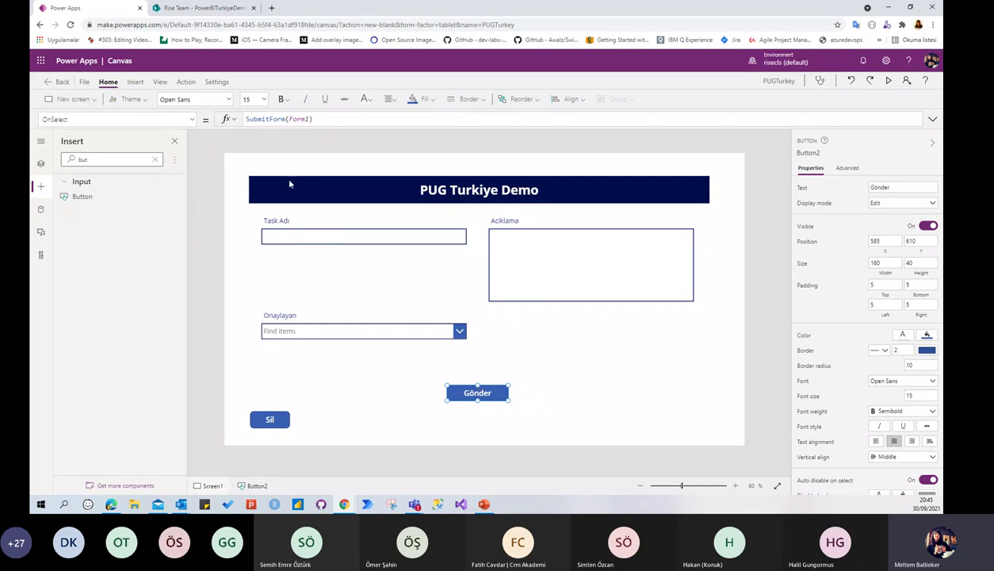
pyautogui.click(185, 82)
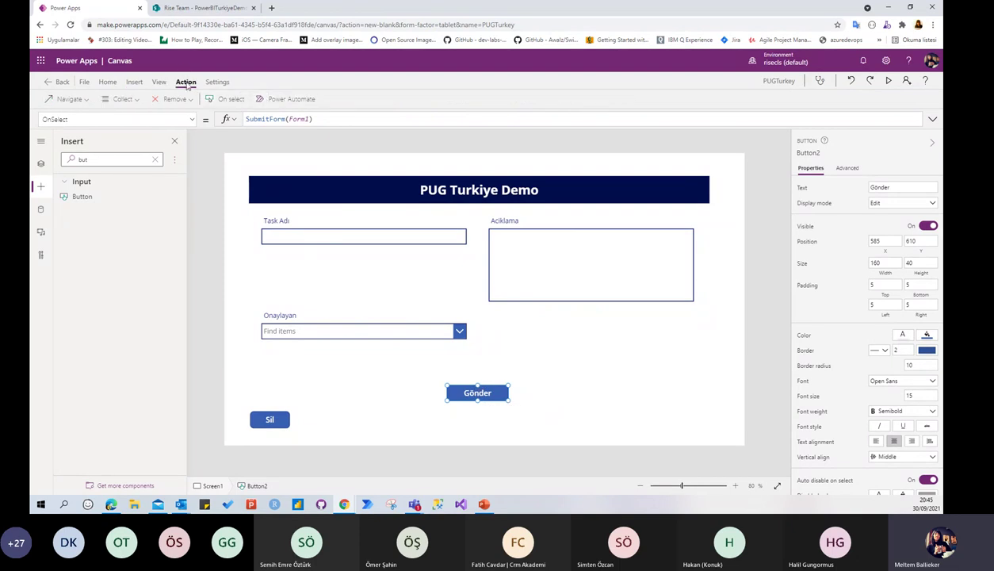
pyautogui.click(280, 99)
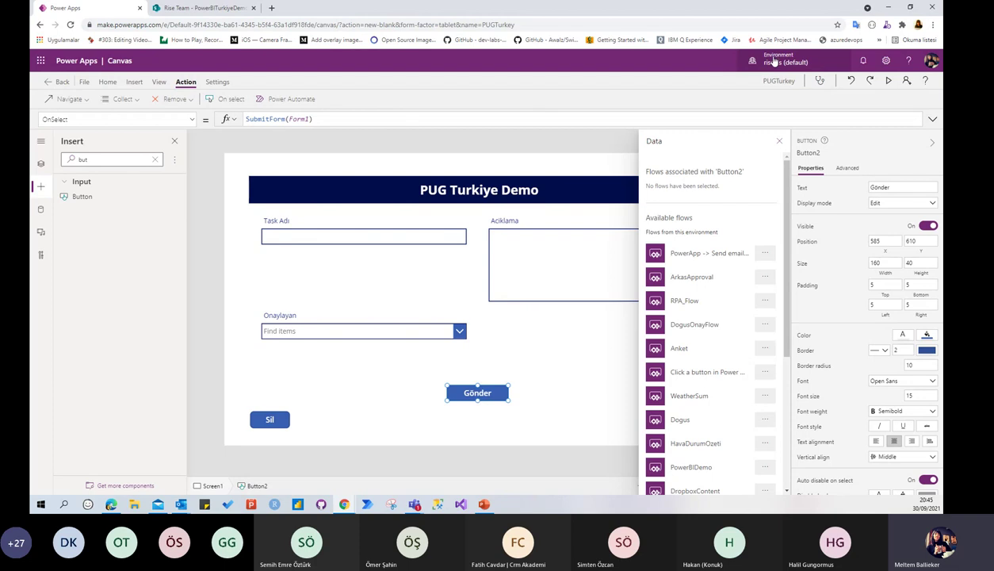
pyautogui.scroll(-3, 711, 286)
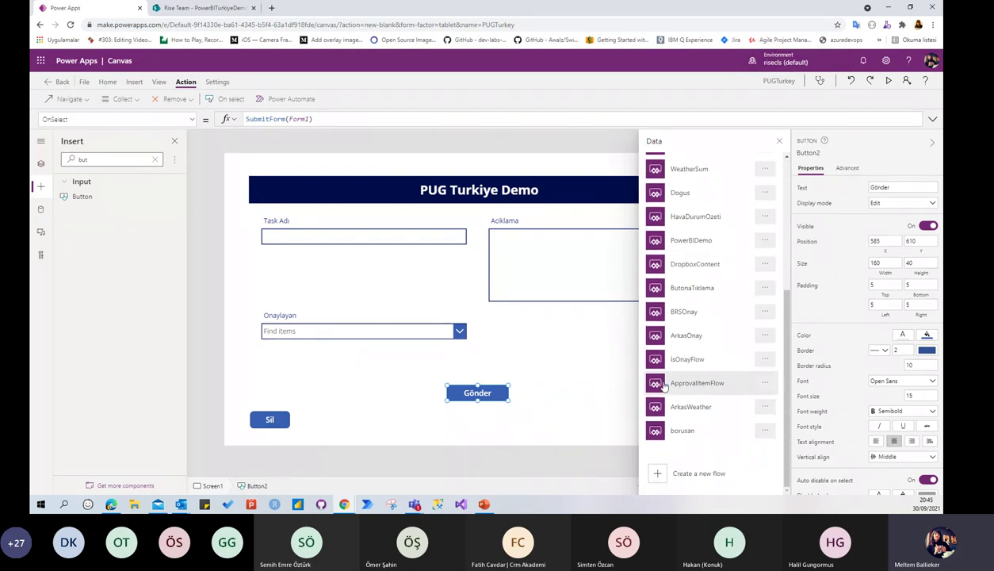
pyautogui.scroll(5, 737, 380)
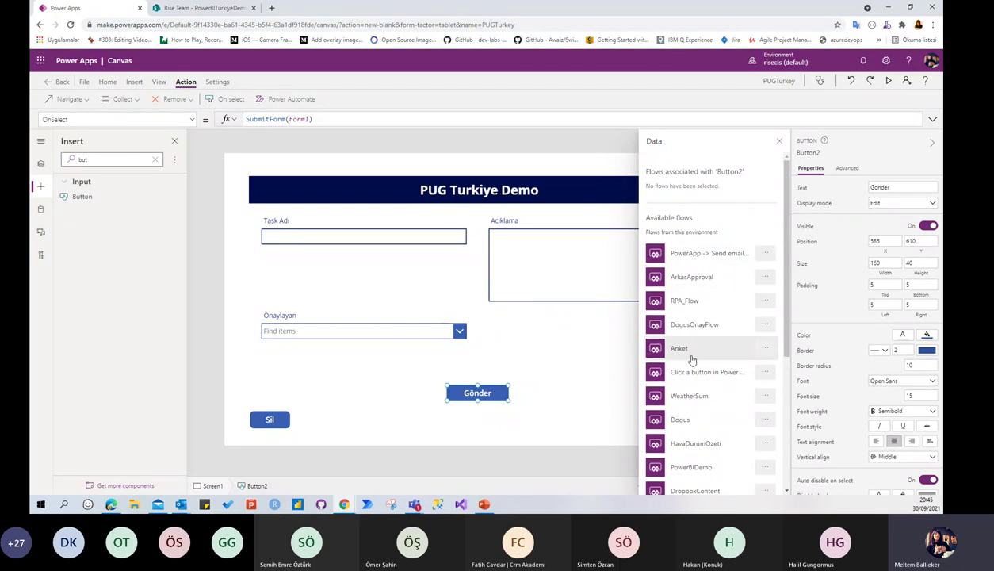
pyautogui.scroll(-3, 690, 356)
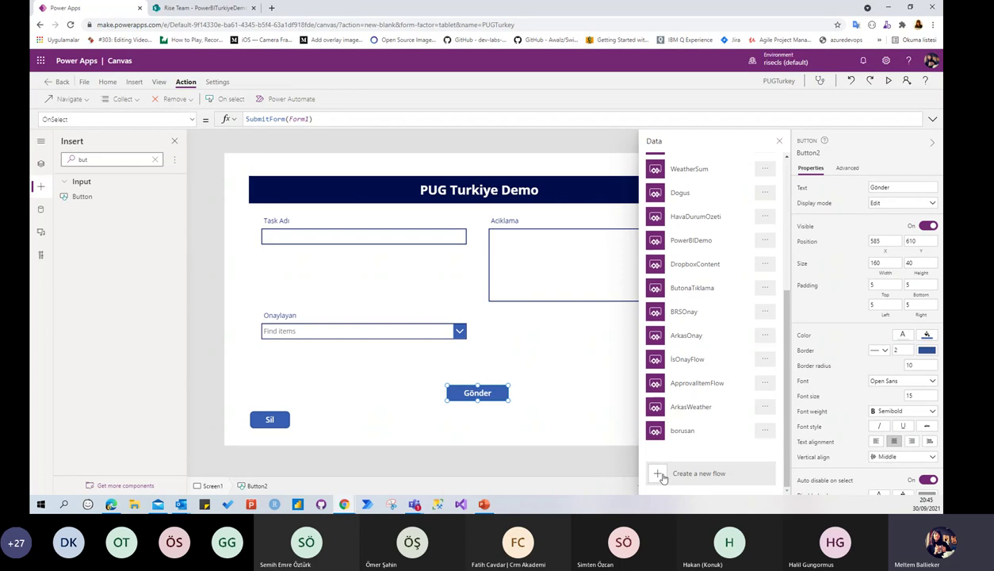
# Step: Create a new flow from the Power Apps button template and name it PUGTurkey
pyautogui.click(657, 473)
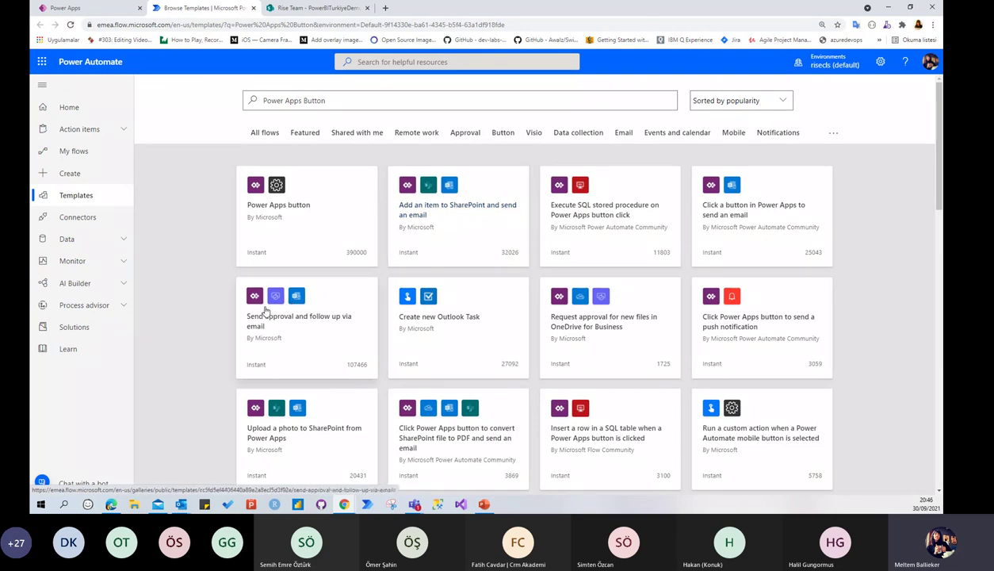
pyautogui.click(278, 205)
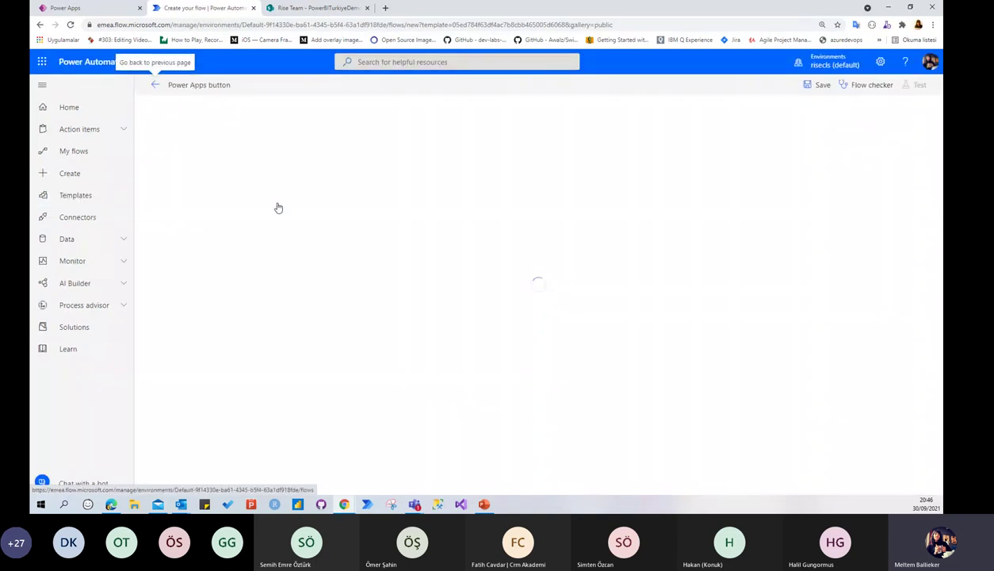
pyautogui.click(198, 85)
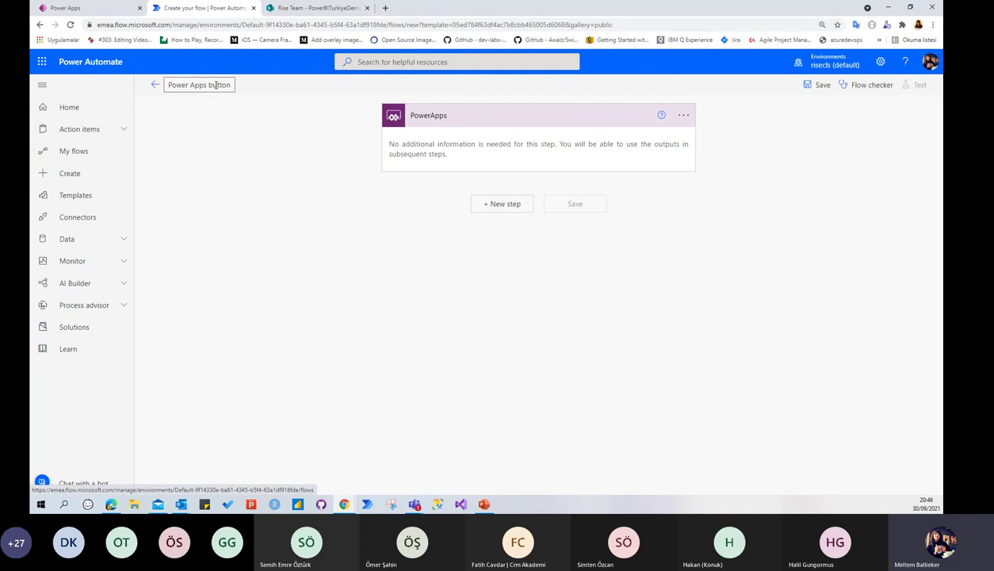
pyautogui.press('BackSpace')
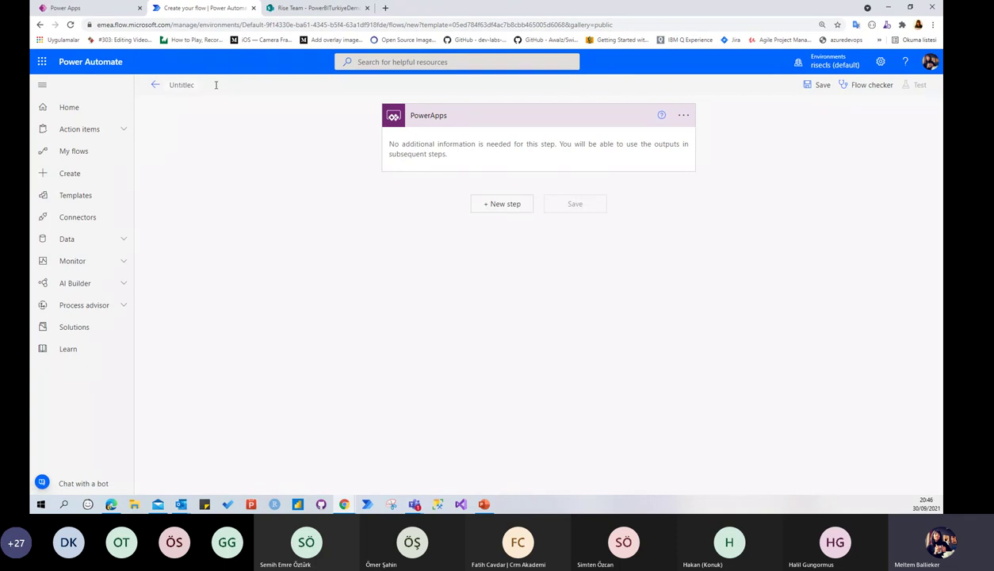
pyautogui.write('TUGTu')
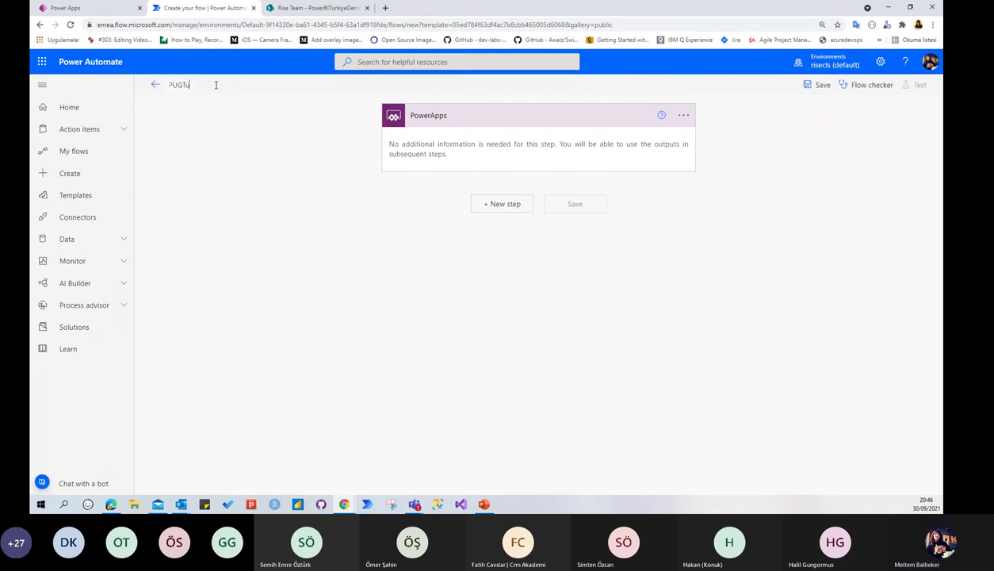
pyautogui.write('rkey')
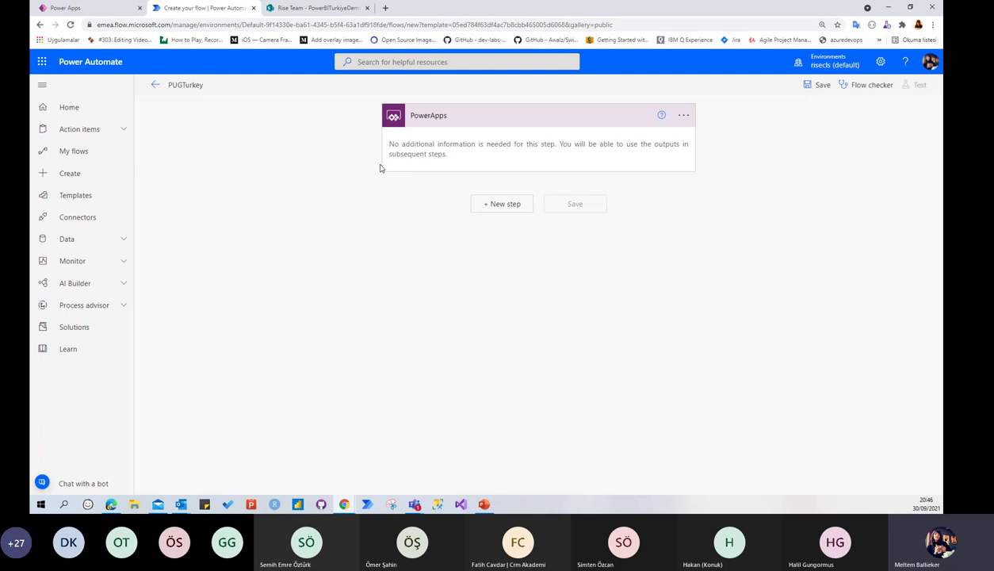
# Step: Add the Office 365 Outlook action Send email with options after the PowerApps trigger
pyautogui.click(503, 204)
pyautogui.write('se')
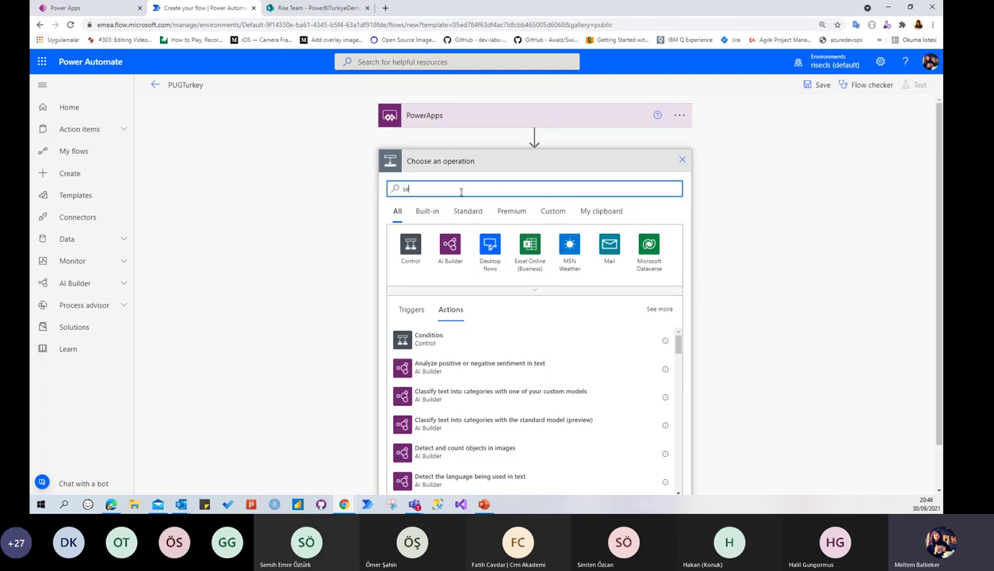
pyautogui.write('nd')
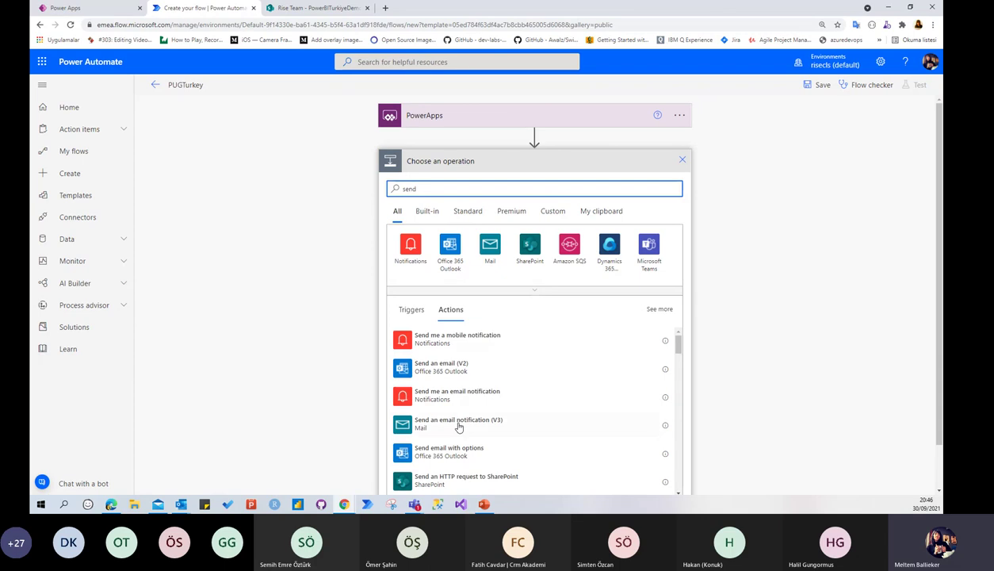
pyautogui.scroll(-1, 456, 420)
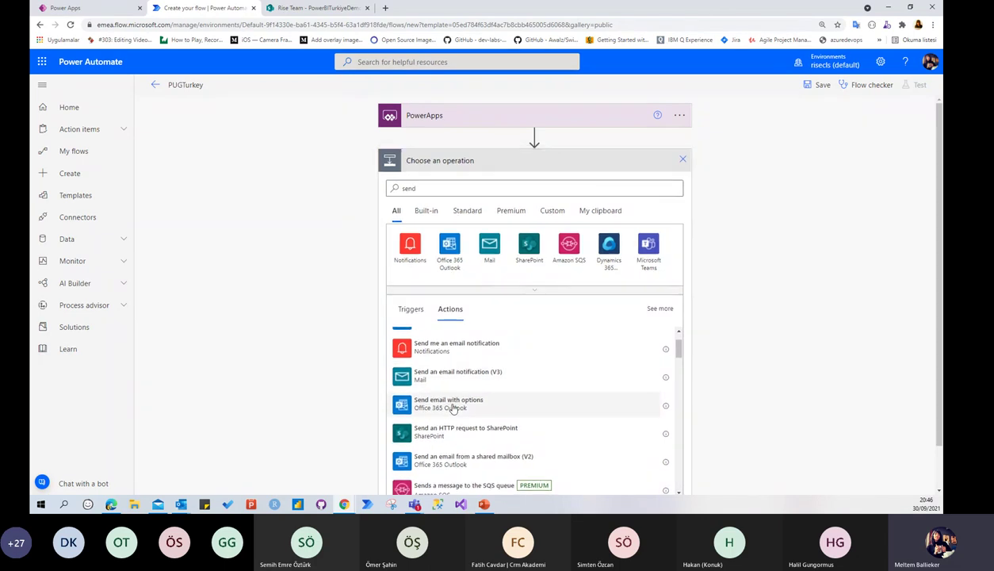
pyautogui.click(453, 407)
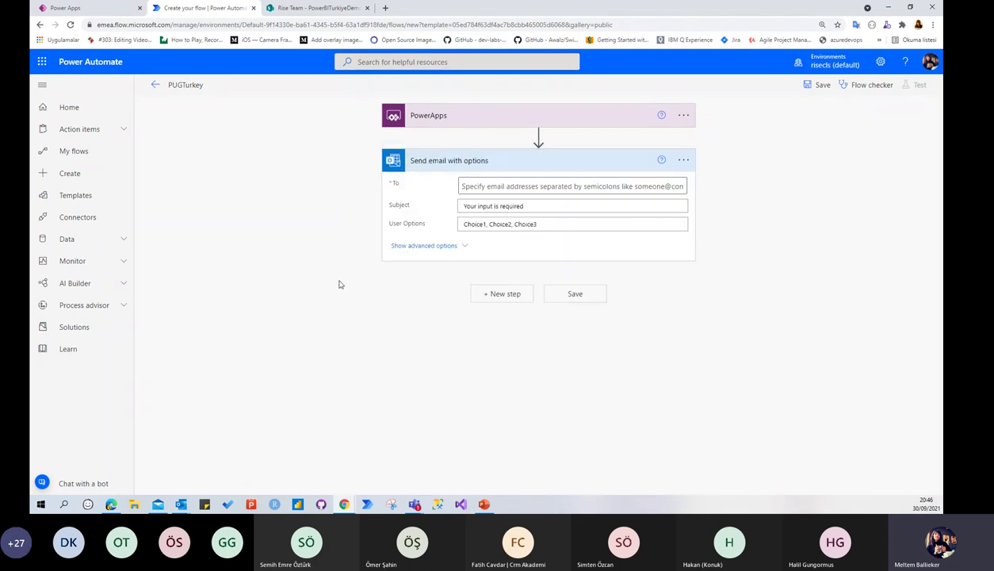
# Step: Close the flow list in Power Apps, then set the email's To field in Power Automate to Ask in PowerApps
pyautogui.hotkey('ctrl', 'pageup')
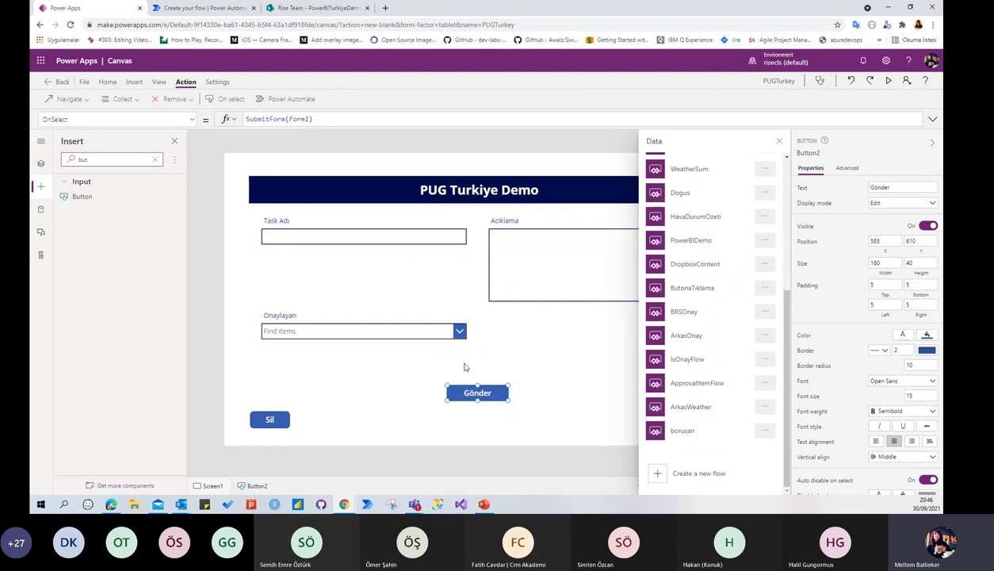
pyautogui.click(779, 141)
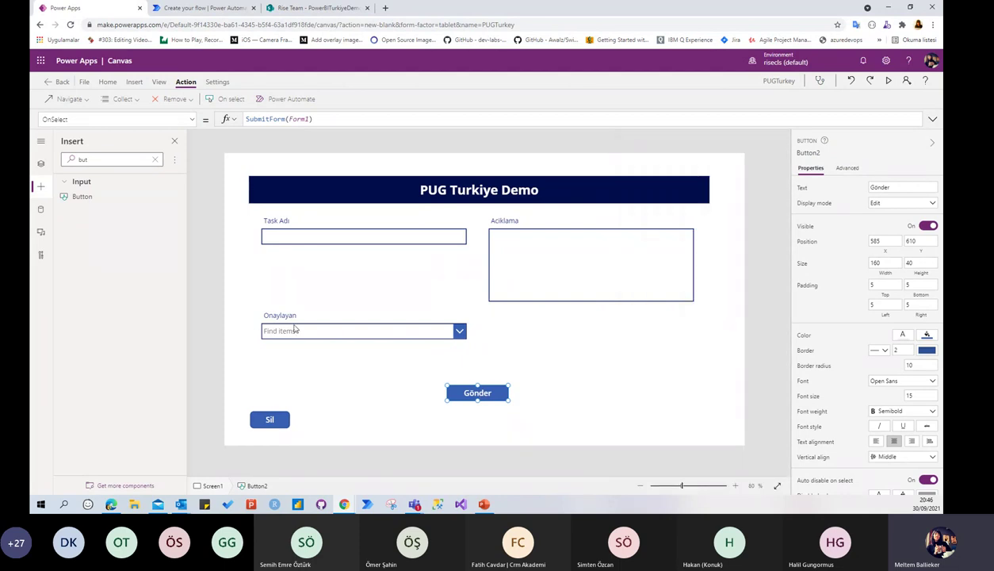
pyautogui.click(192, 10)
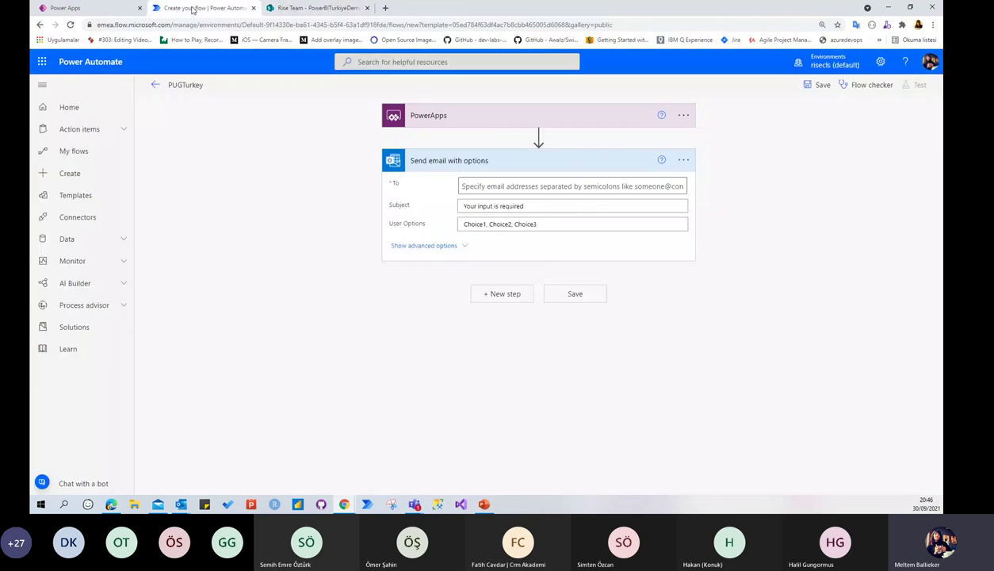
pyautogui.click(527, 187)
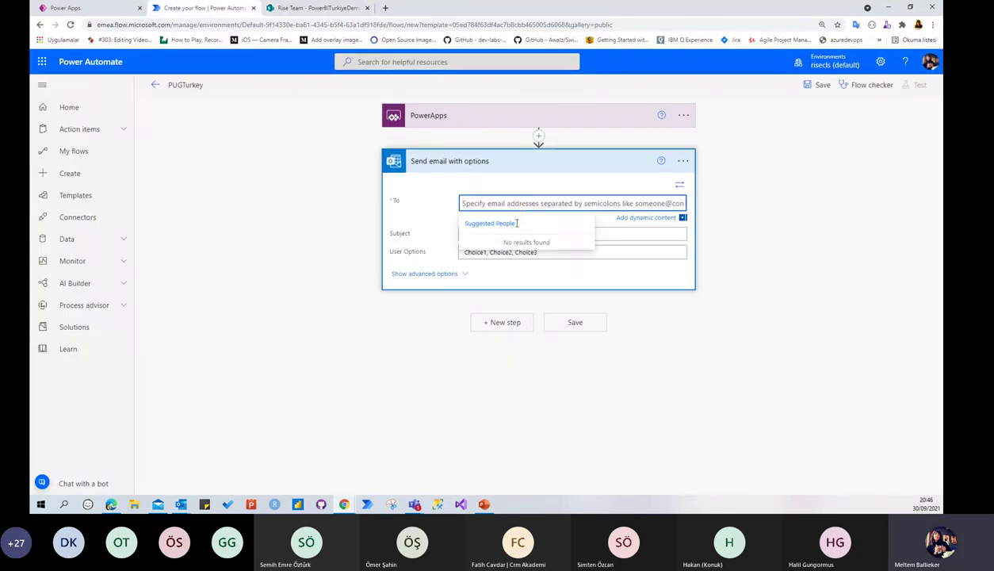
pyautogui.click(637, 217)
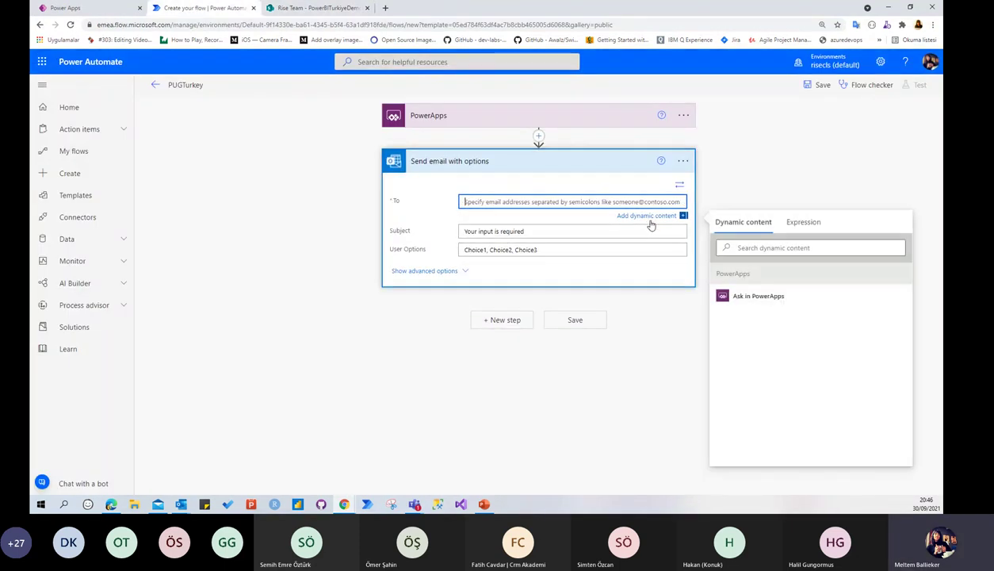
pyautogui.click(755, 295)
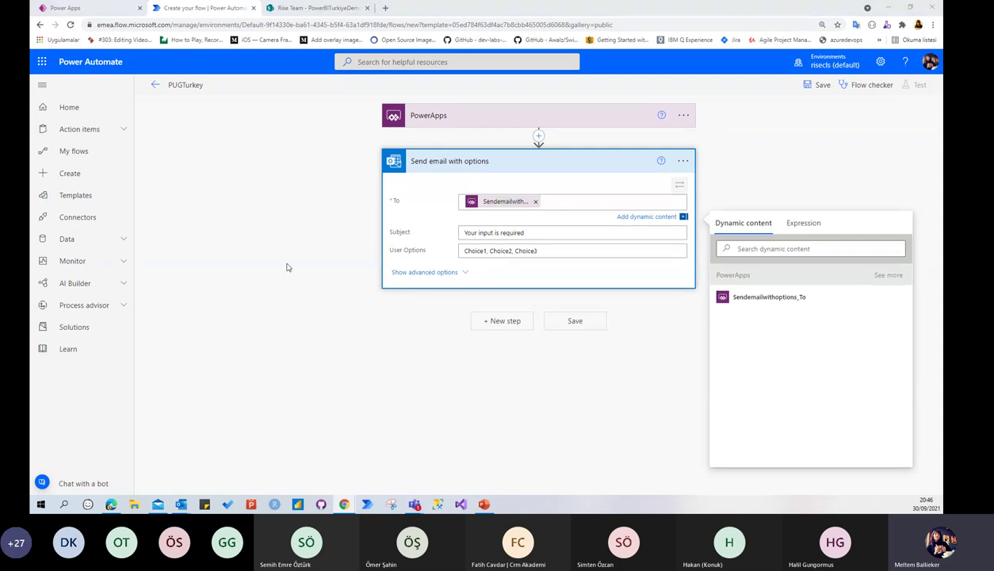
# Step: Replace the default email subject with "Adınıza bir iş atandı"
pyautogui.click(491, 230)
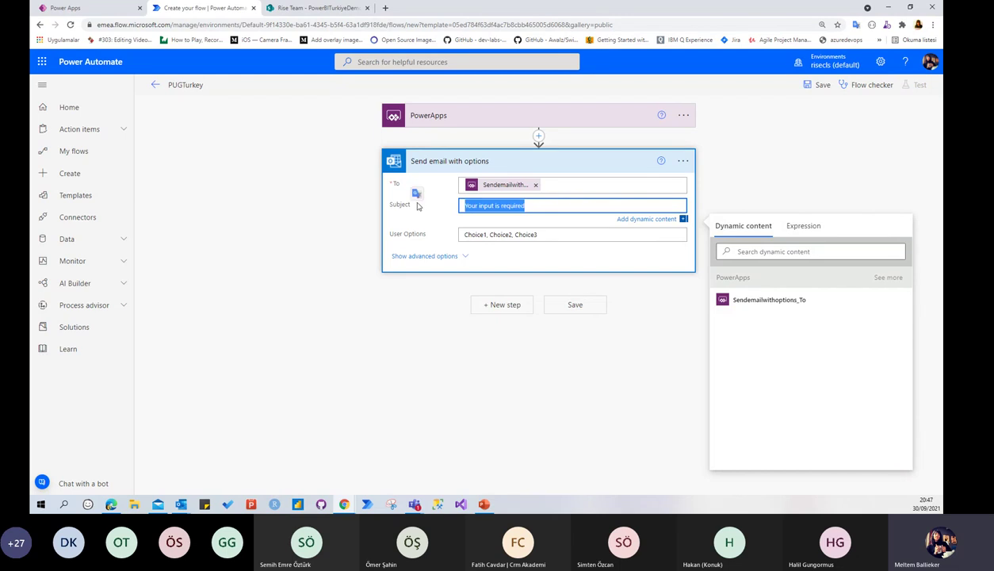
pyautogui.moveTo(523, 205); pyautogui.dragTo(417, 206)
pyautogui.press('BackSpace')
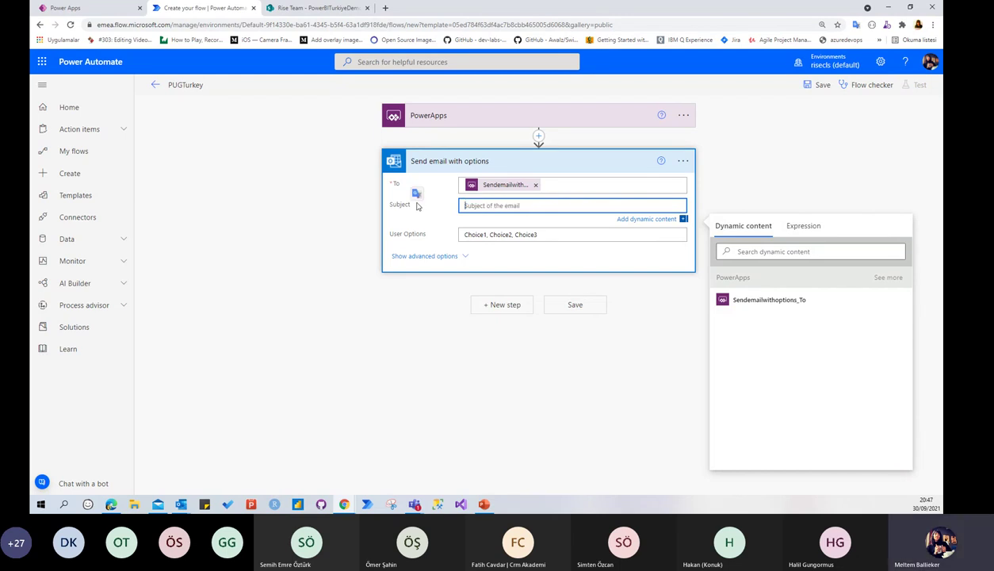
pyautogui.write('Adiniza bir ')
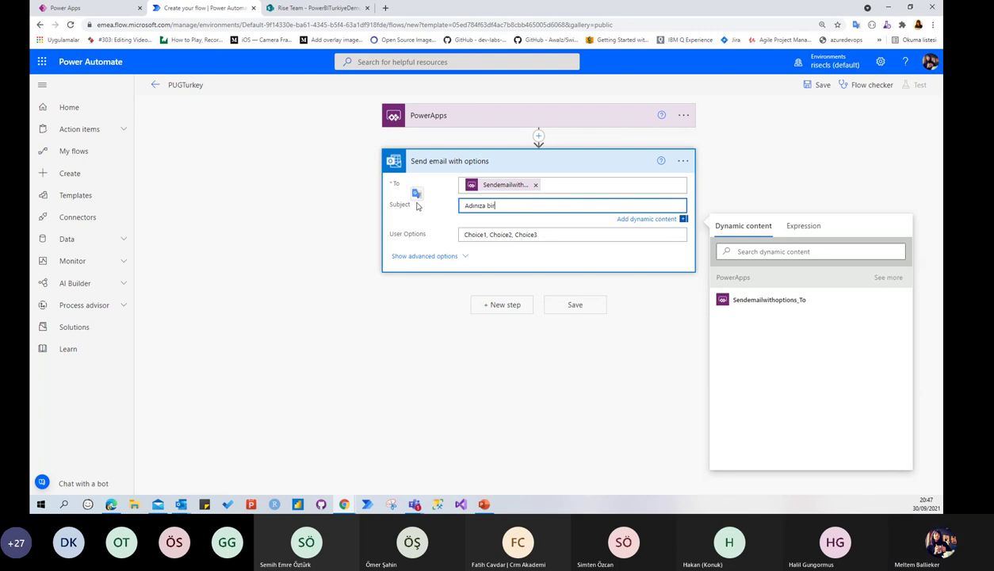
pyautogui.write('iş atandı')
# Step: Set the email's user options to "Onayla, Beklet, Reddet" and show the action's advanced options
pyautogui.click(508, 235)
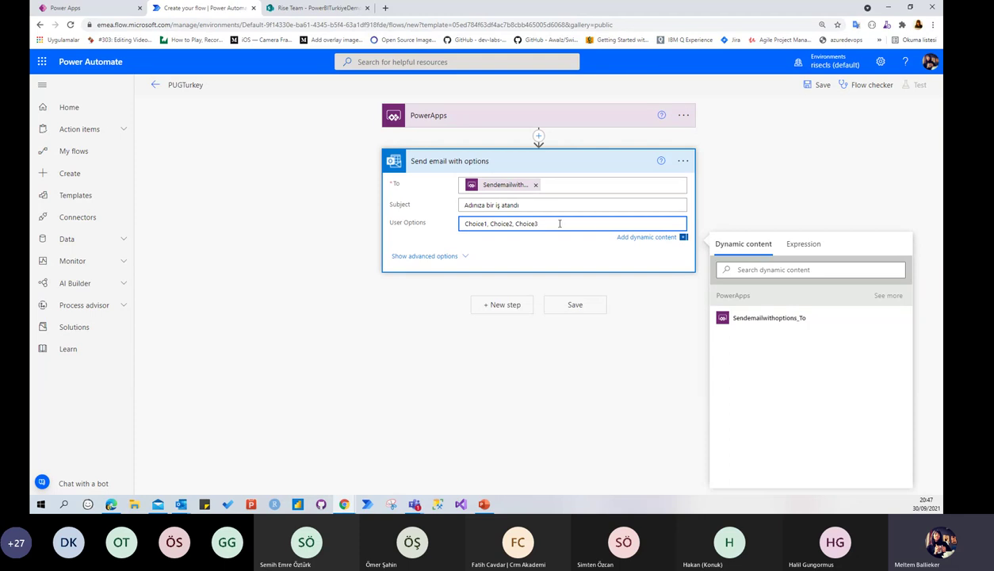
pyautogui.moveTo(546, 224); pyautogui.dragTo(438, 212)
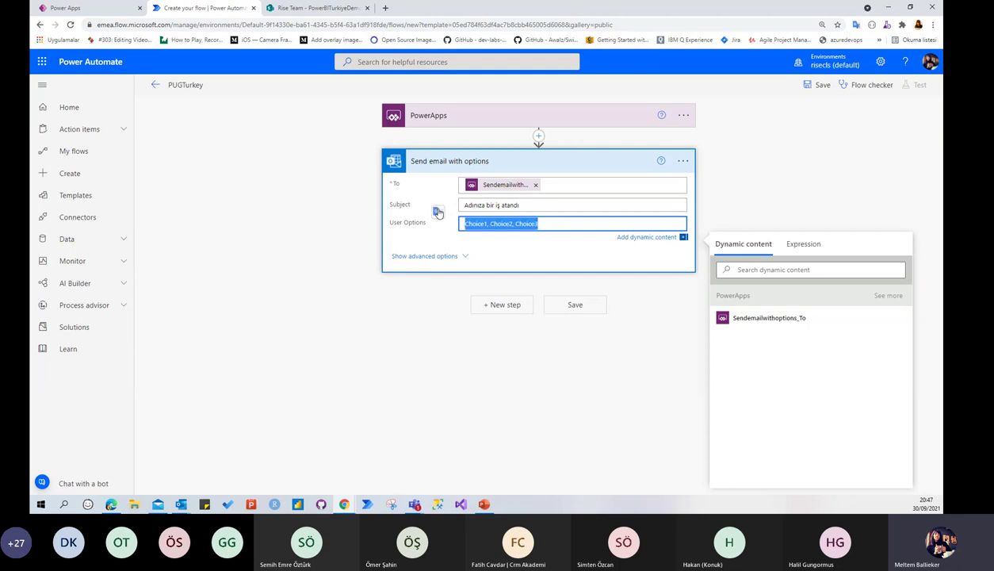
pyautogui.press('BackSpace')
pyautogui.write('Red')
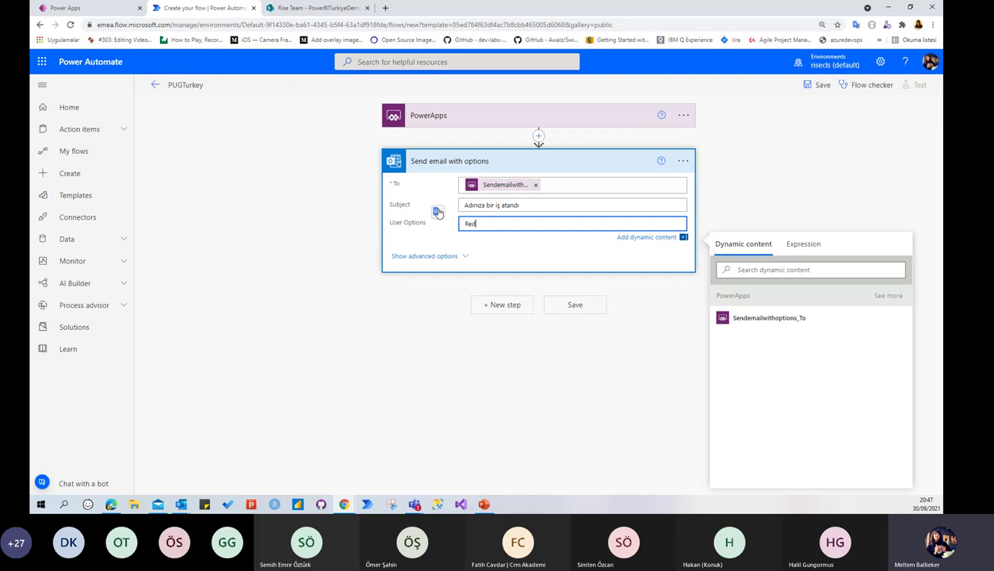
pyautogui.press('BackSpace')
pyautogui.press('BackSpace')
pyautogui.write('Onayla, Re')
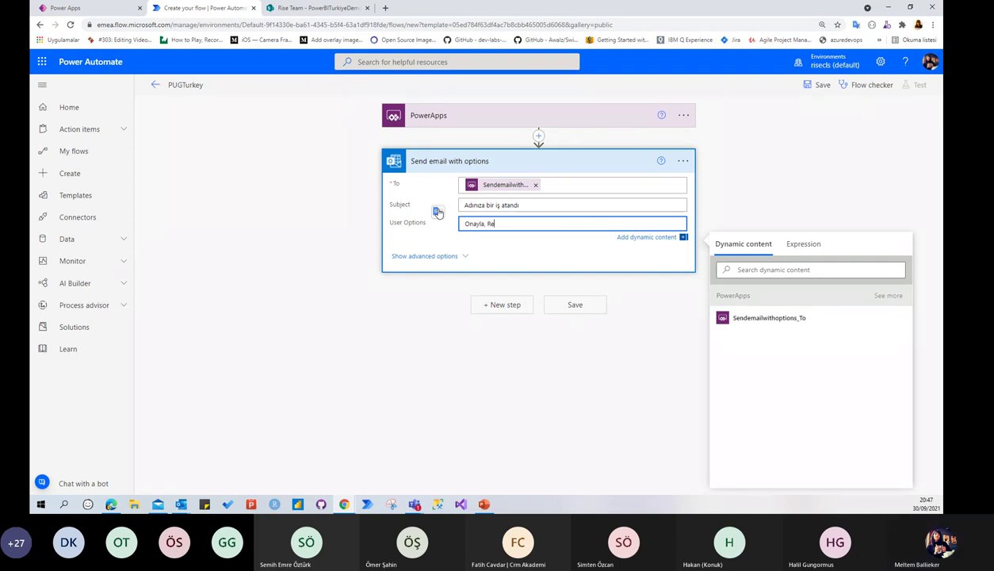
pyautogui.press('BackSpace')
pyautogui.press('BackSpace')
pyautogui.write('Beklet, Reddet')
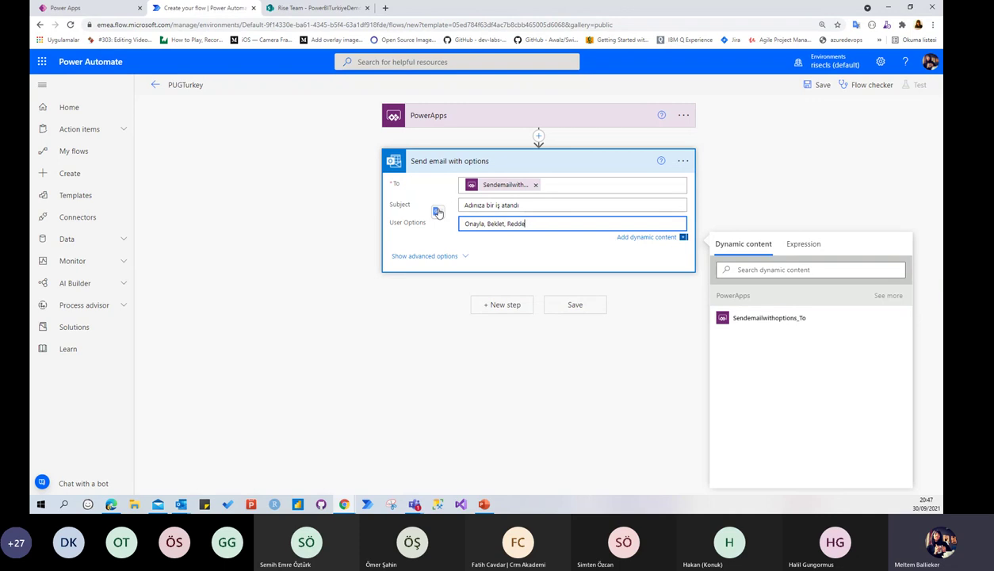
pyautogui.click(498, 245)
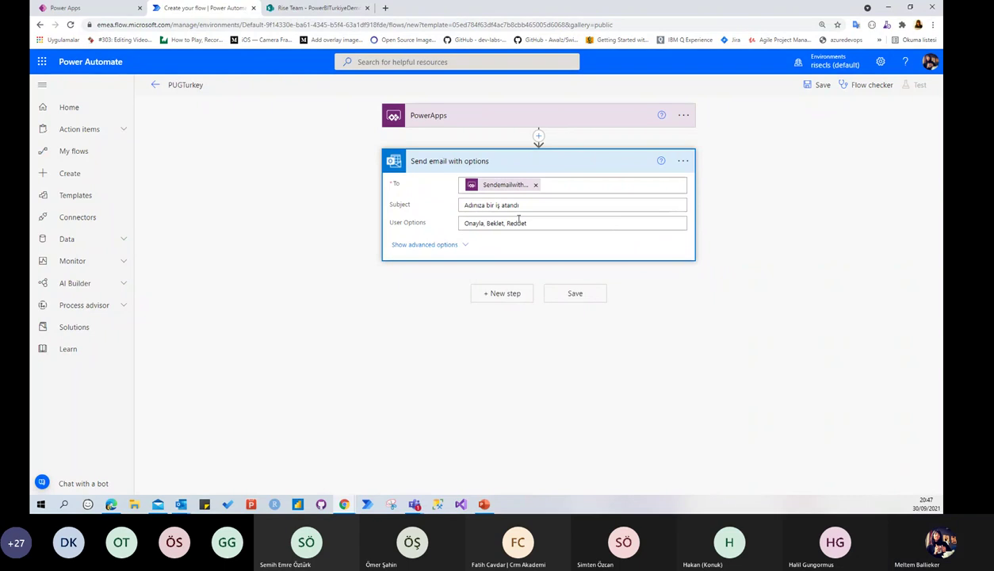
pyautogui.click(435, 245)
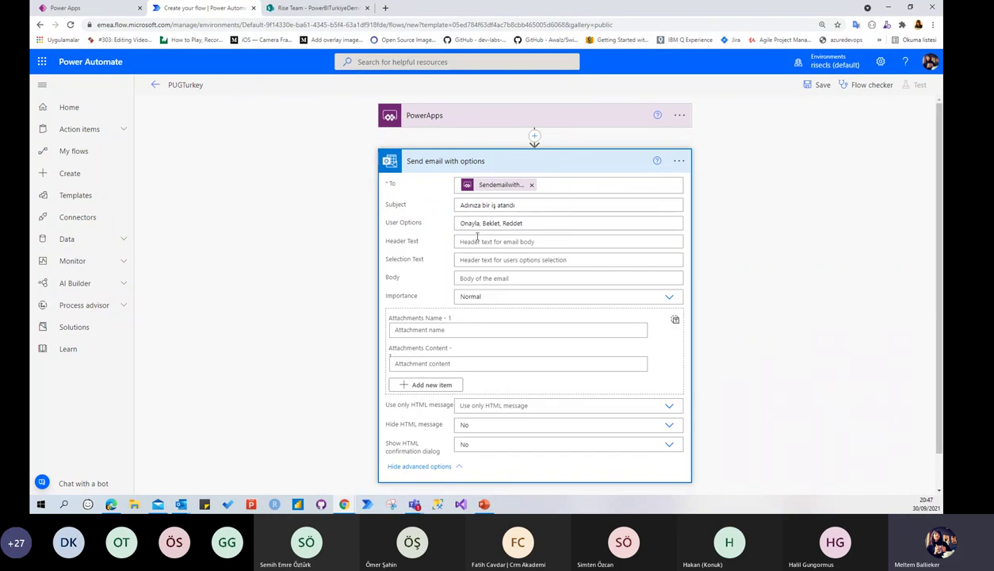
# Step: Switch to Outlook to review the earlier "Adınıza iş atandı!" message, and return to the flow in Power Automate
pyautogui.click(180, 504)
pyautogui.click(206, 445)
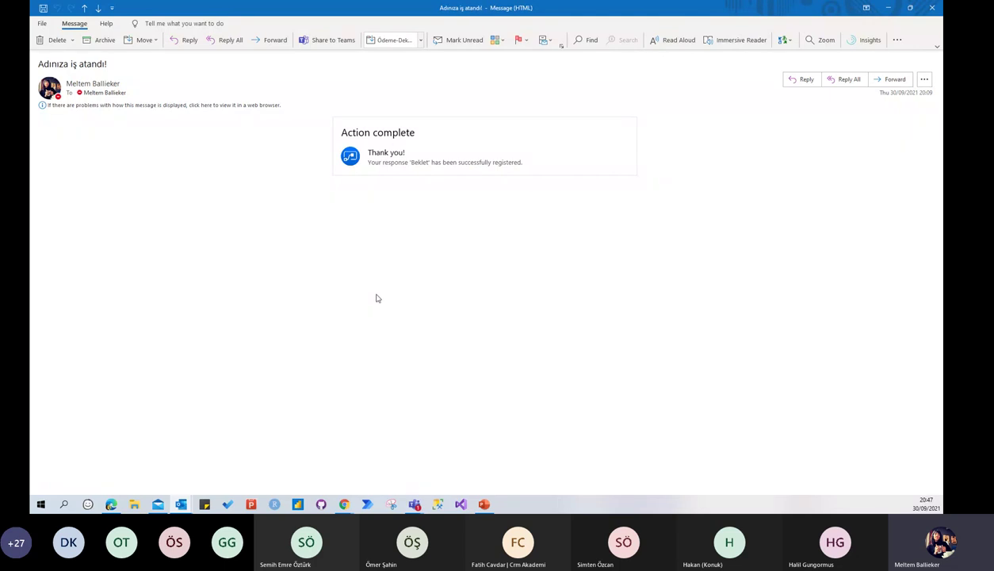
pyautogui.click(886, 10)
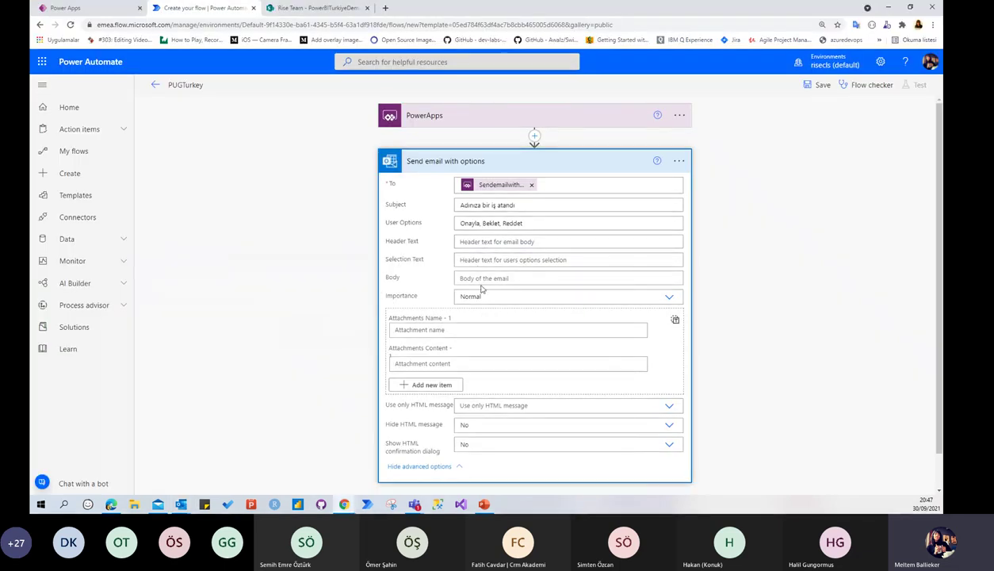
# Step: Start the email body with the Sendemailwithoptions_To dynamic value followed by the text "adlı kişi size bir iş atadı."
pyautogui.click(470, 279)
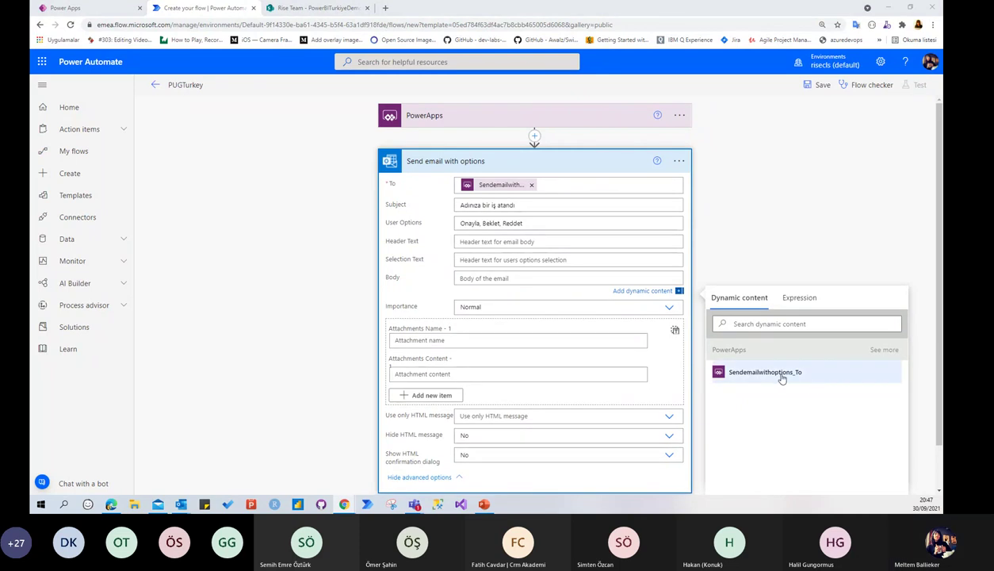
pyautogui.click(485, 279)
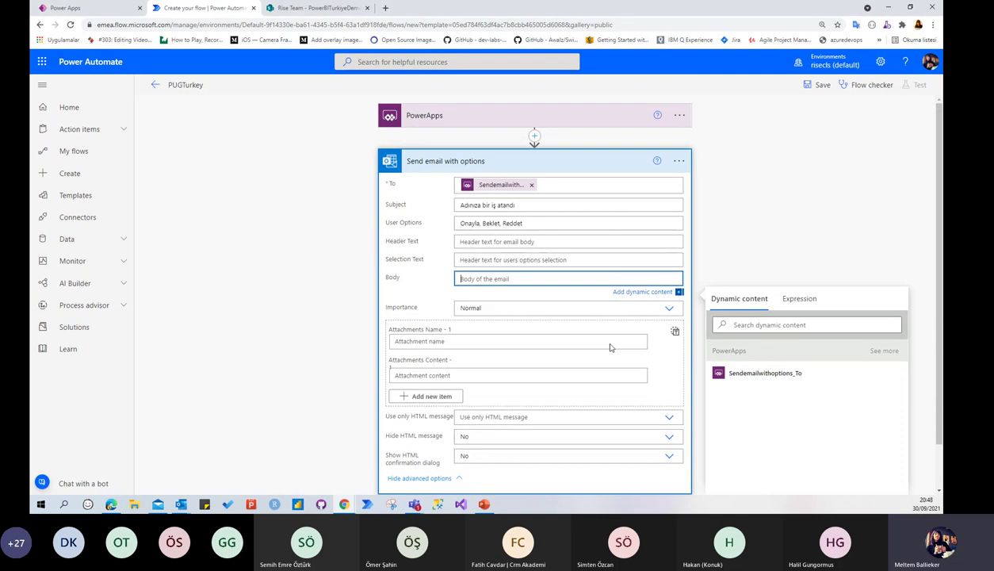
pyautogui.click(776, 377)
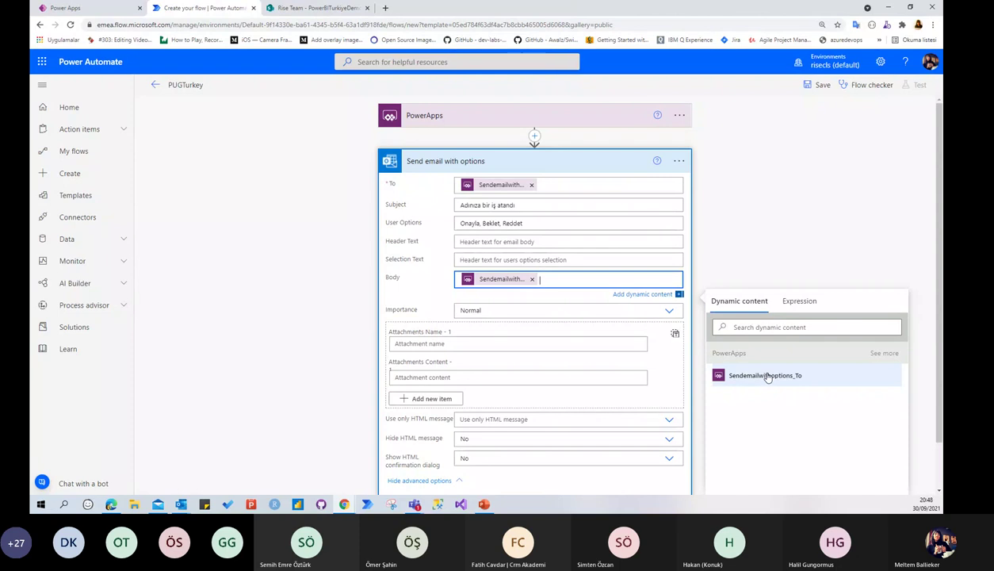
pyautogui.write('adlı k')
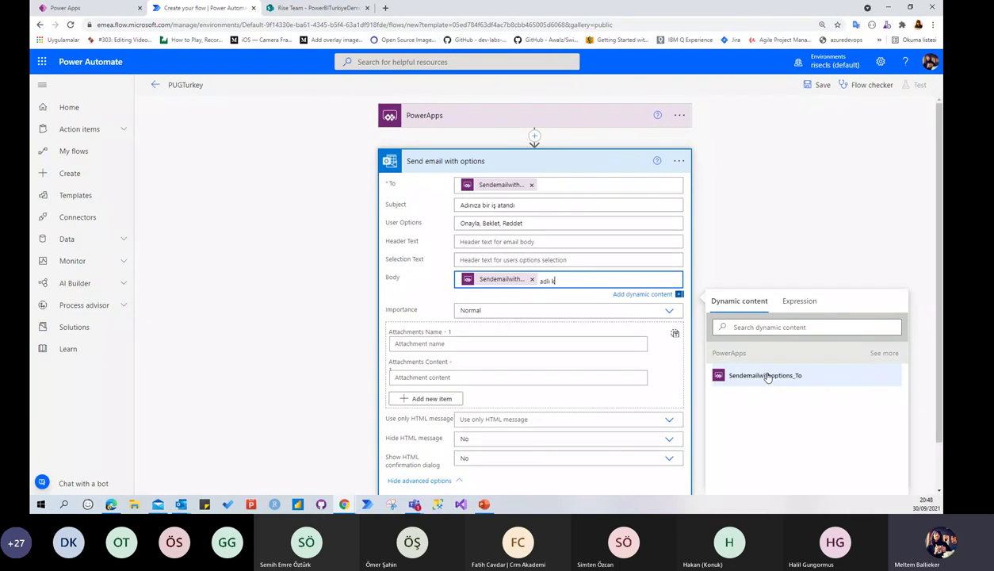
pyautogui.write('işi size bir iş ata')
pyautogui.write(',')
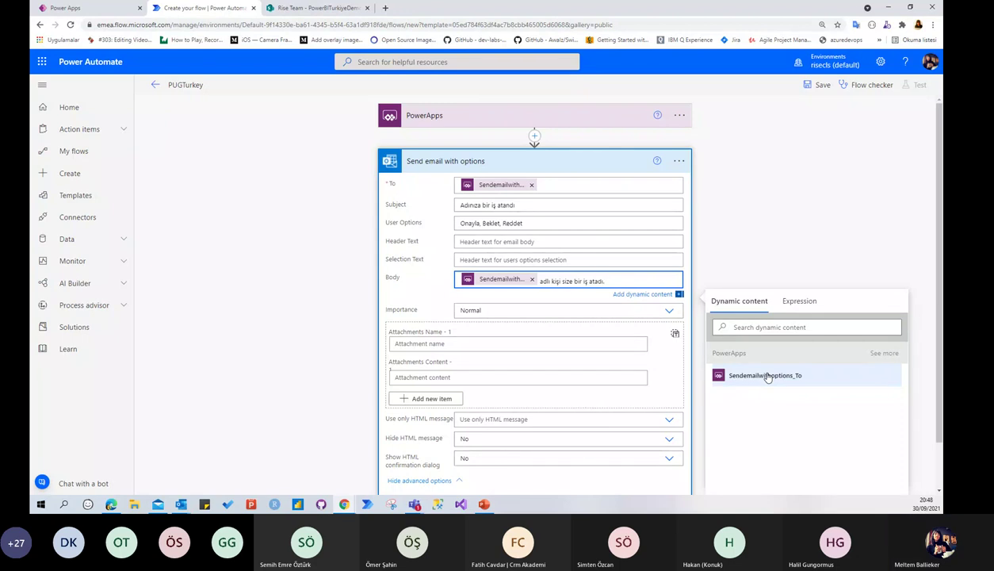
# Step: Add a second line to the email body reading "İşin detayları aşağıdadır;"
pyautogui.press('Return')
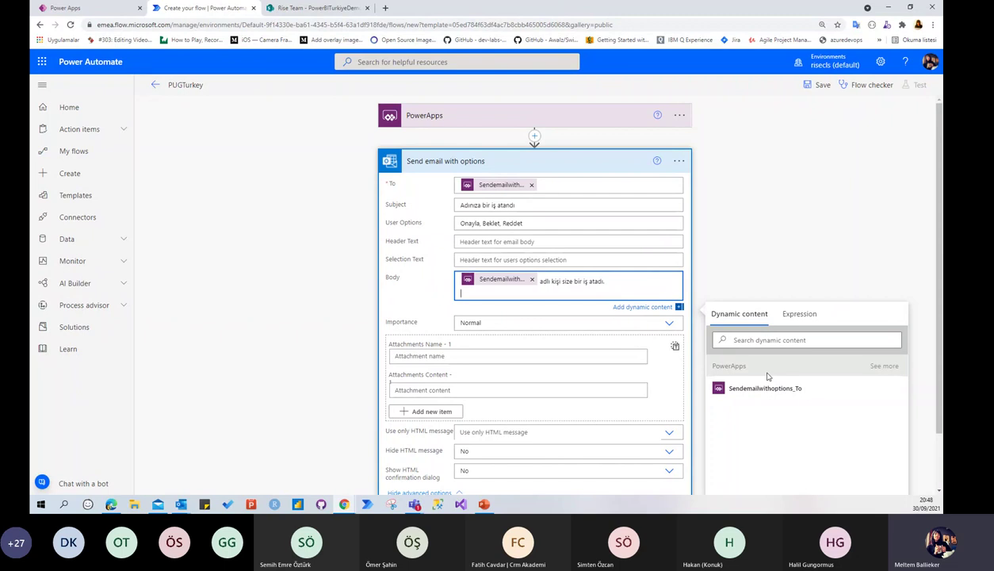
pyautogui.write('İşin detayları için aşağı')
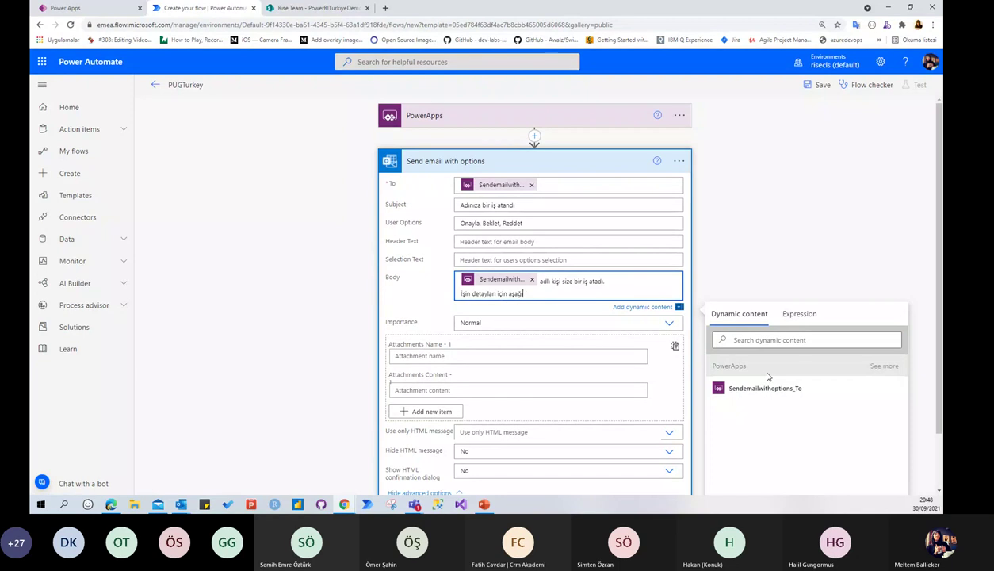
pyautogui.press('BackSpace')
pyautogui.press('BackSpace')
pyautogui.press('BackSpace')
pyautogui.press('BackSpace')
pyautogui.press('BackSpace')
pyautogui.press('BackSpace')
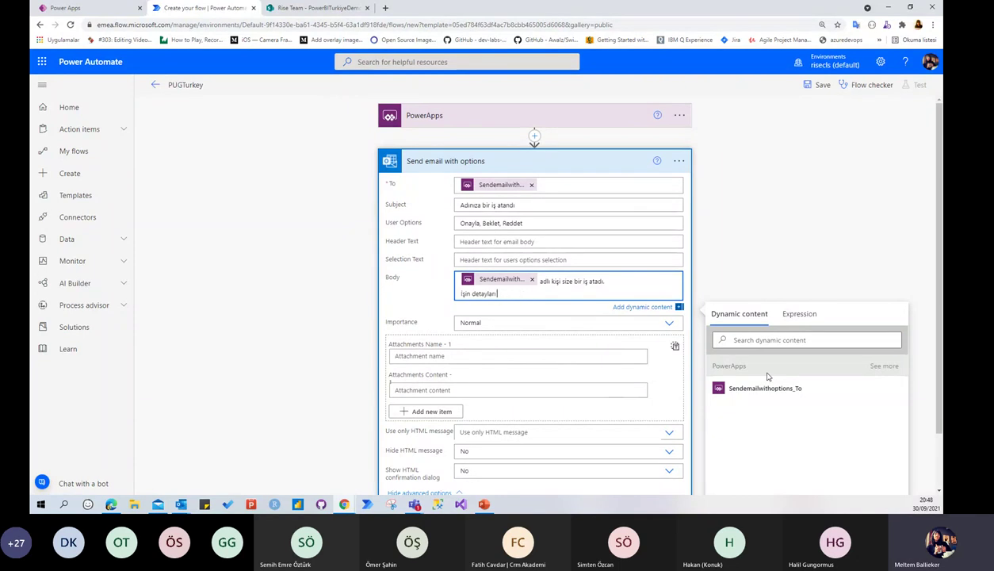
pyautogui.write('aşağıdadır')
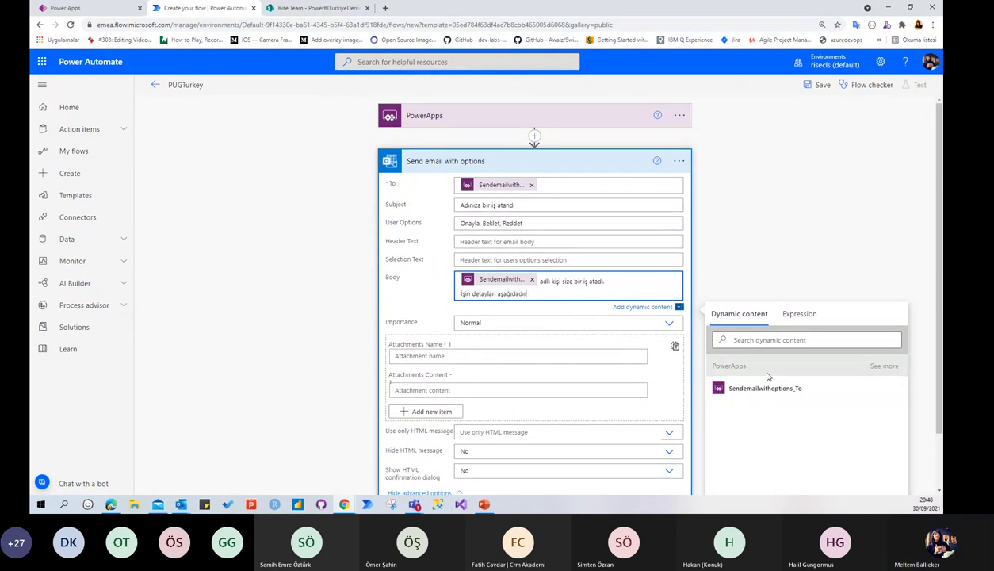
pyautogui.write(':')
# Step: Below a blank line in the body, add "İşin adı:" followed by an Ask in PowerApps value
pyautogui.press('Return')
pyautogui.press('Return')
pyautogui.write('İşin')
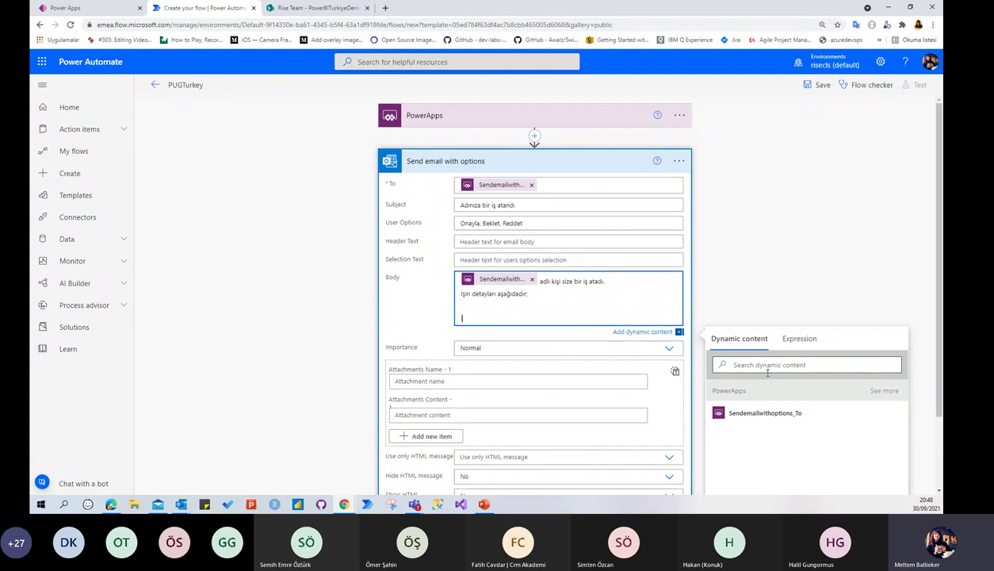
pyautogui.write(' adı:')
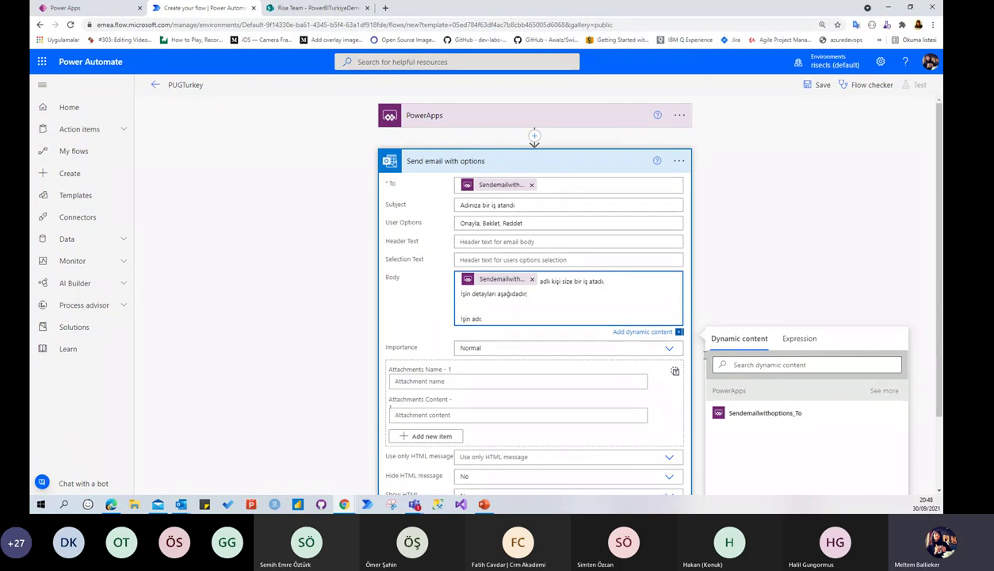
pyautogui.click(884, 390)
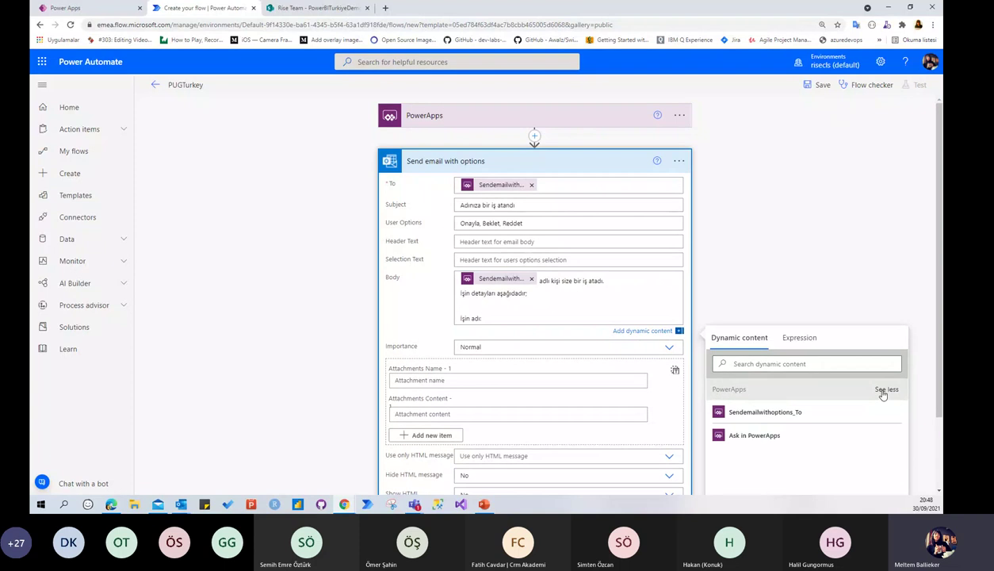
pyautogui.click(739, 437)
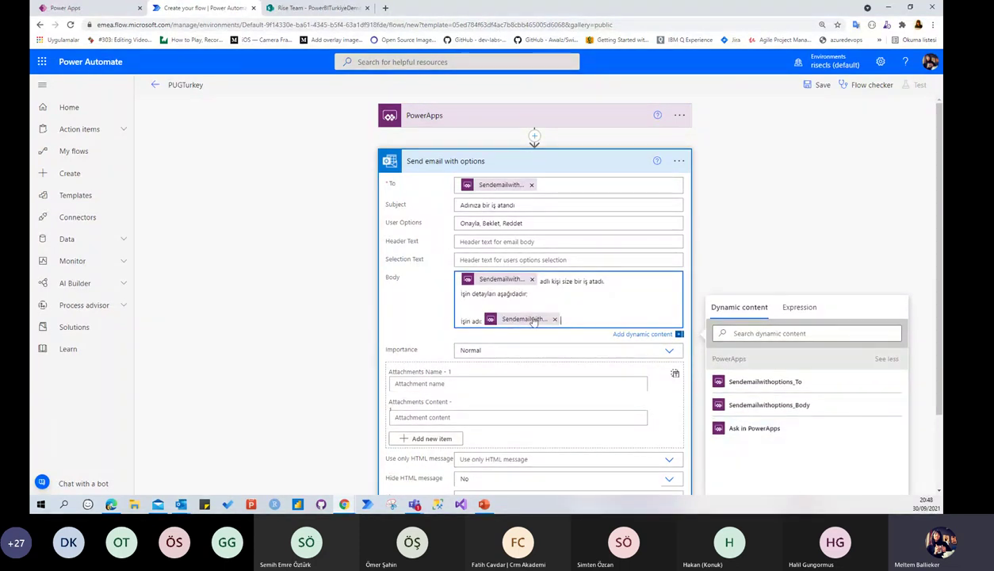
# Step: Check the form fields in Power Apps, then add an "İşin Açıklaması:" line with an Ask in PowerApps value to the Power Automate email body
pyautogui.click(65, 8)
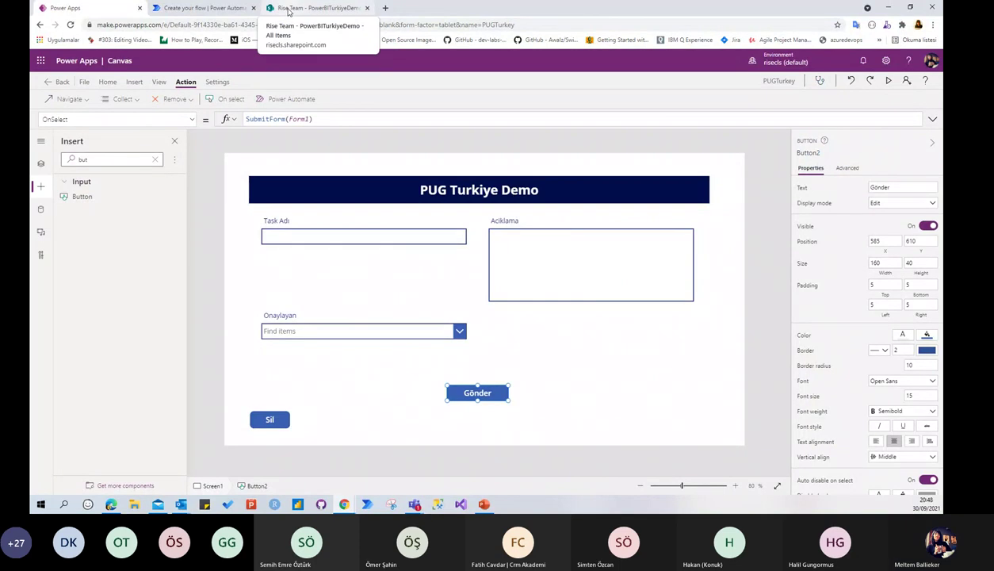
pyautogui.click(204, 8)
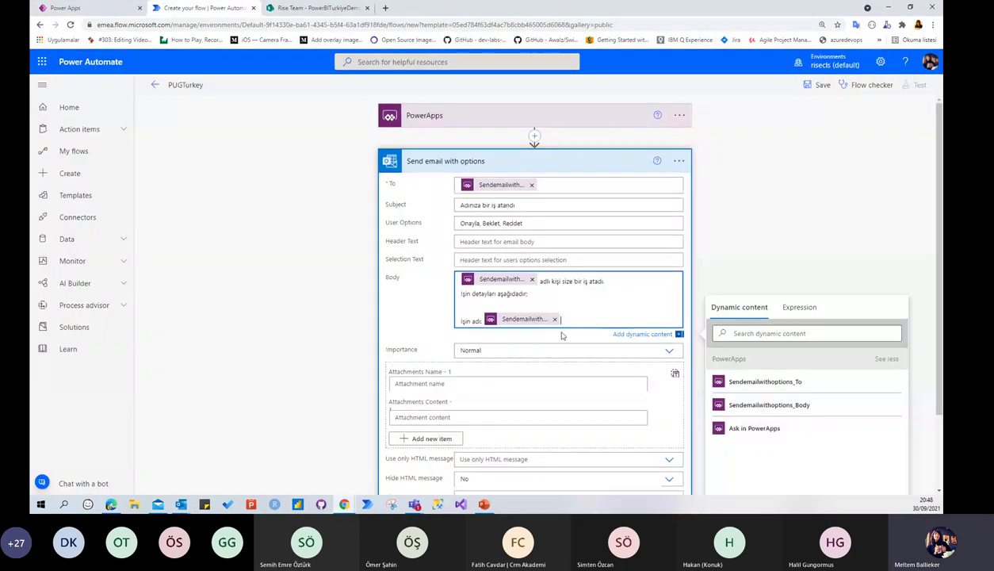
pyautogui.press('Return')
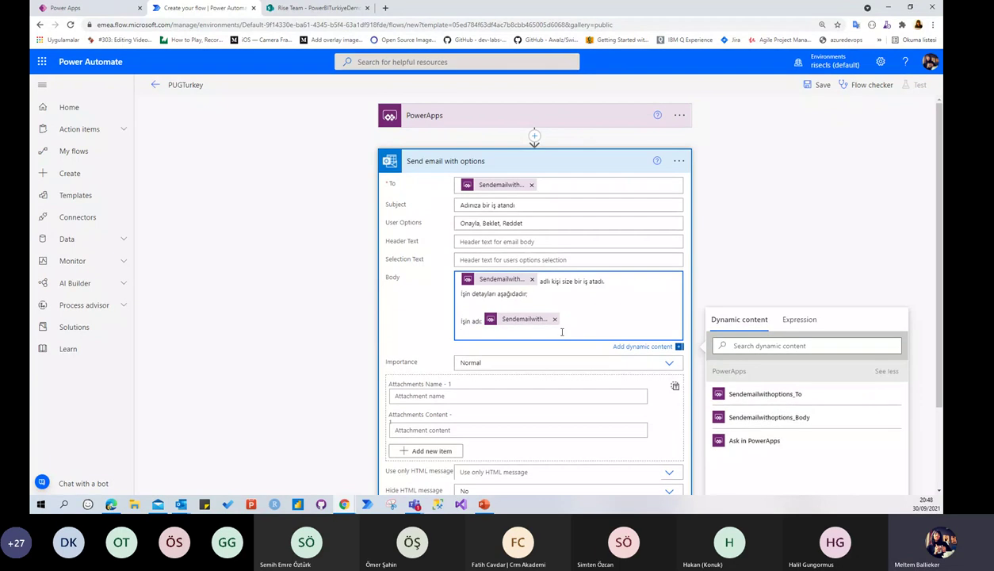
pyautogui.write('İşin Açıklaması:')
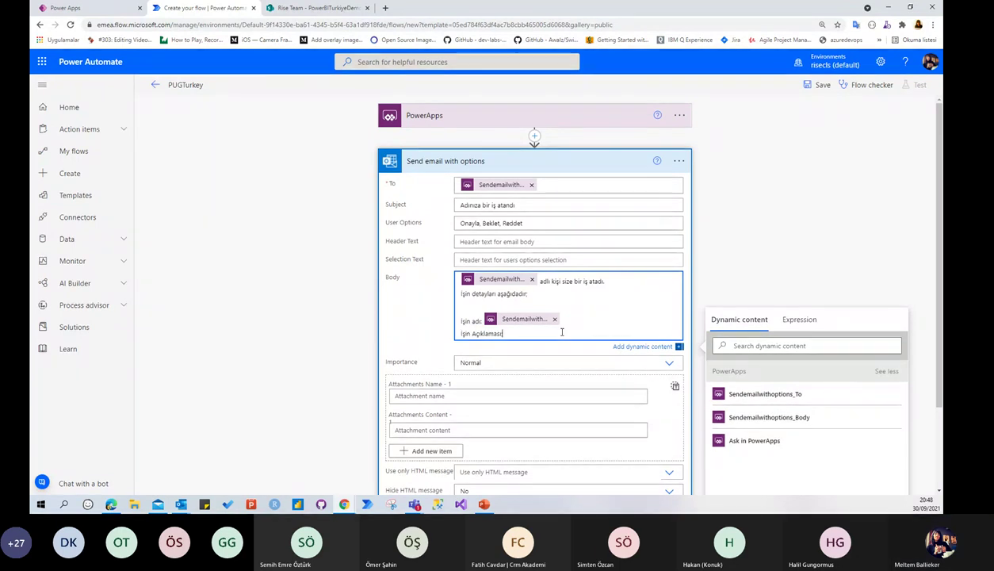
pyautogui.click(742, 439)
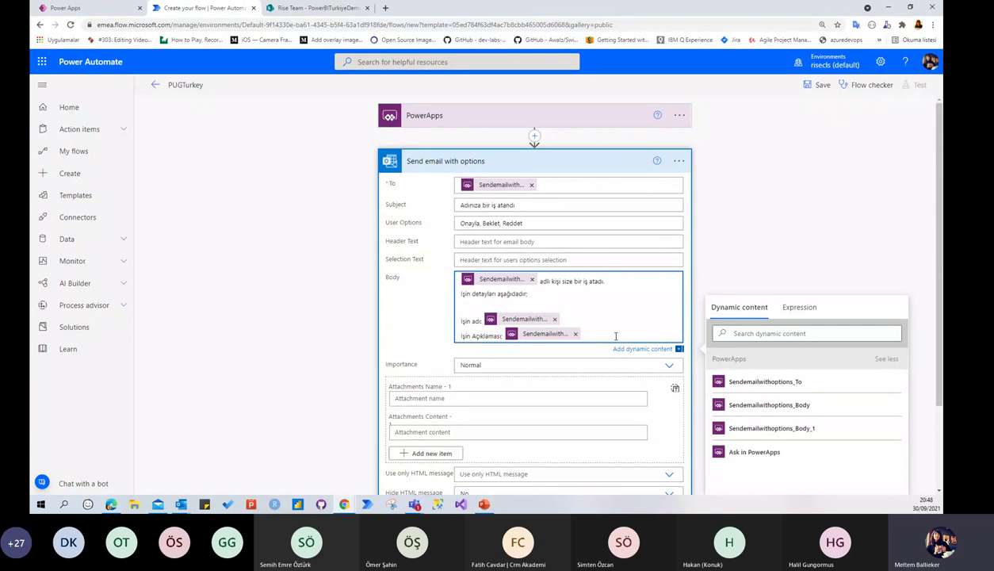
# Step: End the email body with the closing line "Lütfen değerlendiriniz." below a blank line and look over the action's fields
pyautogui.press('Return')
pyautogui.write('Lütfen ')
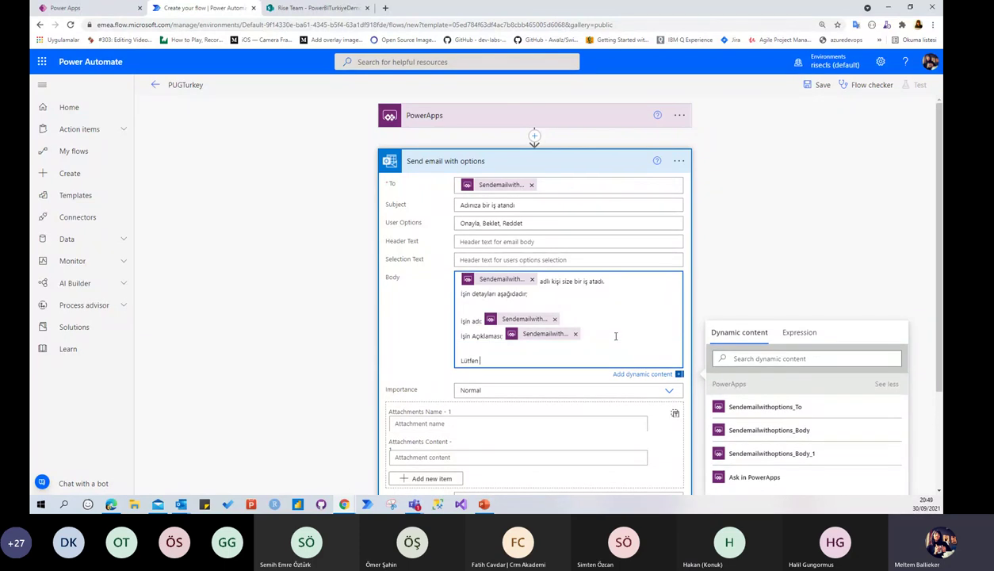
pyautogui.write('değerlendirin')
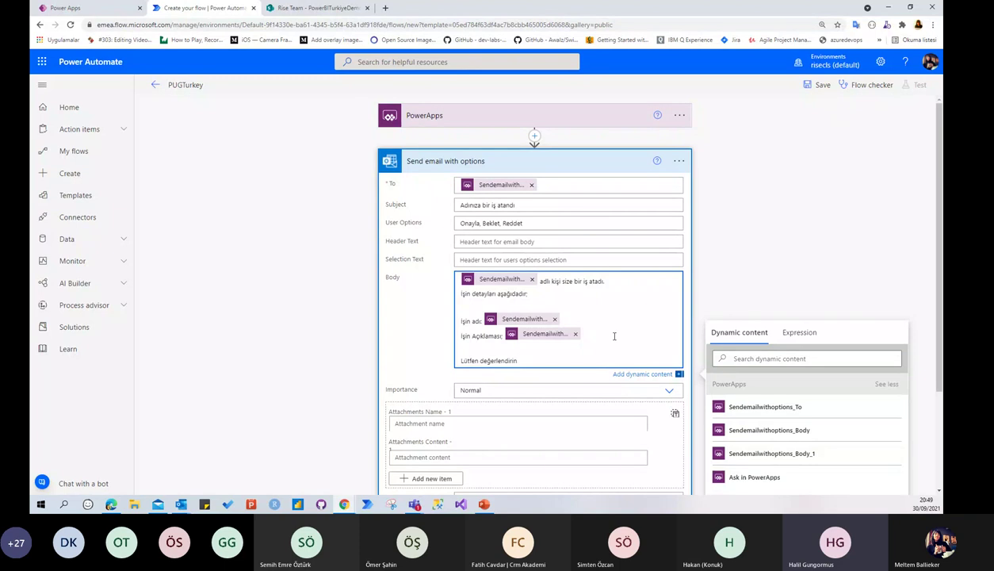
pyautogui.write('iz.')
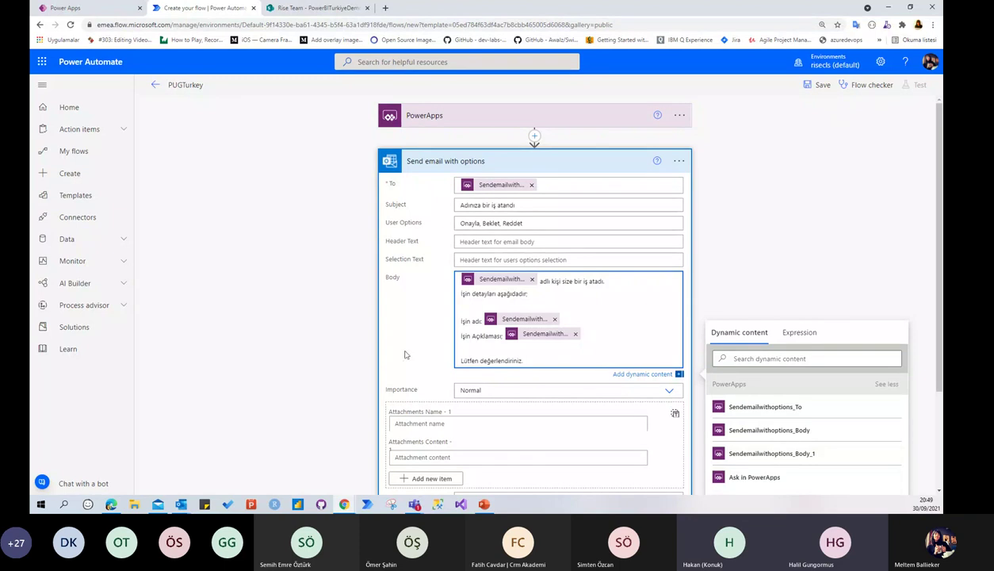
pyautogui.scroll(-3, 405, 354)
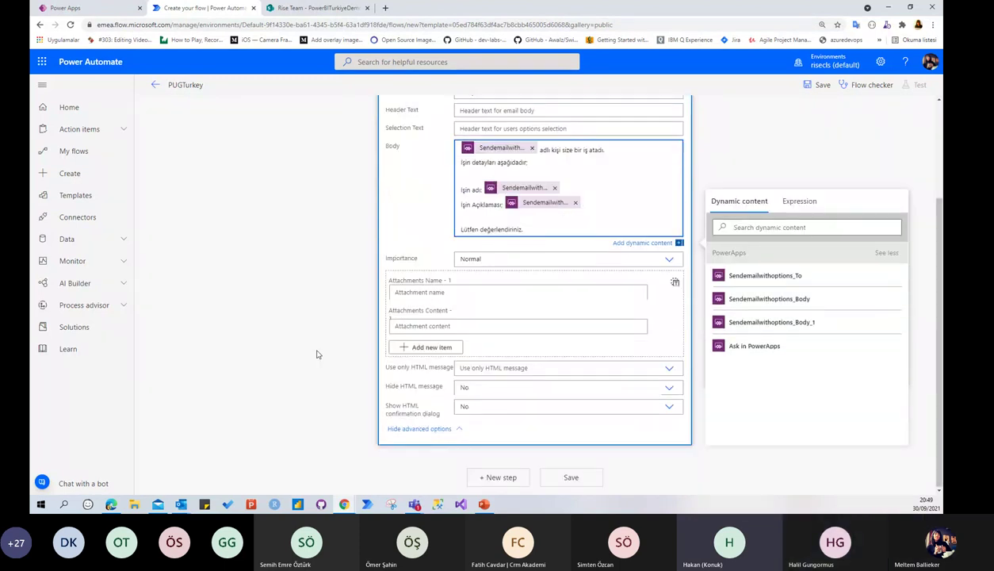
pyautogui.scroll(2, 591, 258)
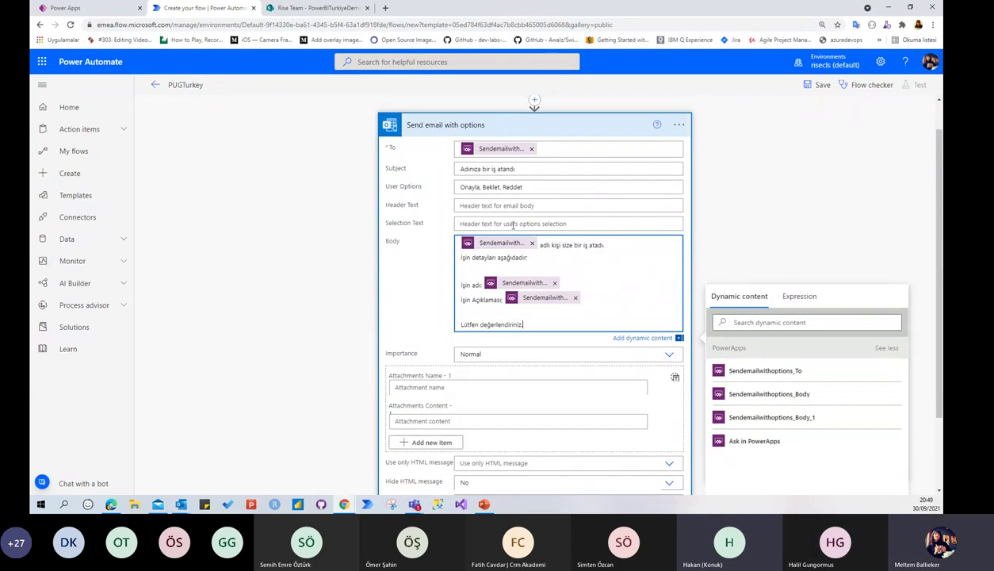
# Step: Look over the email action's completed fields and the PowerApps dynamic content values available for its body
pyautogui.scroll(-1, 764, 370)
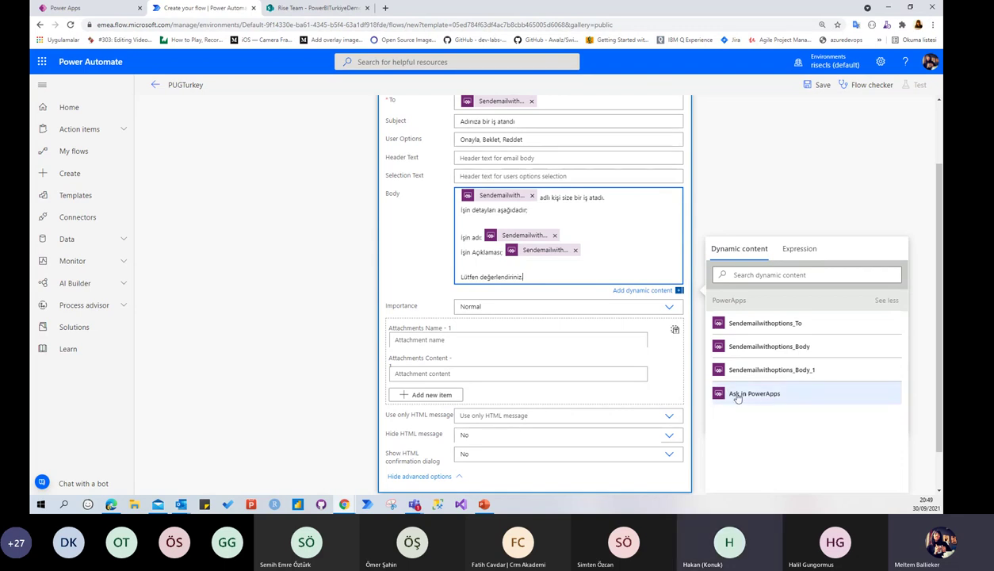
pyautogui.click(534, 277)
pyautogui.click(534, 272)
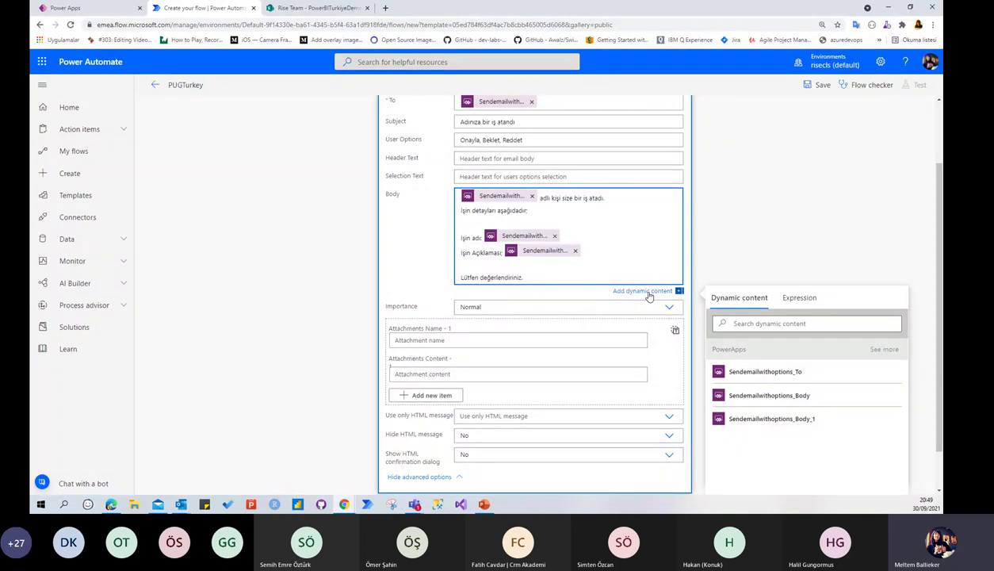
pyautogui.scroll(-1, 797, 430)
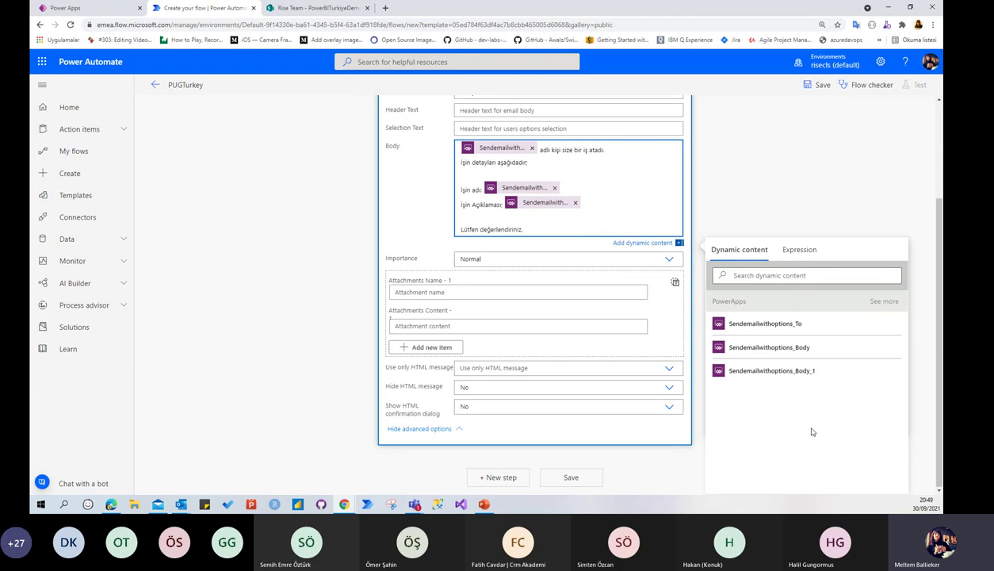
pyautogui.click(883, 301)
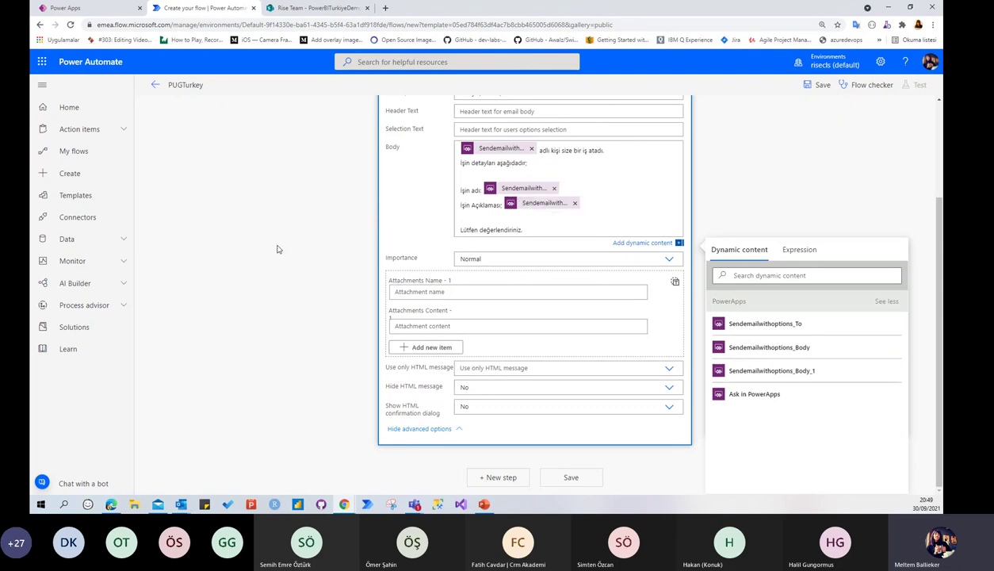
pyautogui.click(283, 350)
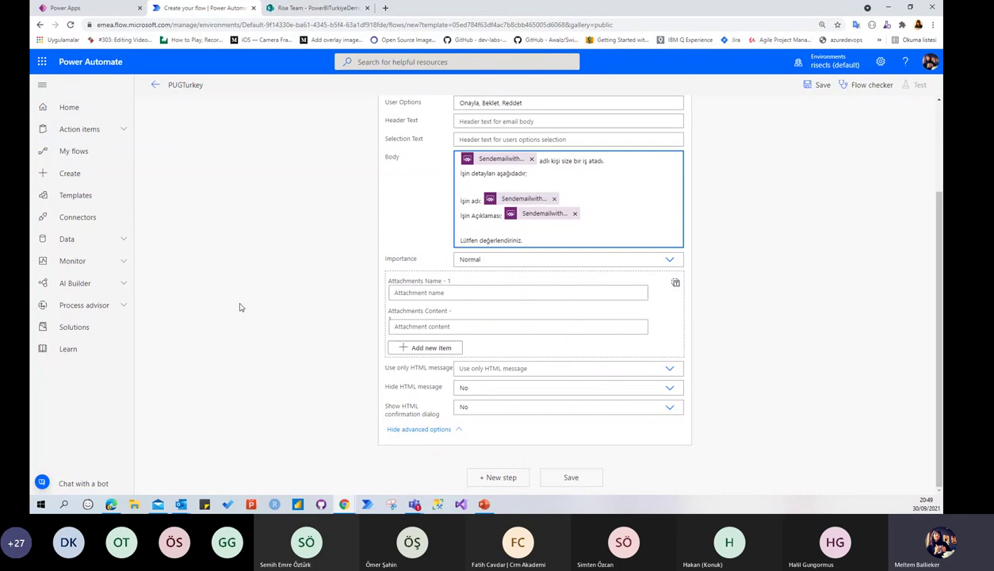
# Step: Add a Switch control after the email action and have it evaluate the email's SelectedOption response
pyautogui.click(497, 477)
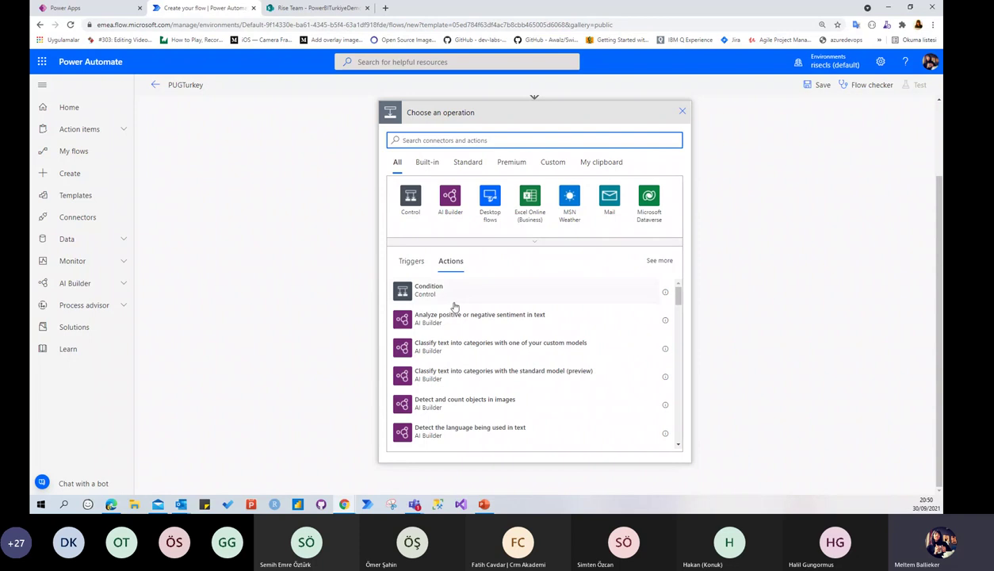
pyautogui.write('s')
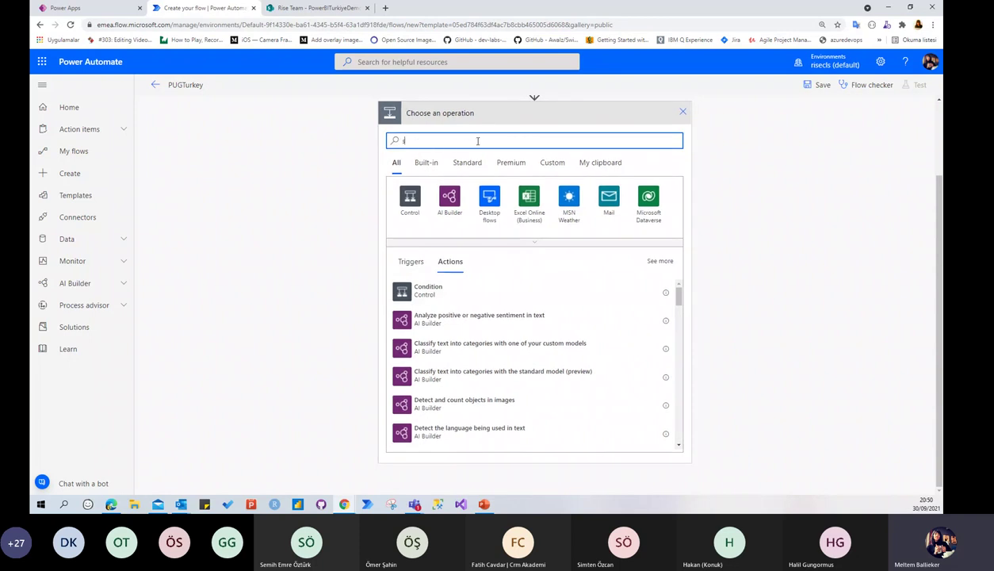
pyautogui.write('with')
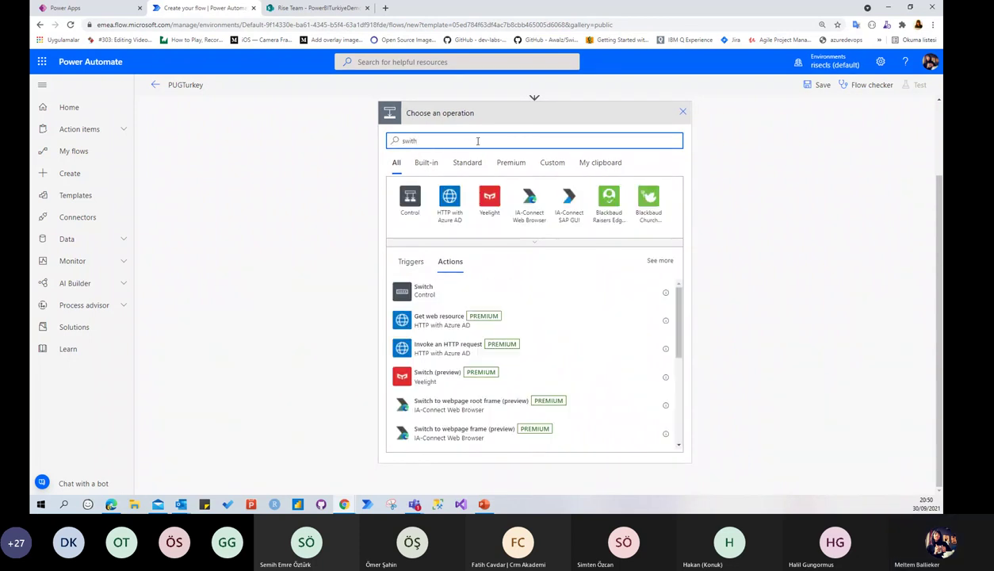
pyautogui.click(424, 290)
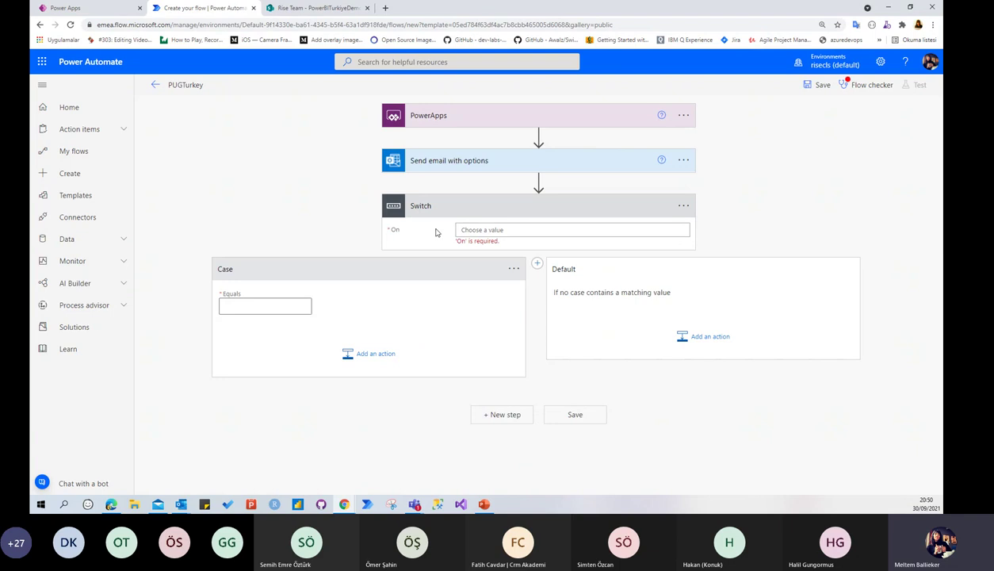
pyautogui.click(484, 231)
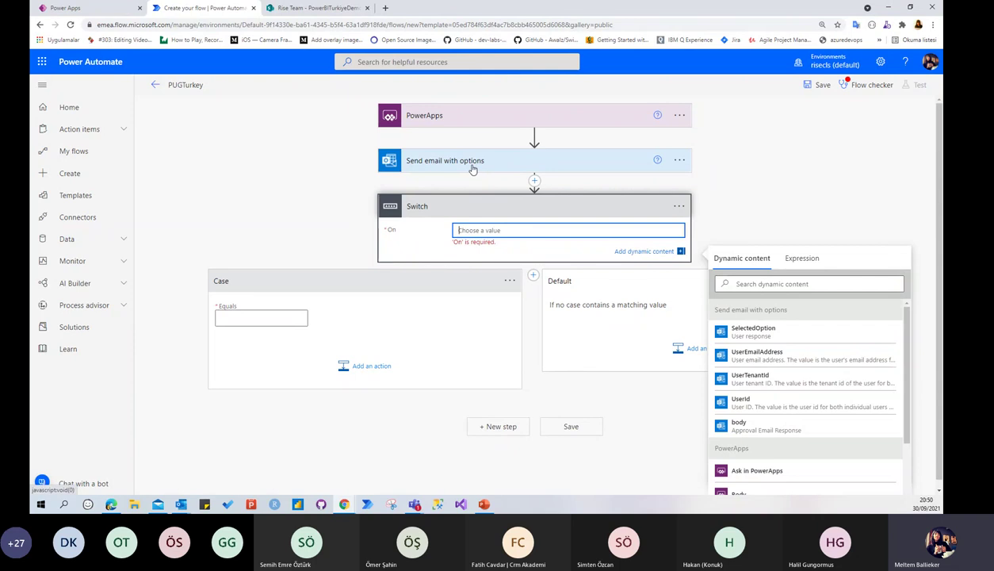
pyautogui.click(753, 330)
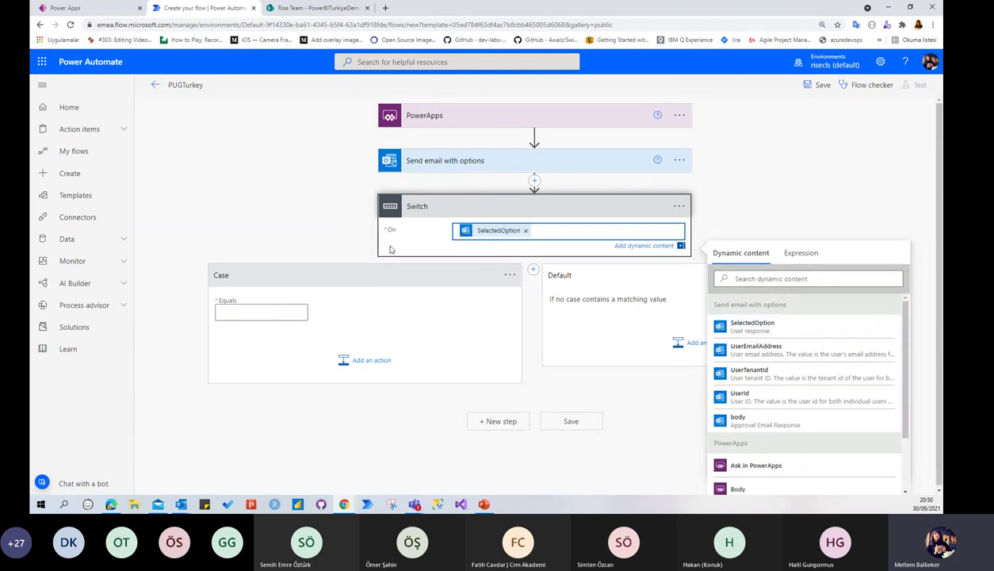
# Step: Check the email action's user options and set the Switch's first case to equal Onayla
pyautogui.click(287, 312)
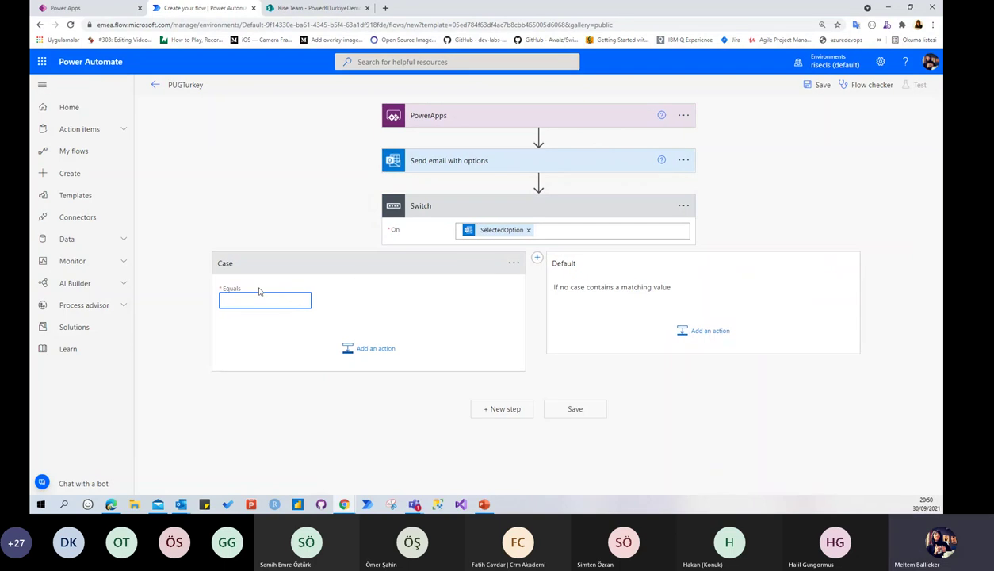
pyautogui.click(439, 160)
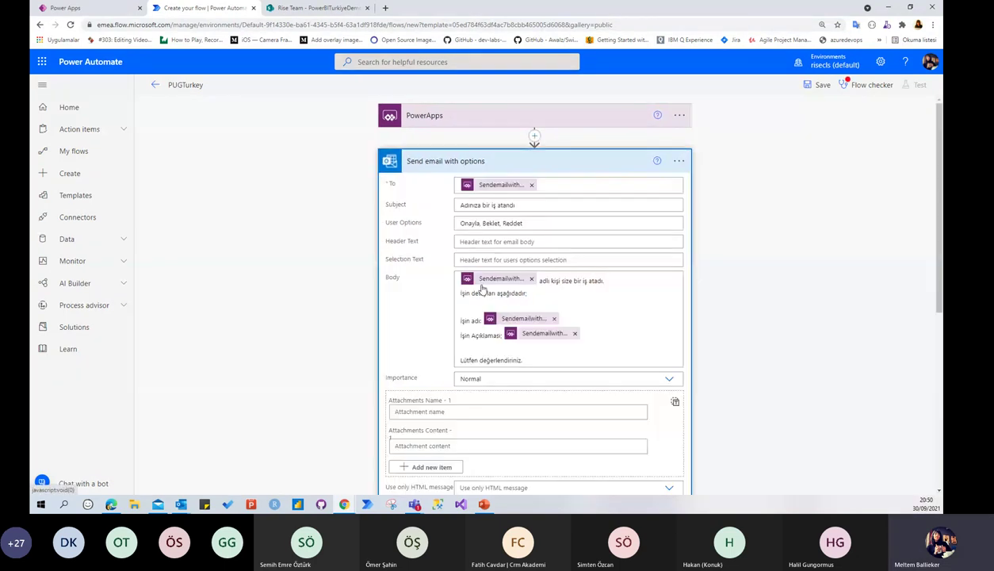
pyautogui.scroll(-5, 476, 238)
pyautogui.click(278, 362)
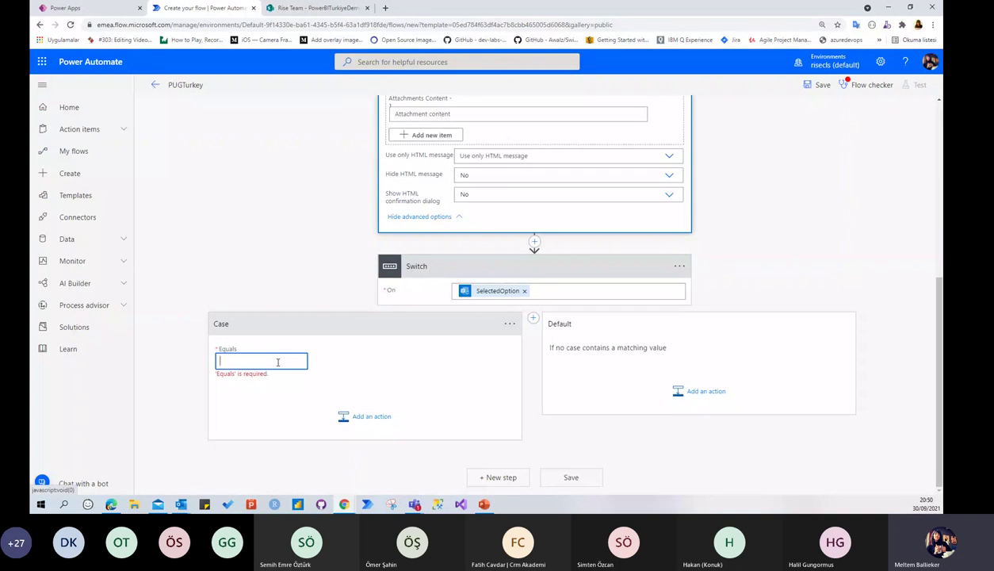
pyautogui.write('Onayla')
# Step: Add a second case to the Switch and set it to equal Beklet
pyautogui.click(532, 317)
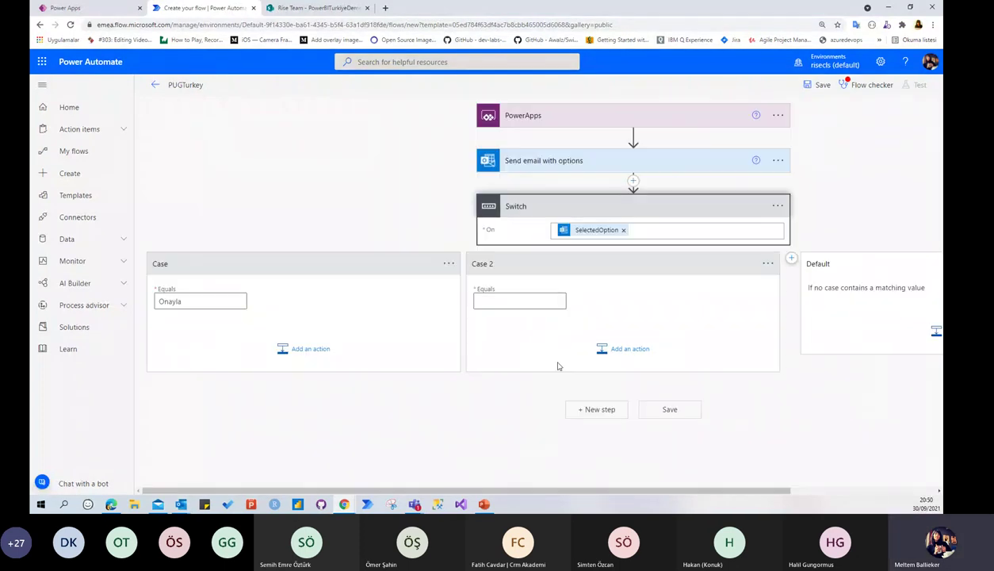
pyautogui.click(516, 300)
pyautogui.write('Beklet')
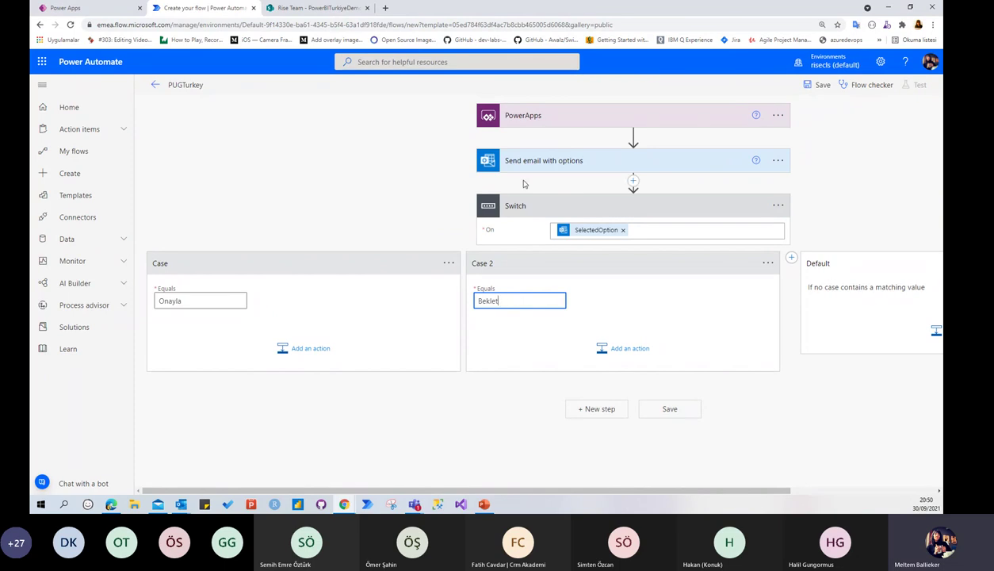
# Step: Recheck the email's user options, then add a third Switch case that equals Reddet
pyautogui.click(515, 179)
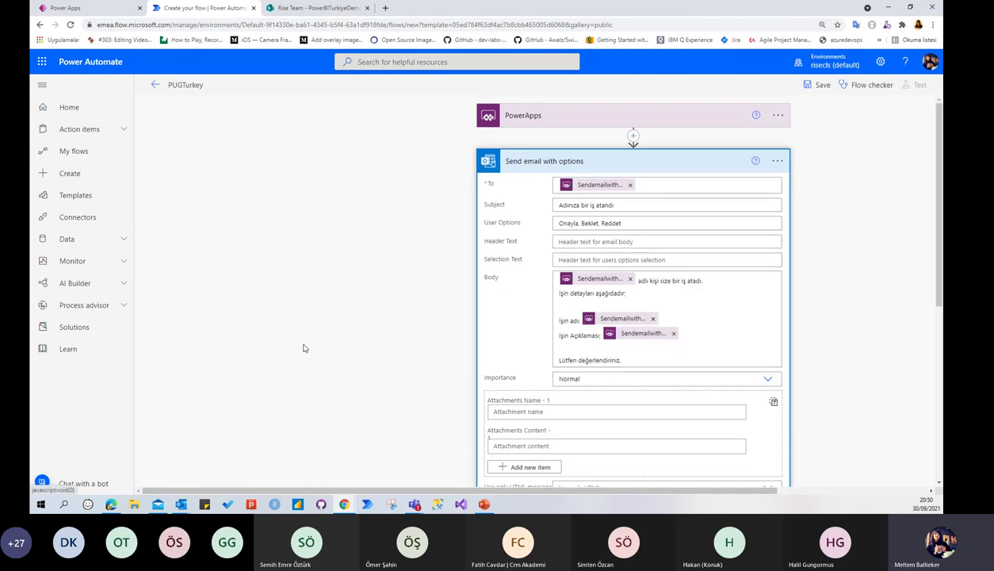
pyautogui.scroll(-3, 397, 357)
pyautogui.click(792, 367)
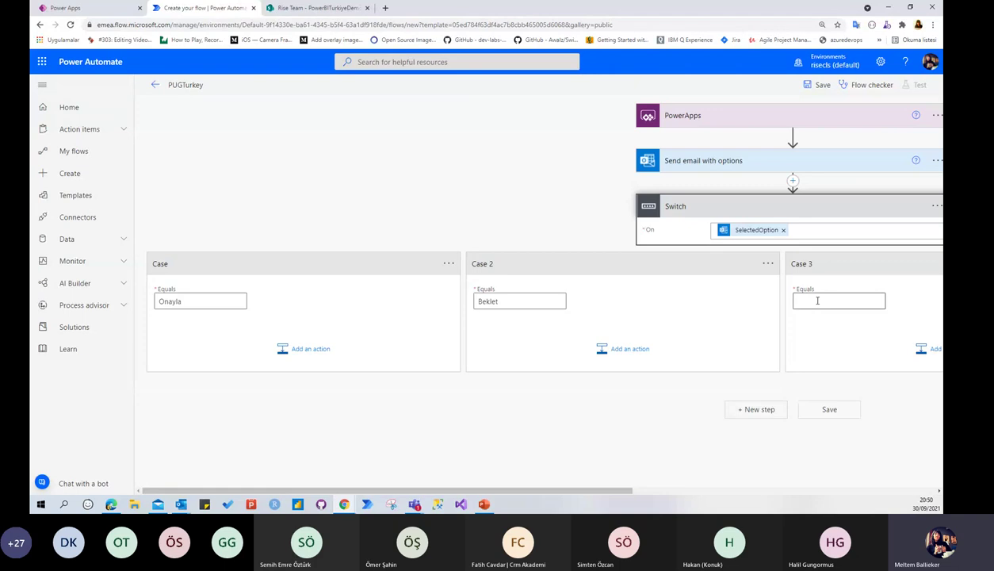
pyautogui.click(820, 299)
pyautogui.write('Reddet')
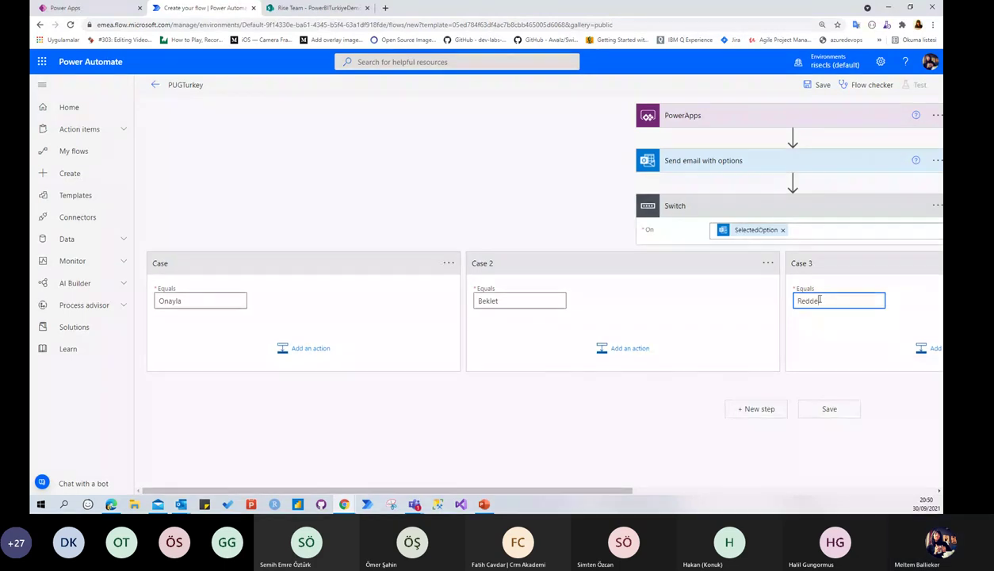
pyautogui.click(337, 191)
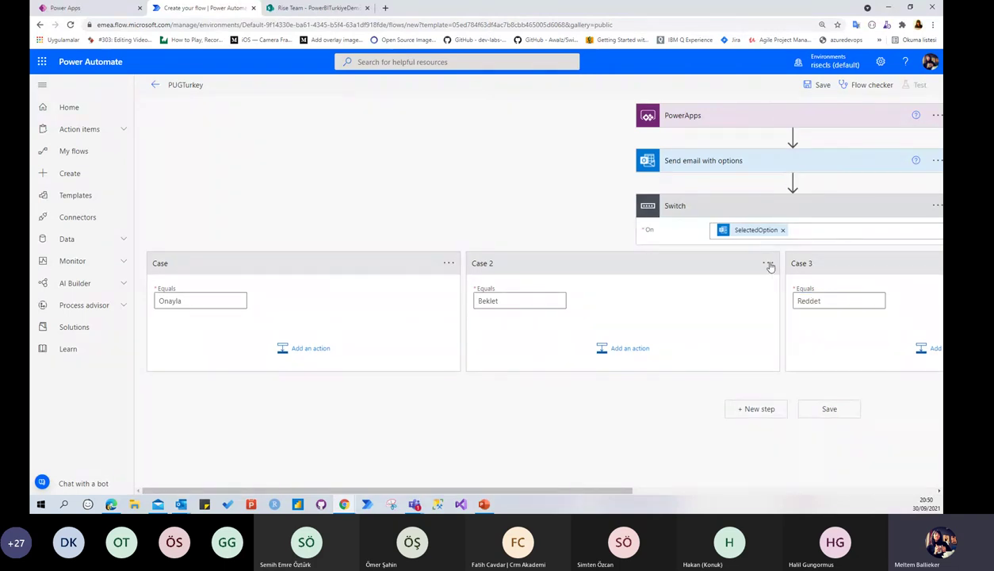
# Step: Search for "update" inside the Onayla case and add SharePoint's Update item action
pyautogui.click(293, 349)
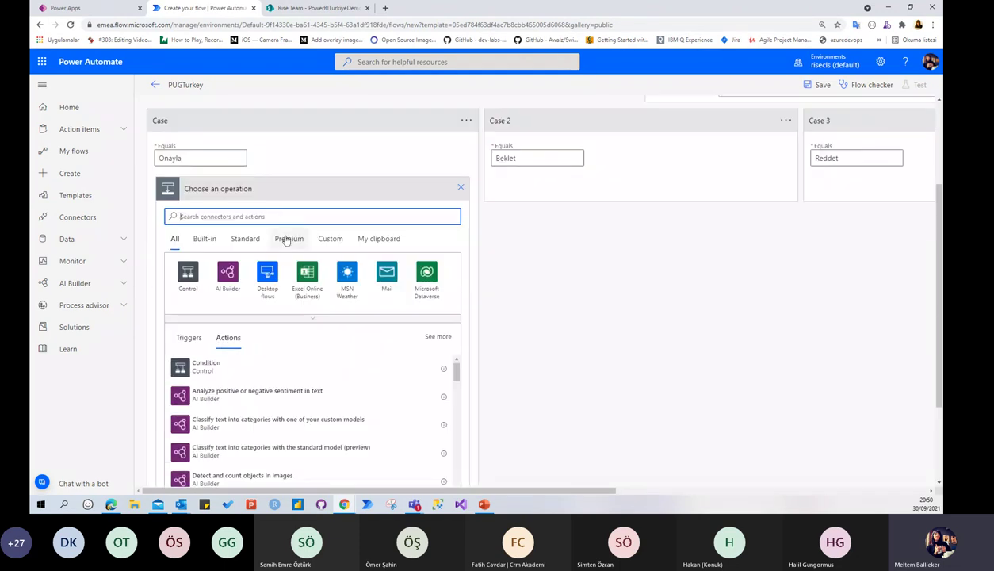
pyautogui.write('updat')
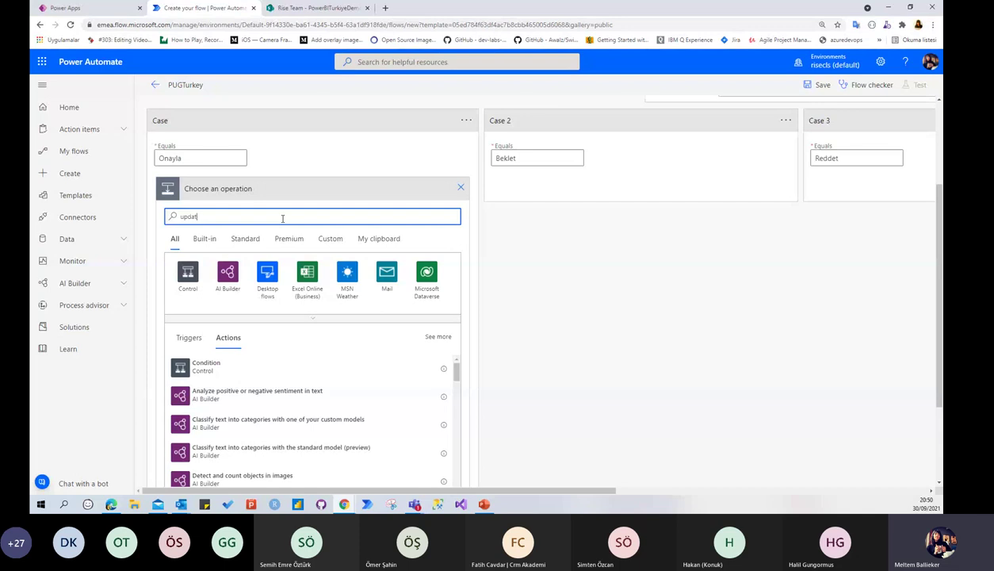
pyautogui.write('e')
pyautogui.scroll(-2, 227, 394)
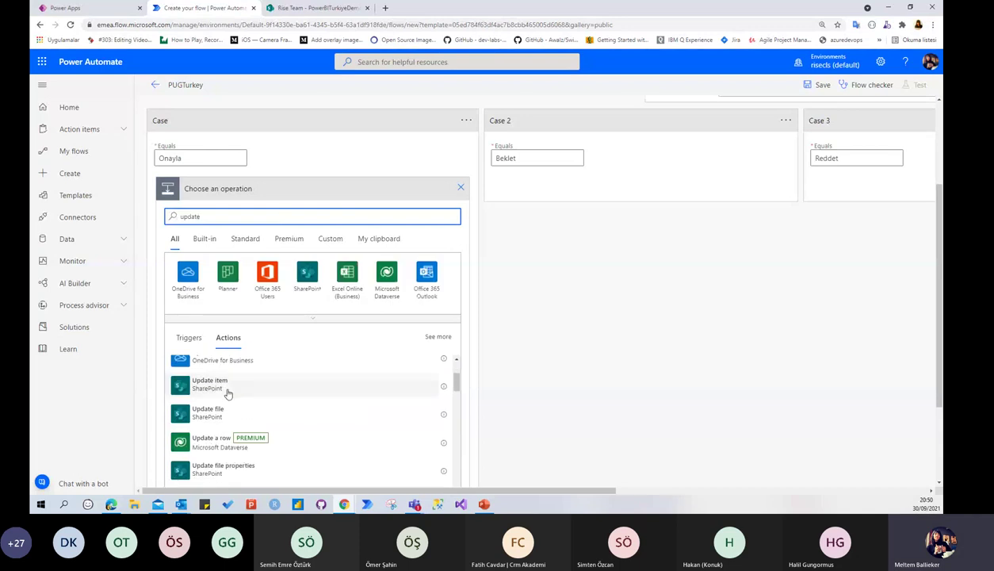
pyautogui.click(217, 384)
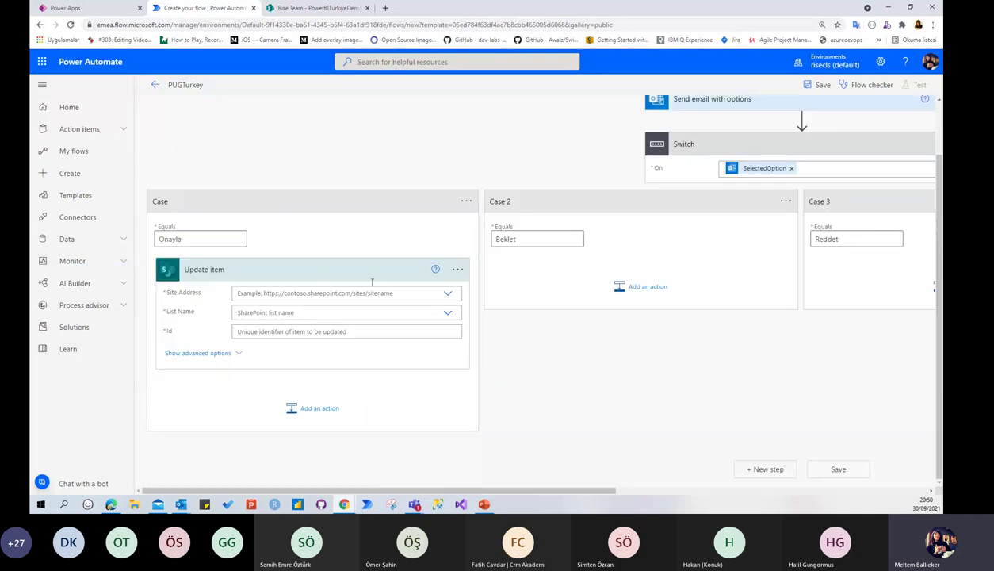
# Step: Examine the choices defined for the OnayDurumu column in the SharePoint list, then return to the Power Automate flow
pyautogui.click(290, 8)
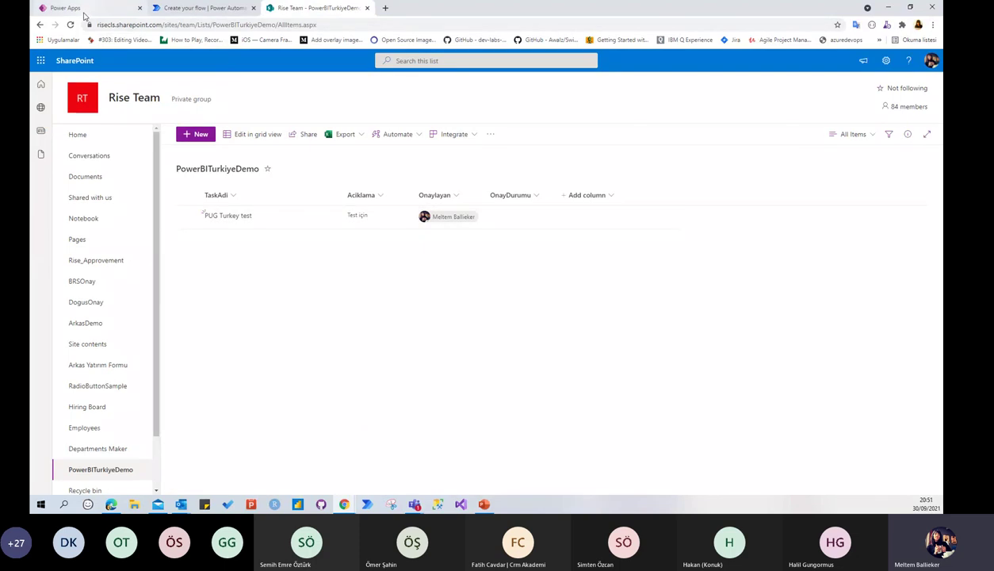
pyautogui.click(523, 201)
pyautogui.moveTo(537, 284)
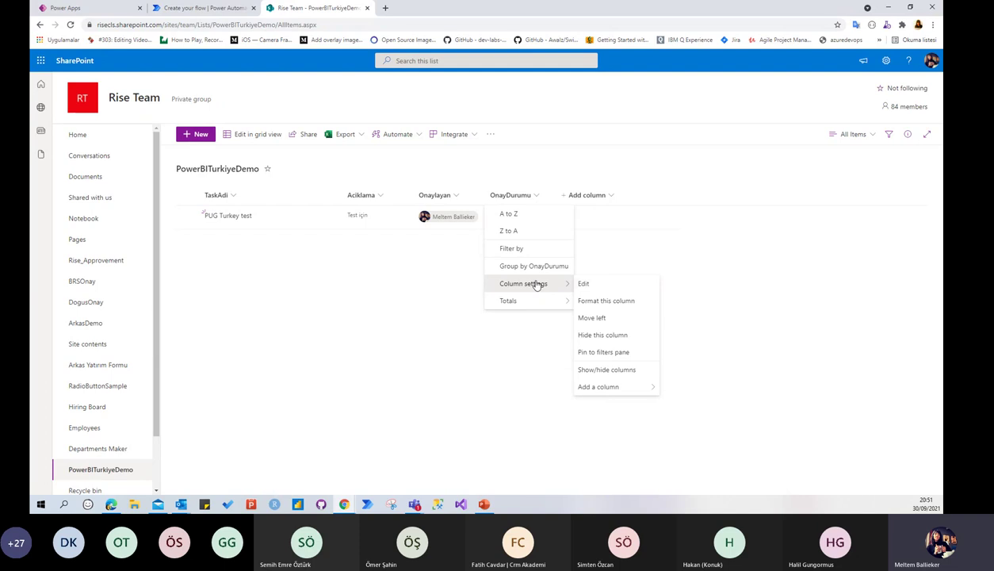
pyautogui.click(585, 283)
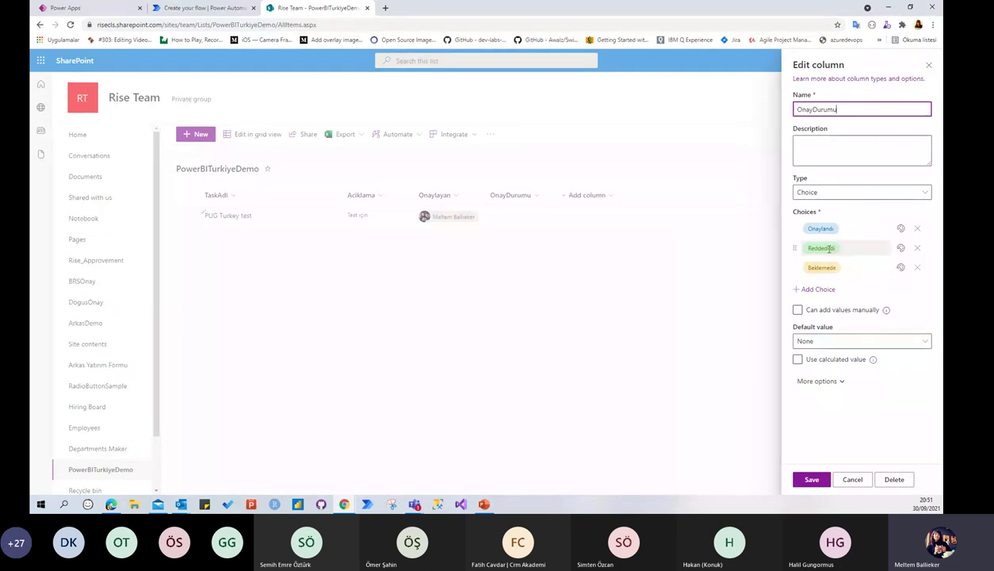
pyautogui.hotkey('ctrl', 'shift', 'Tab')
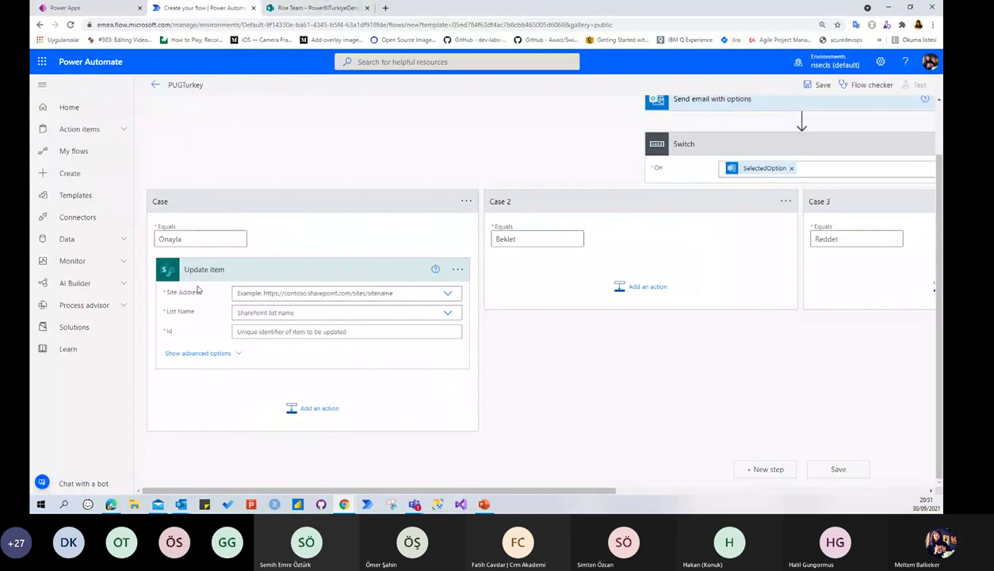
# Step: Point the Update item action to the Rise Team site and its PowerBITurkiyeDemo list
pyautogui.click(375, 293)
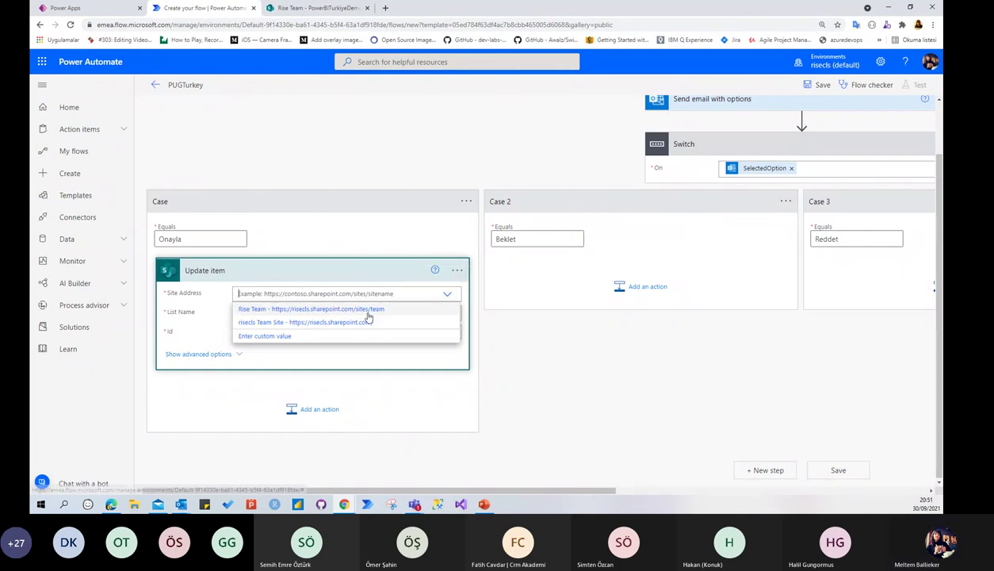
pyautogui.click(362, 311)
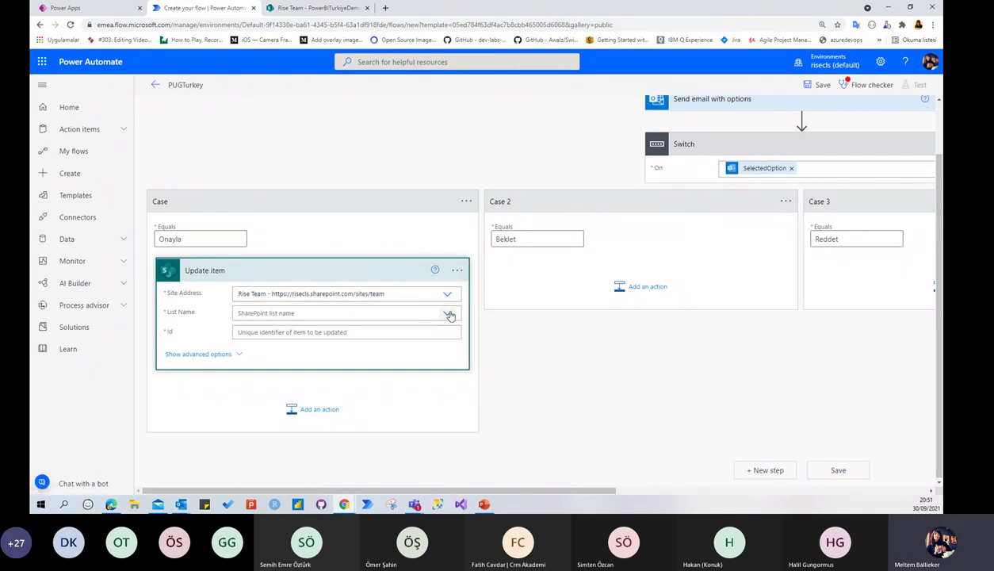
pyautogui.click(447, 313)
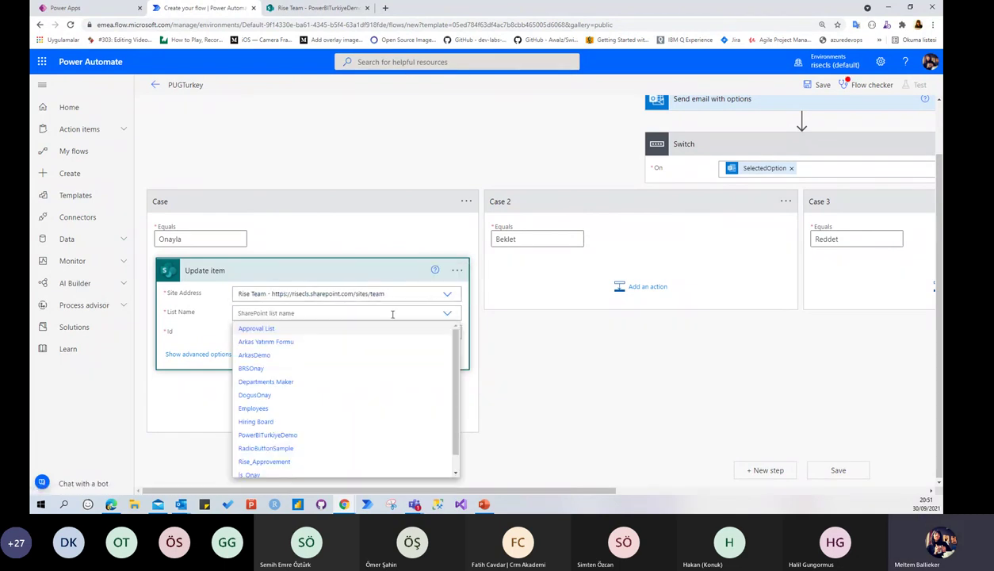
pyautogui.click(267, 435)
# Step: Set the Update item action's Id to an Ask in PowerApps value
pyautogui.click(285, 331)
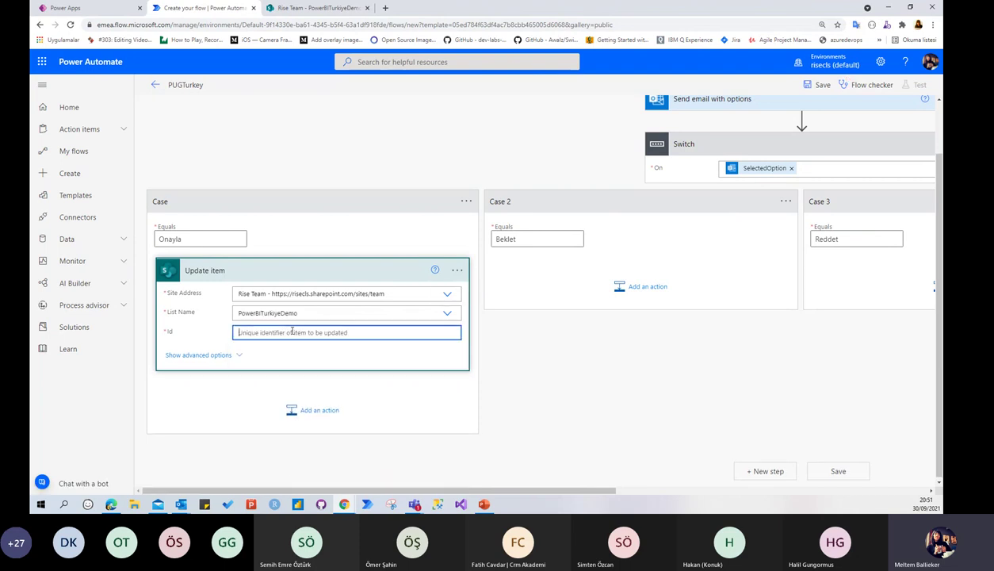
pyautogui.scroll(-2, 550, 441)
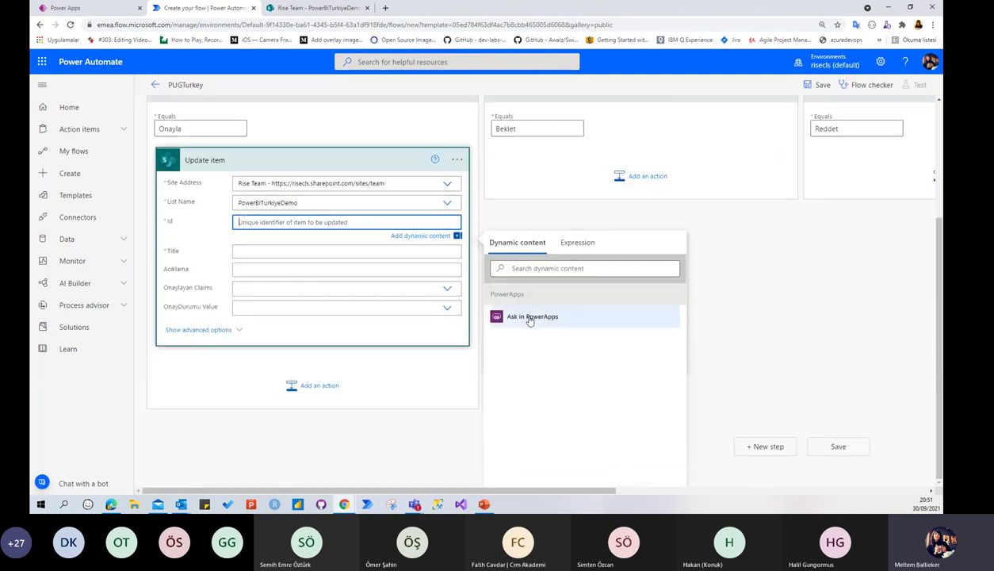
pyautogui.click(525, 317)
# Step: Examine the PowerApps values used in the Send email with options body to identify the one holding the task name
pyautogui.click(267, 252)
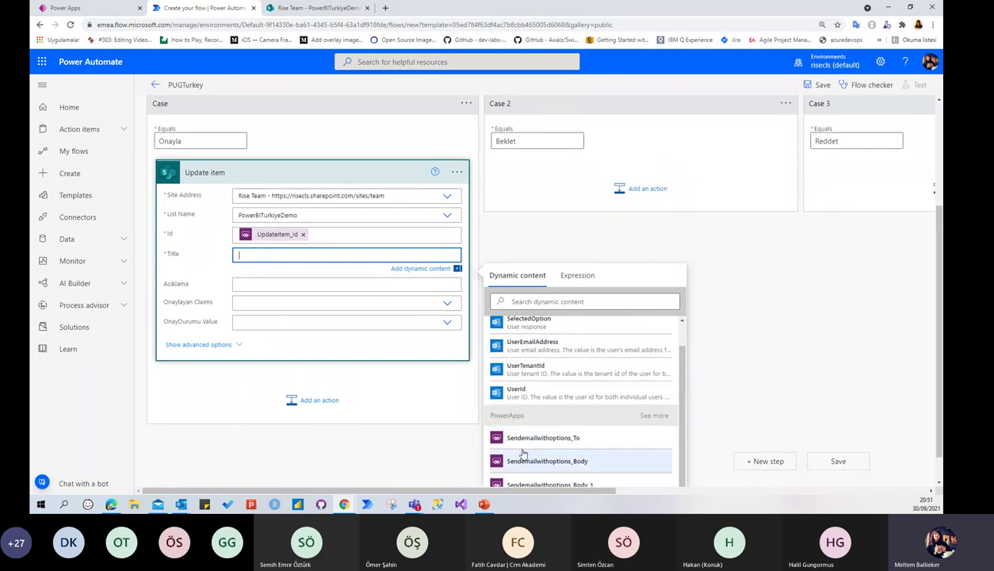
pyautogui.scroll(2, 398, 426)
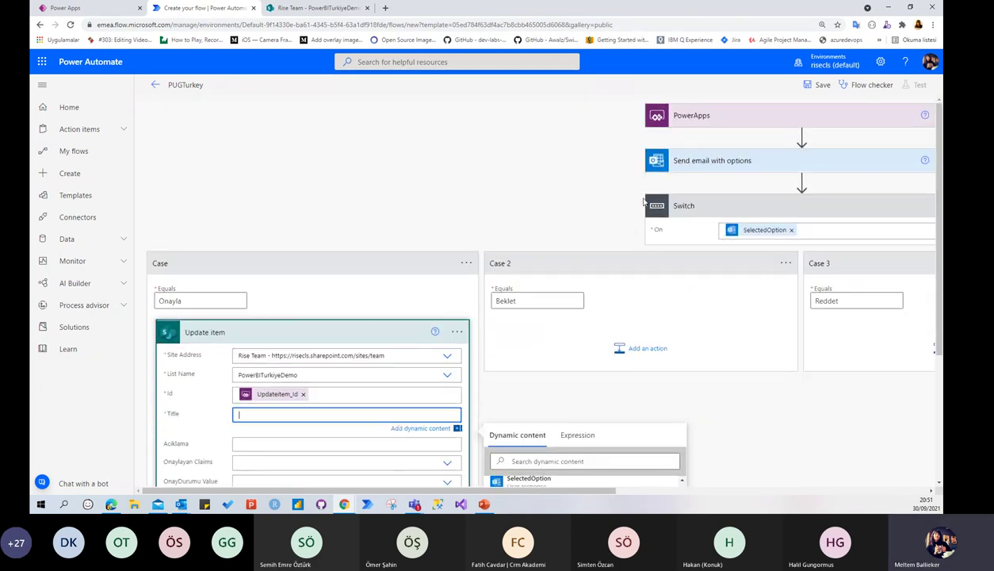
pyautogui.click(682, 159)
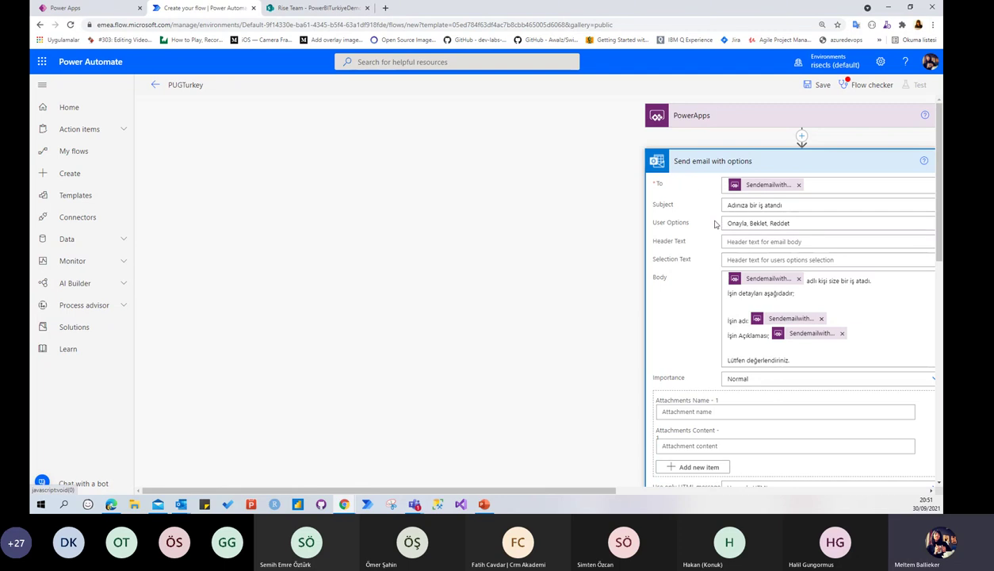
pyautogui.scroll(-1, 703, 295)
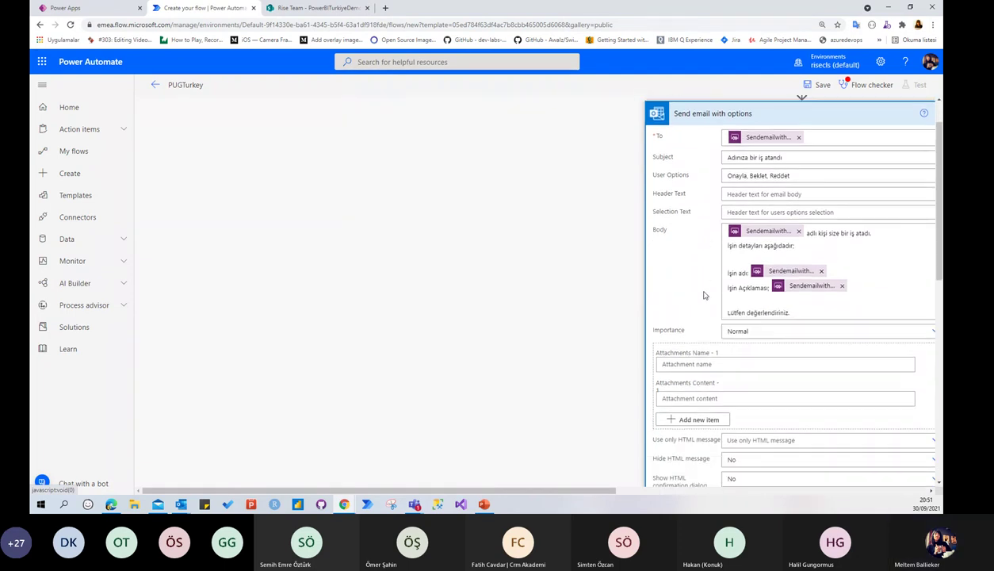
pyautogui.scroll(-3, 704, 244)
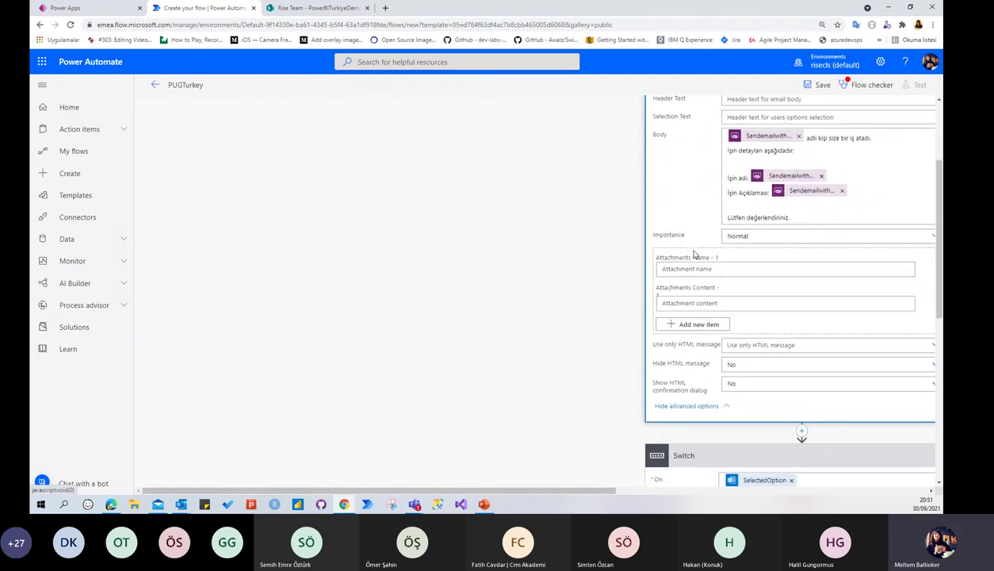
pyautogui.scroll(-7, 693, 254)
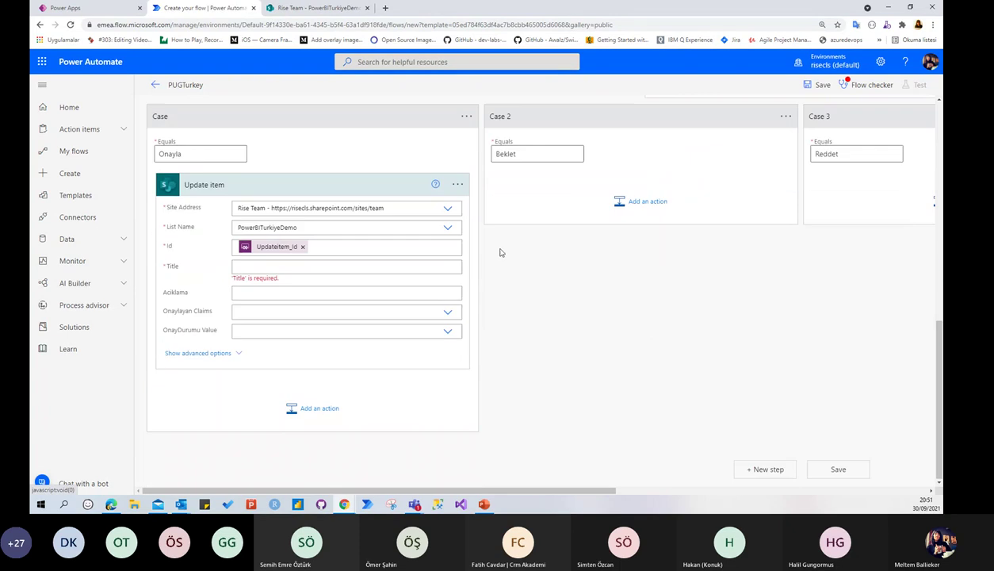
pyautogui.click(285, 265)
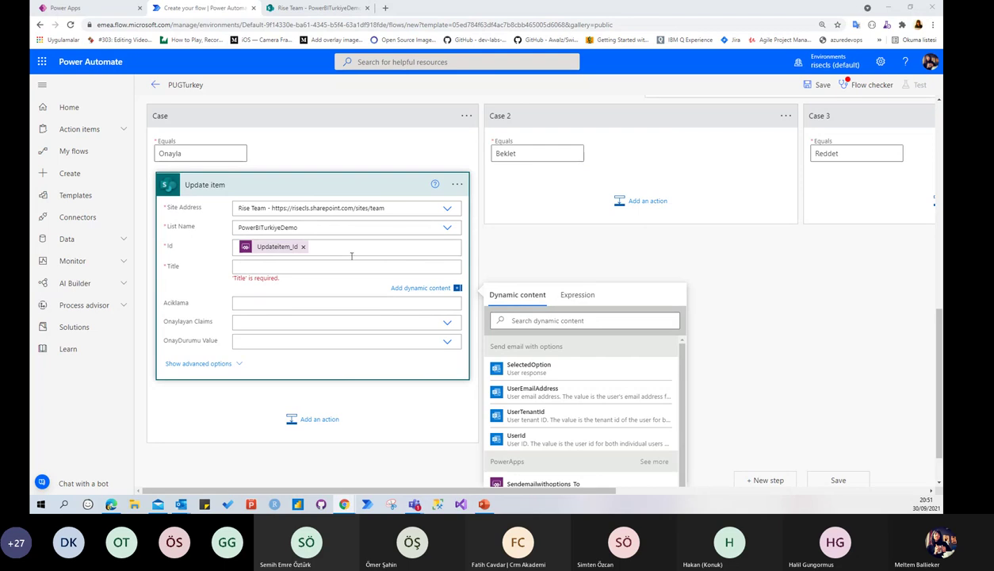
pyautogui.scroll(10, 605, 306)
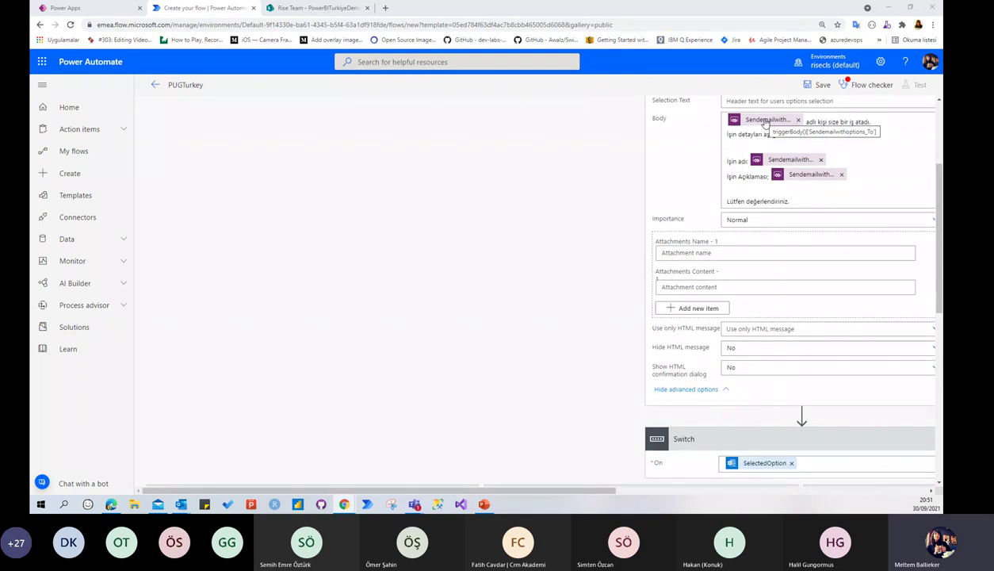
pyautogui.click(104, 8)
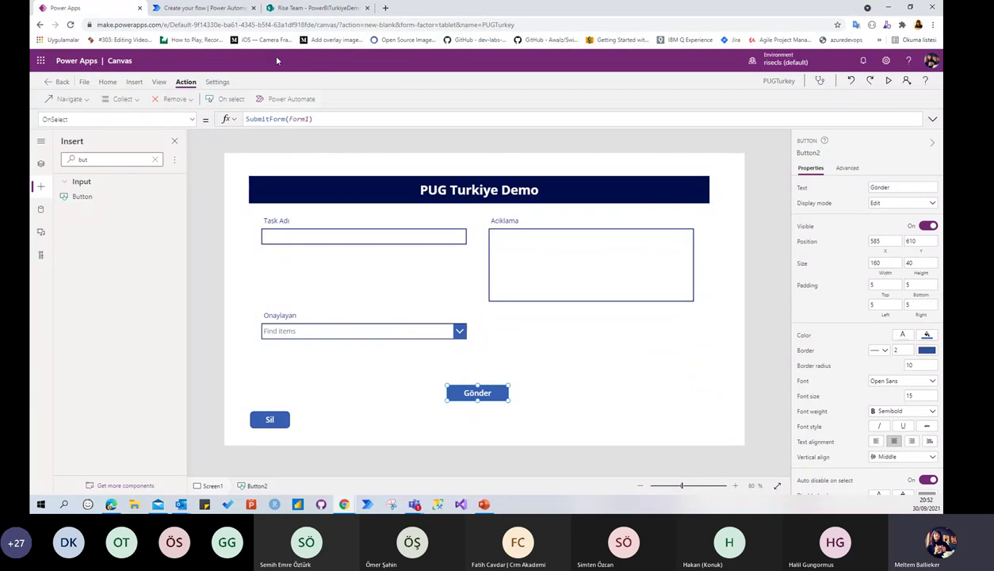
pyautogui.click(202, 8)
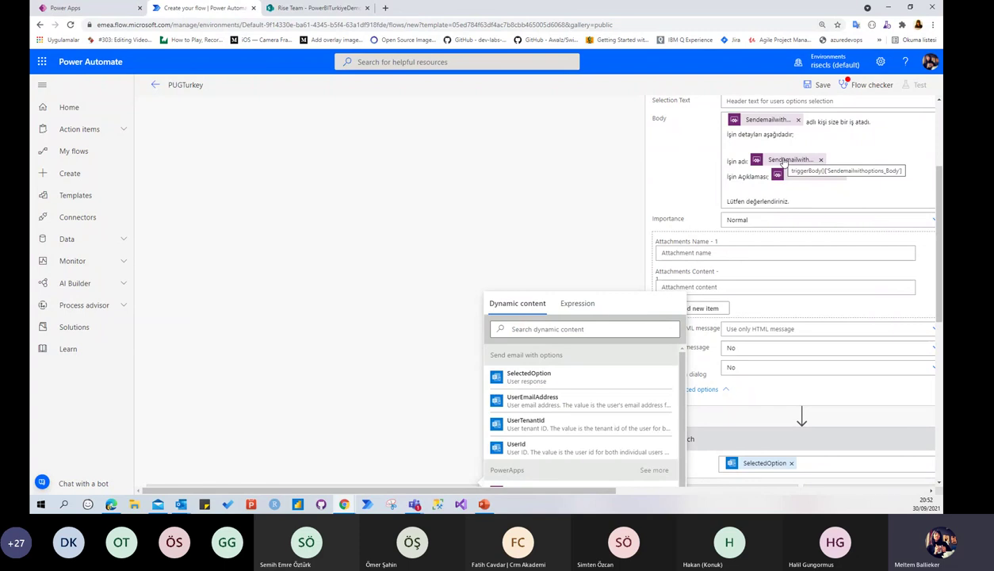
pyautogui.scroll(-5, 344, 284)
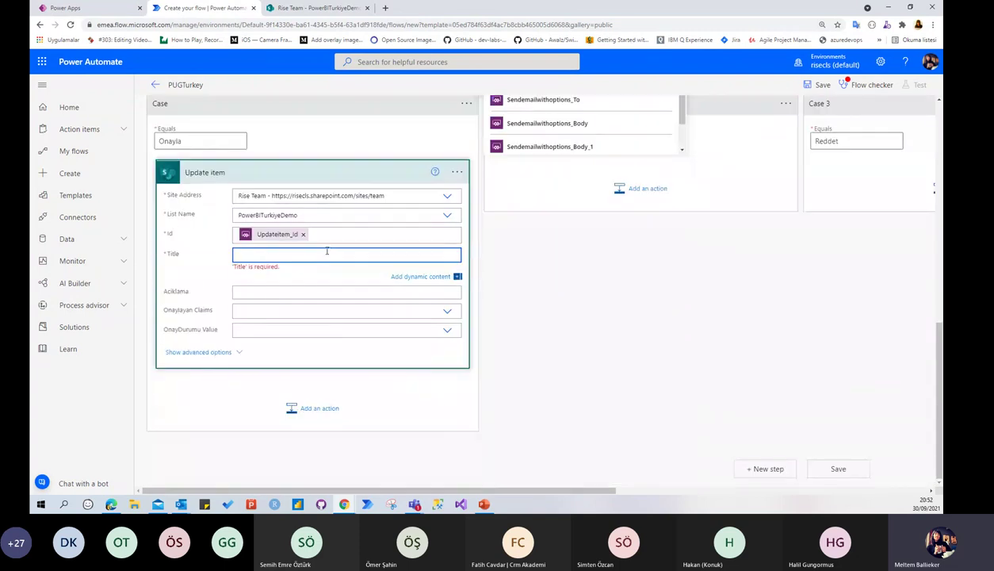
# Step: Set the Title of the Onayla case's Update item action to the PowerApps value Sendemailwithoptions_Body
pyautogui.click(327, 251)
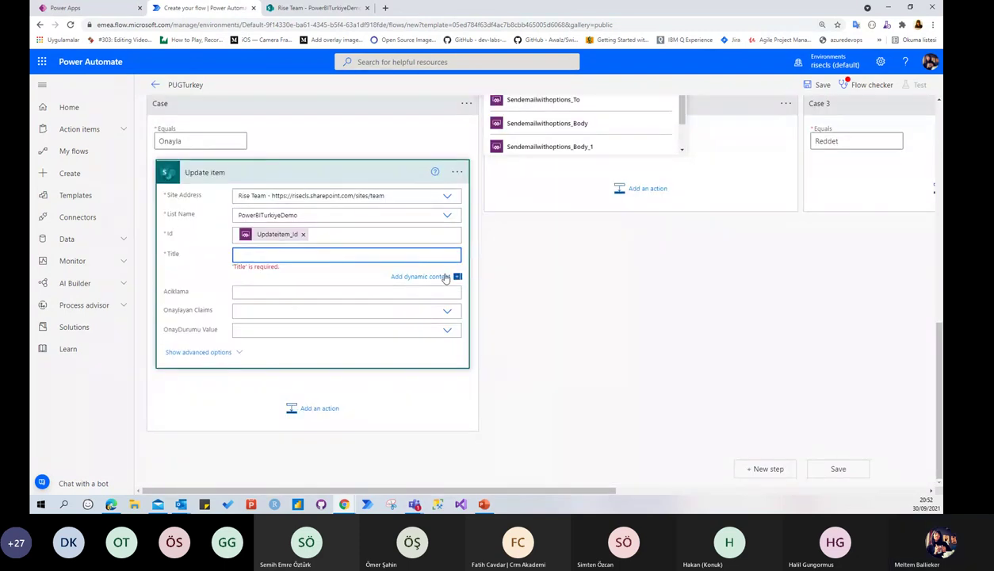
pyautogui.click(239, 253)
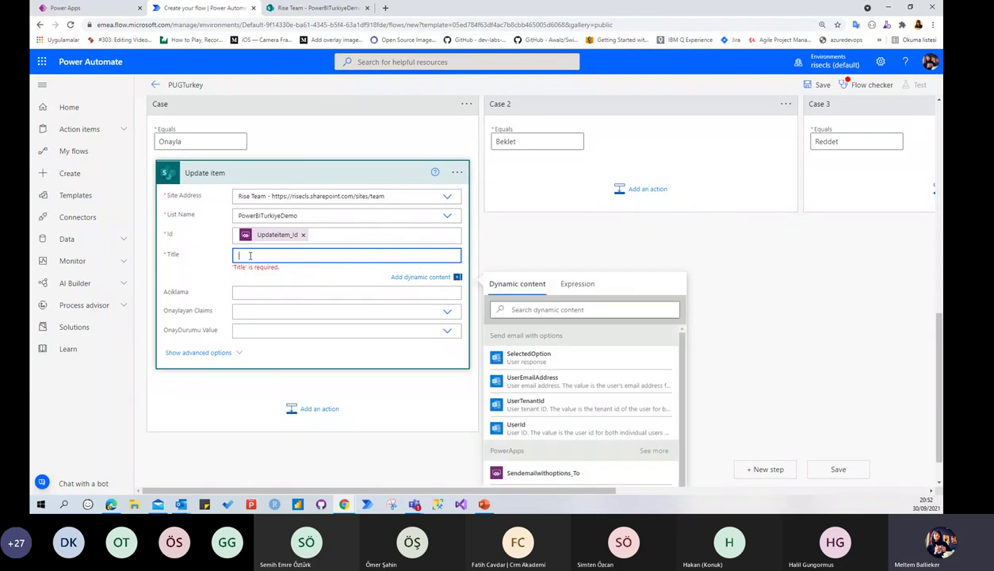
pyautogui.scroll(-1, 595, 428)
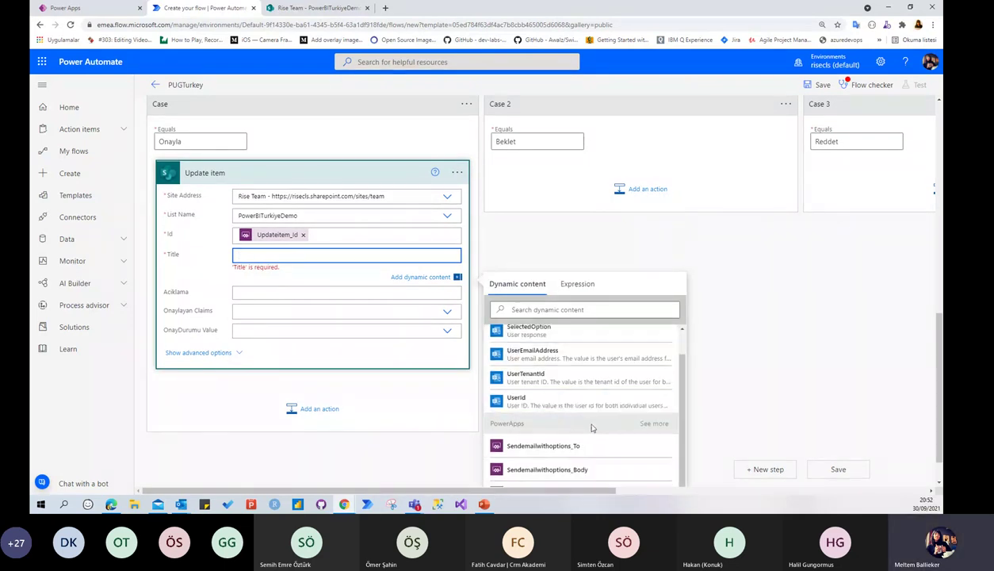
pyautogui.click(577, 471)
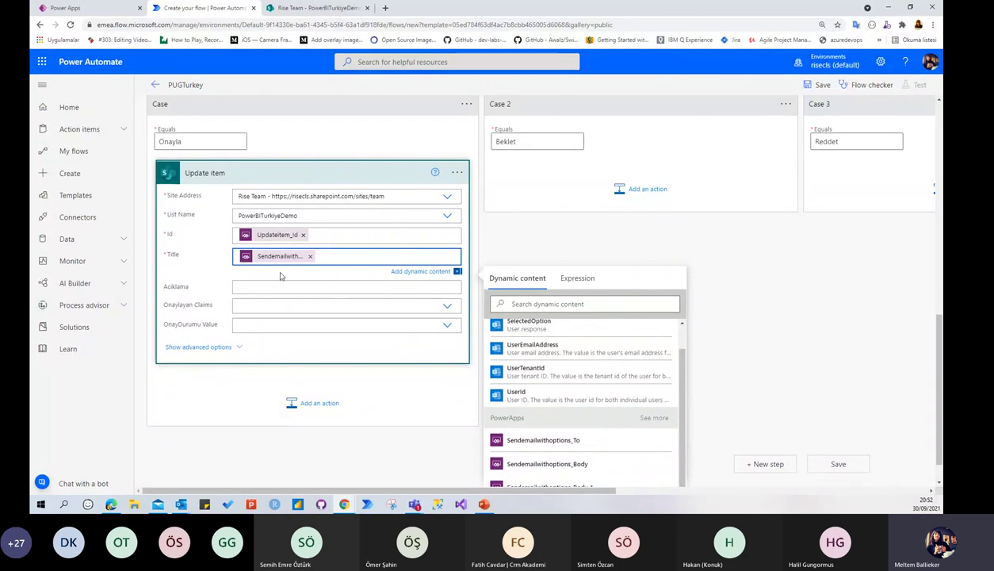
pyautogui.click(537, 262)
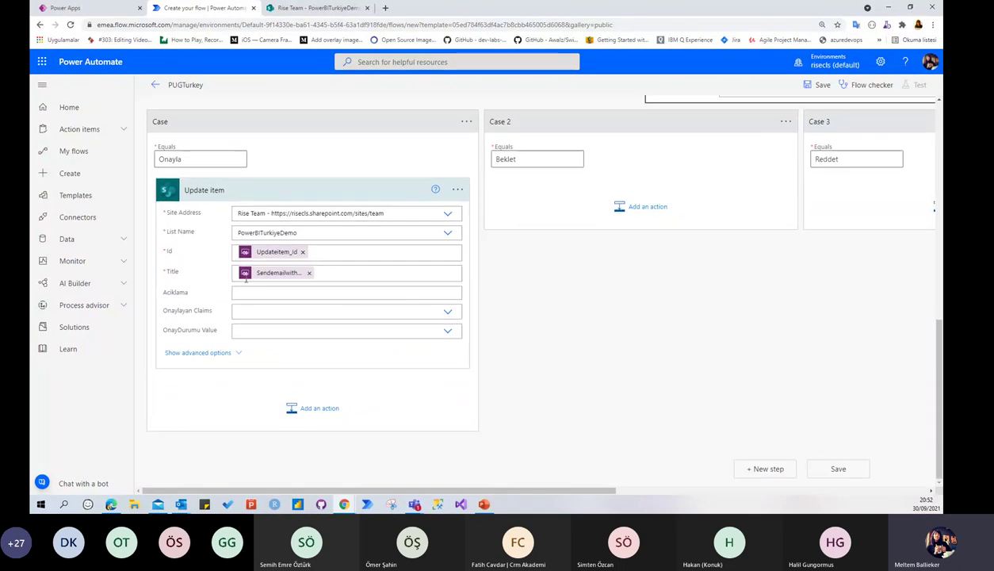
pyautogui.scroll(5, 450, 291)
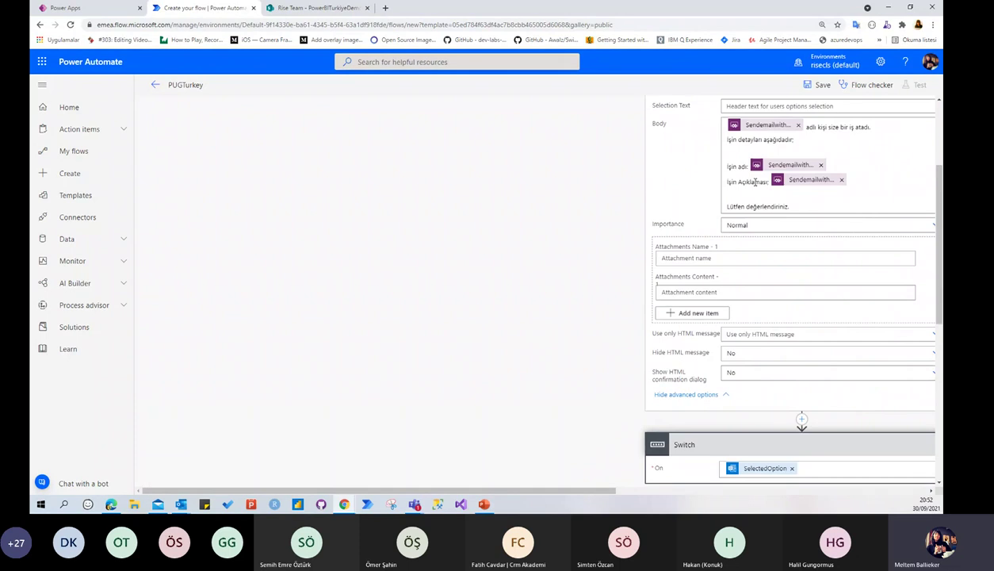
pyautogui.scroll(-5, 428, 302)
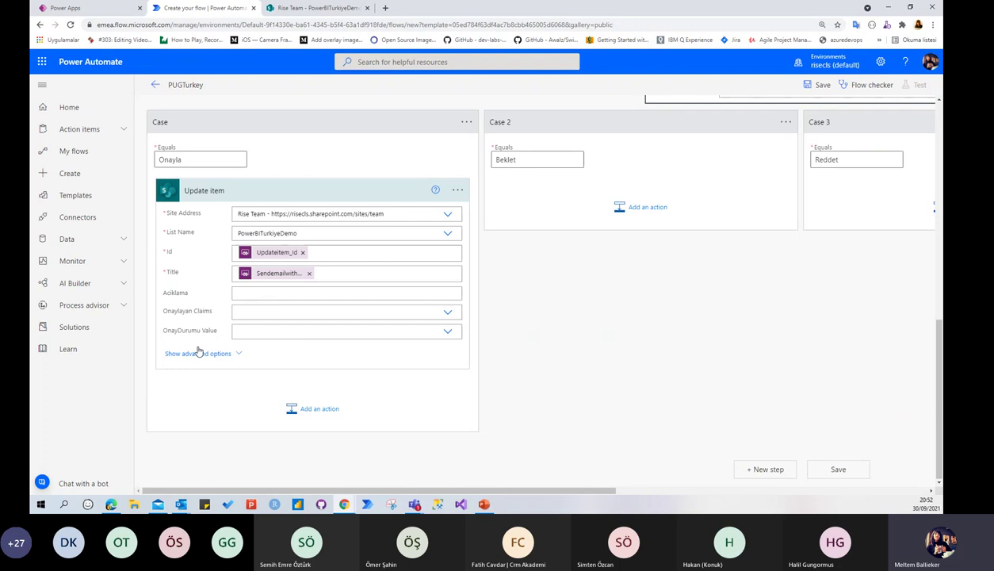
# Step: Set the OnayDurumu Value of the Onayla case's Update item action to Onaylandı
pyautogui.click(446, 332)
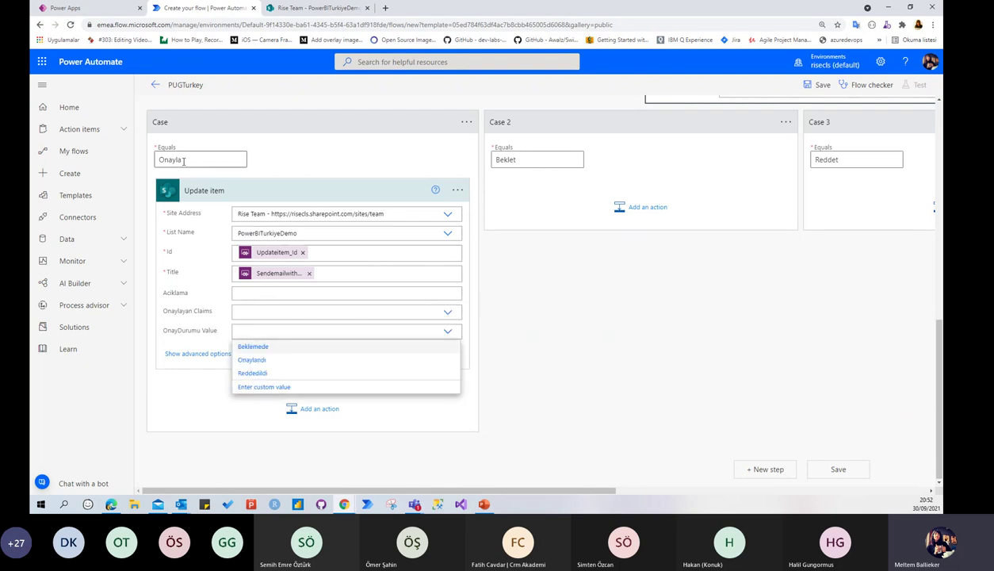
pyautogui.click(313, 8)
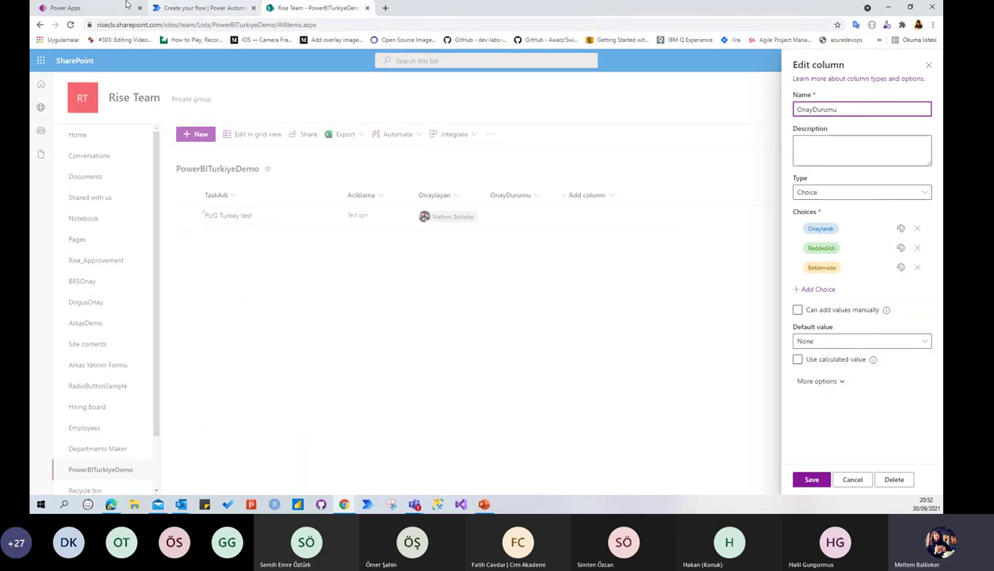
pyautogui.click(68, 8)
pyautogui.click(181, 8)
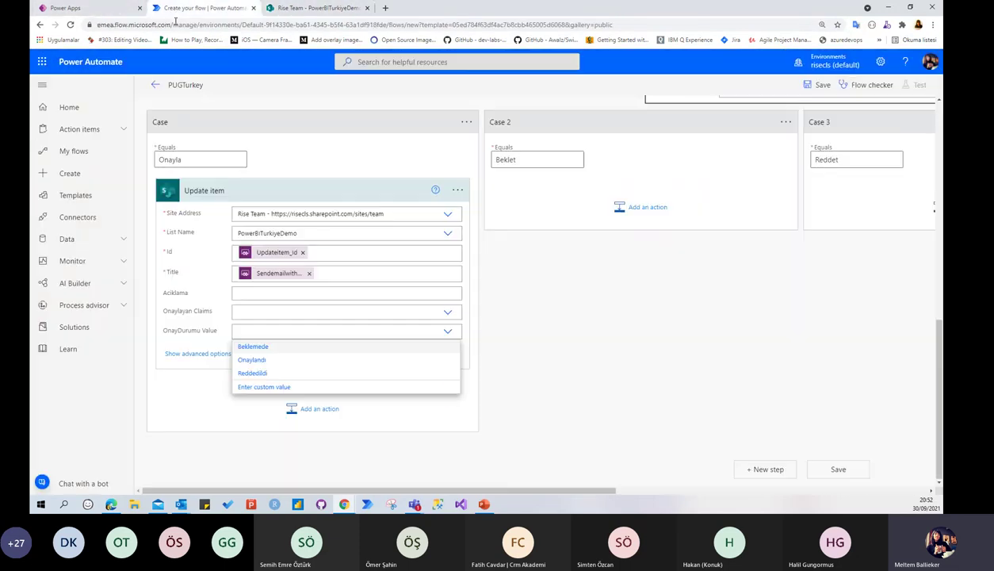
pyautogui.click(253, 359)
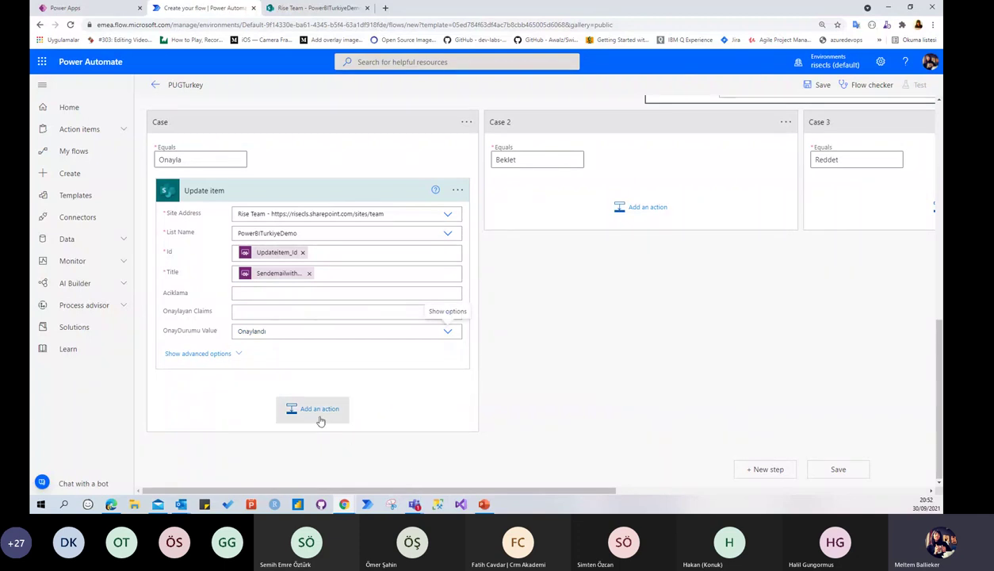
# Step: Search for "update" inside the Beklet case and add SharePoint's Update item action
pyautogui.click(625, 209)
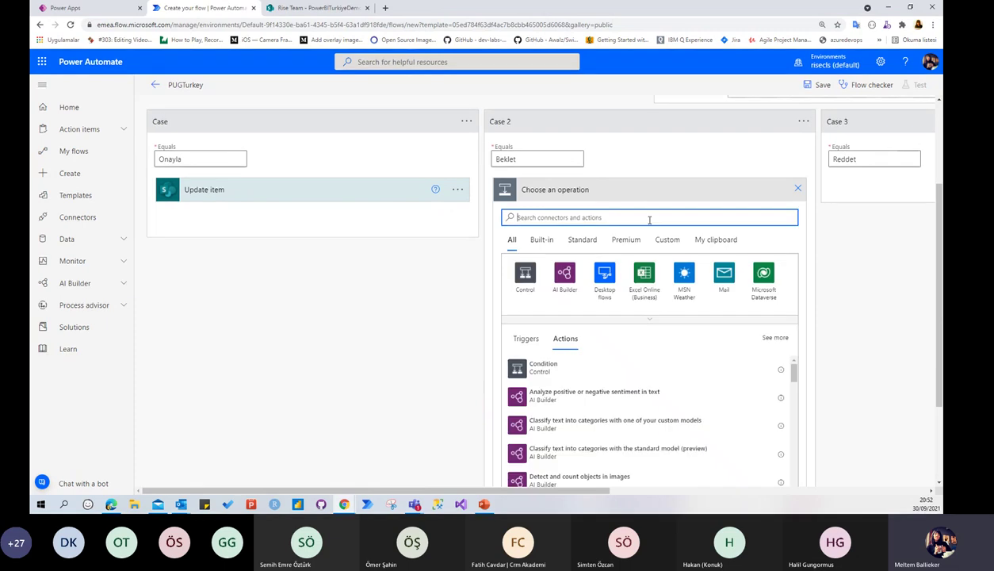
pyautogui.write('up')
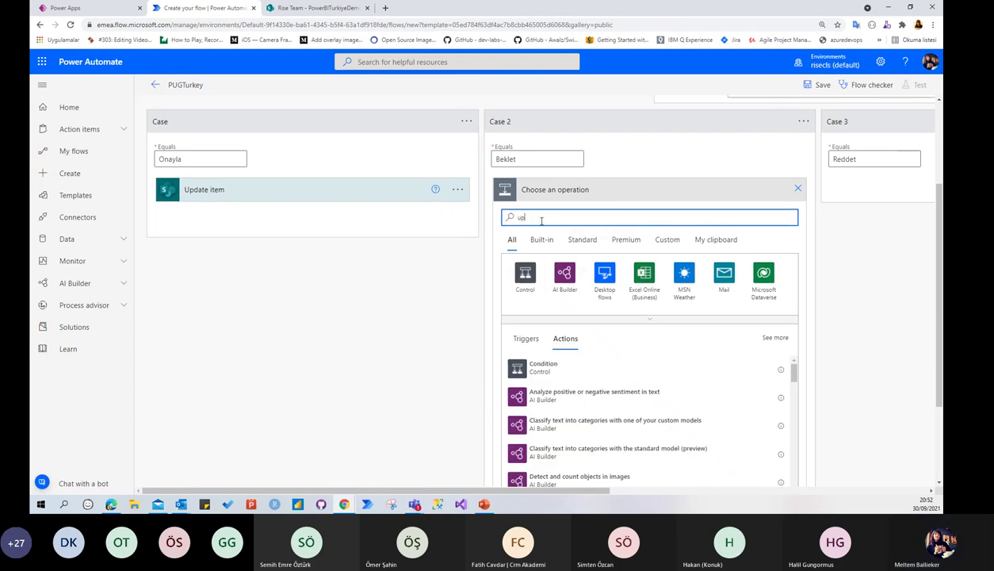
pyautogui.write('date')
pyautogui.scroll(-3, 554, 404)
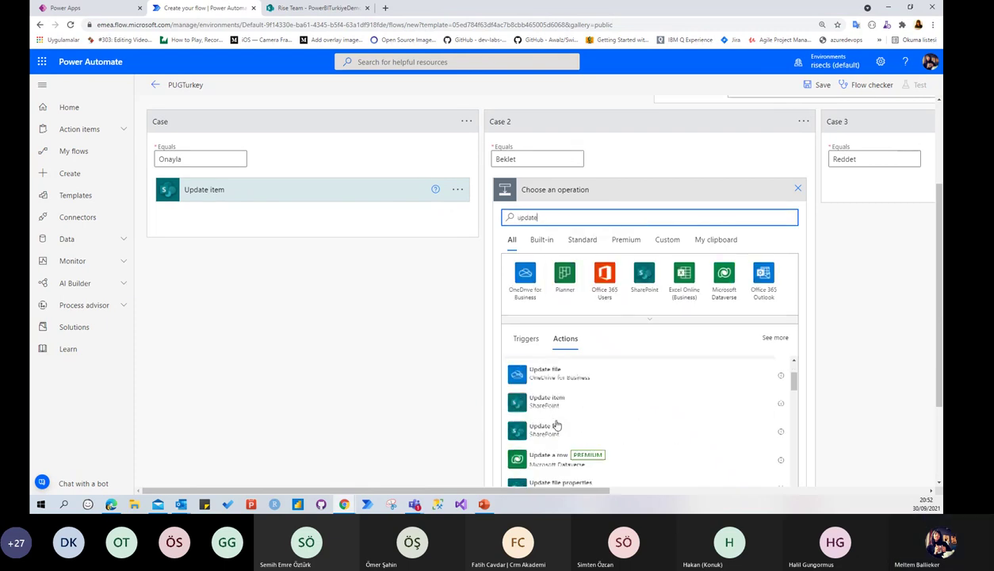
pyautogui.click(550, 388)
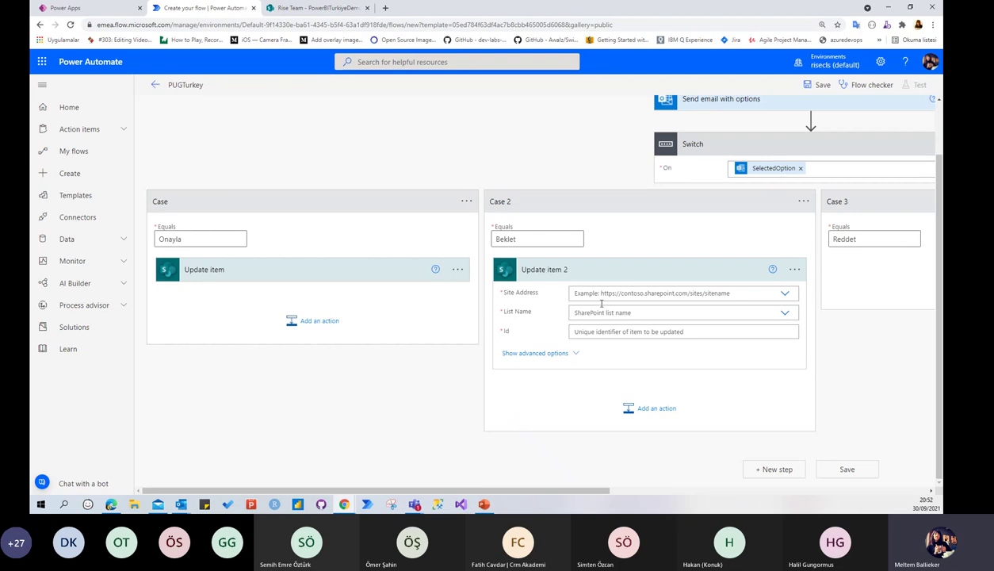
# Step: Point the Beklet case's Update item action to the Rise Team site and PowerBITurkiyeDemo list, with Updateitem_Id as its Id
pyautogui.click(788, 297)
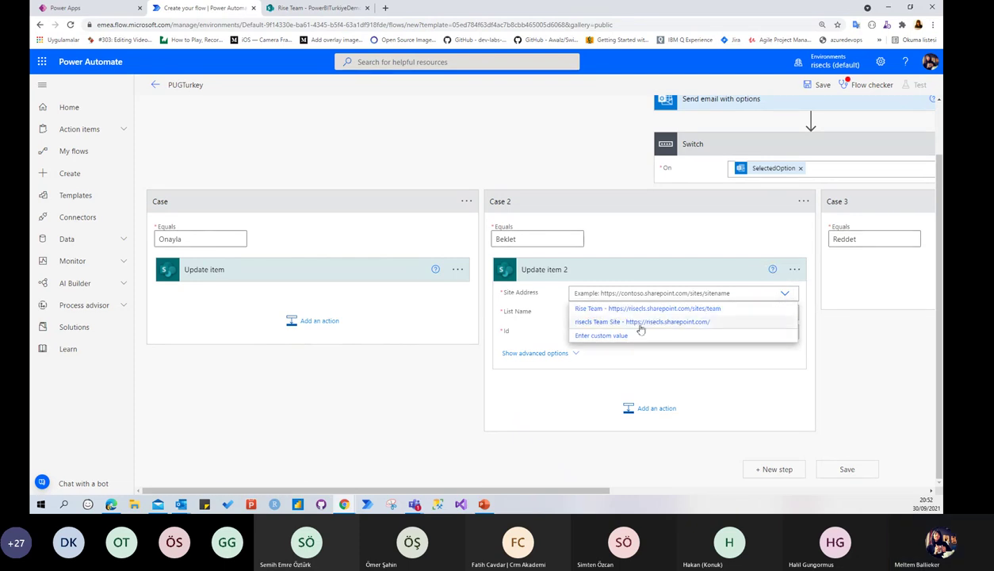
pyautogui.click(689, 306)
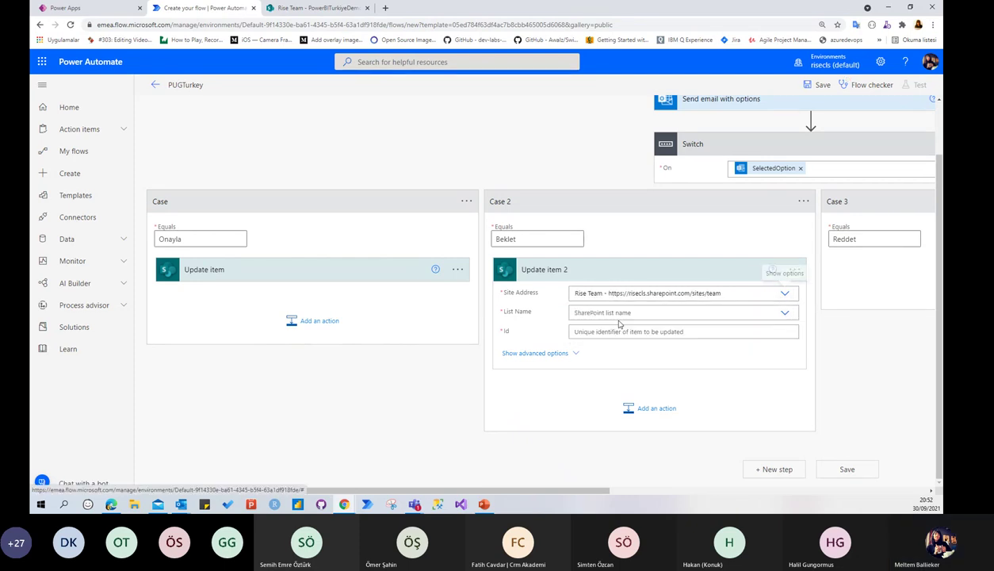
pyautogui.click(784, 312)
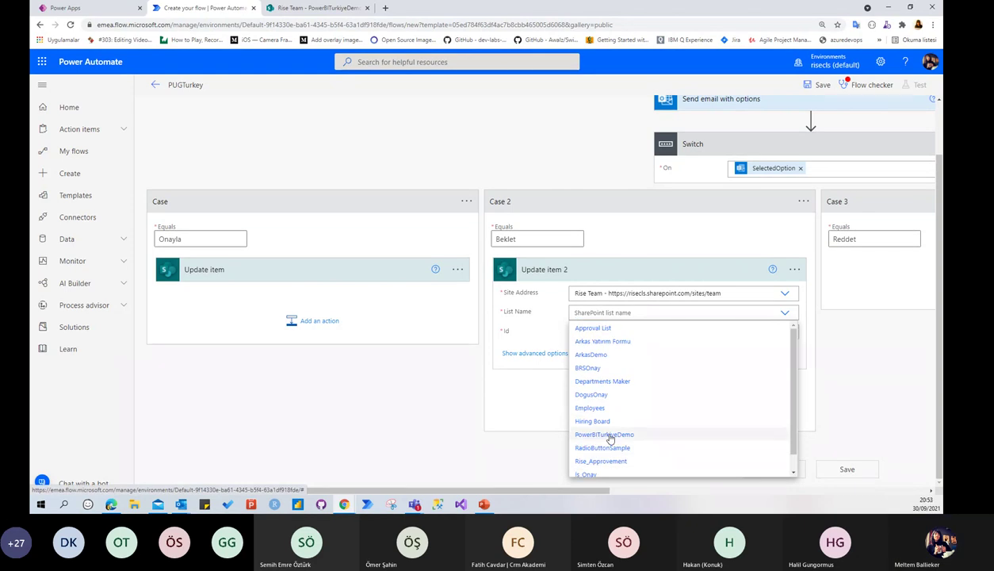
pyautogui.click(607, 434)
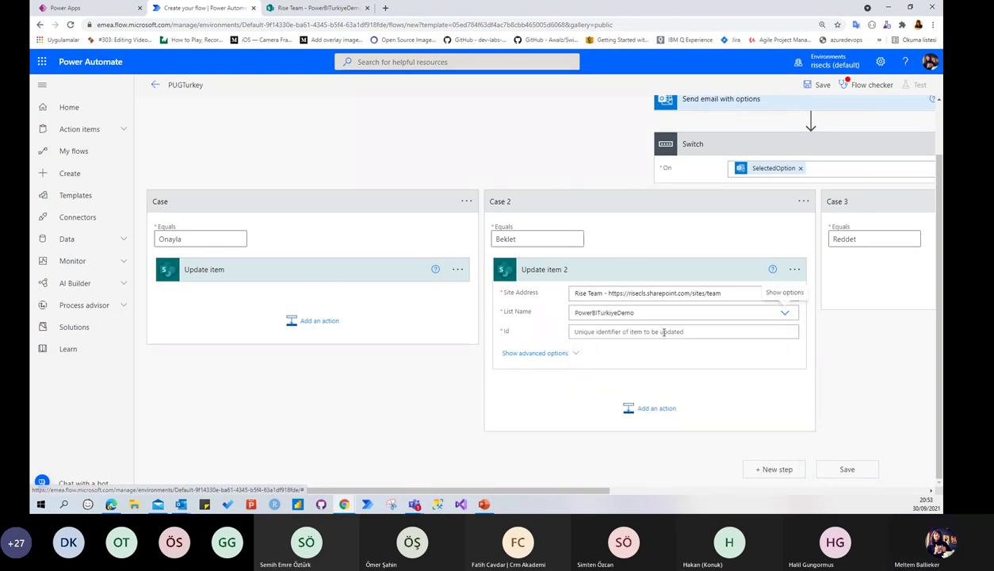
pyautogui.click(662, 332)
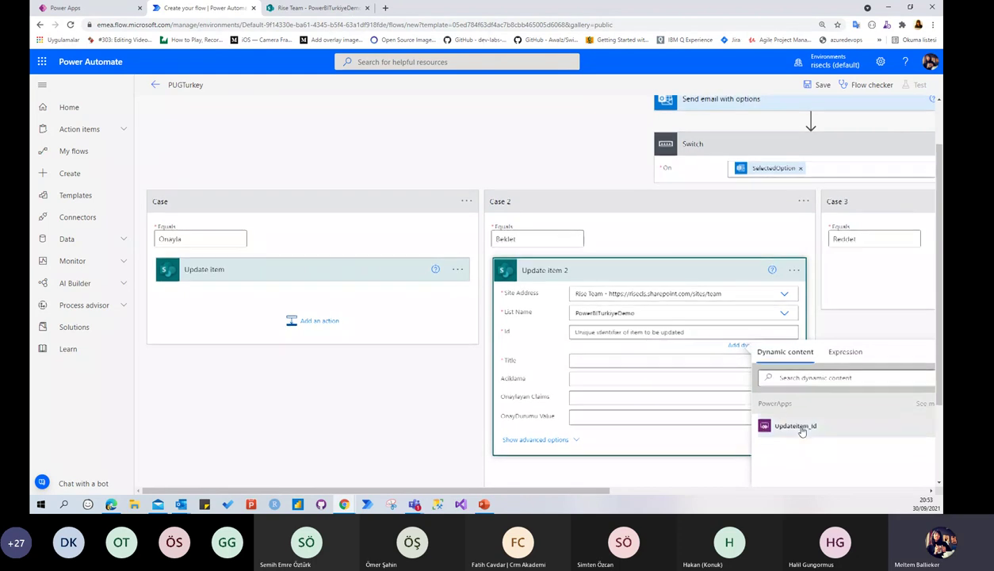
pyautogui.click(794, 425)
# Step: Set the Beklet case's update action Title to Sendemailwithoptions_Body and its OnayDurumu Value to Beklemede
pyautogui.press('Tab')
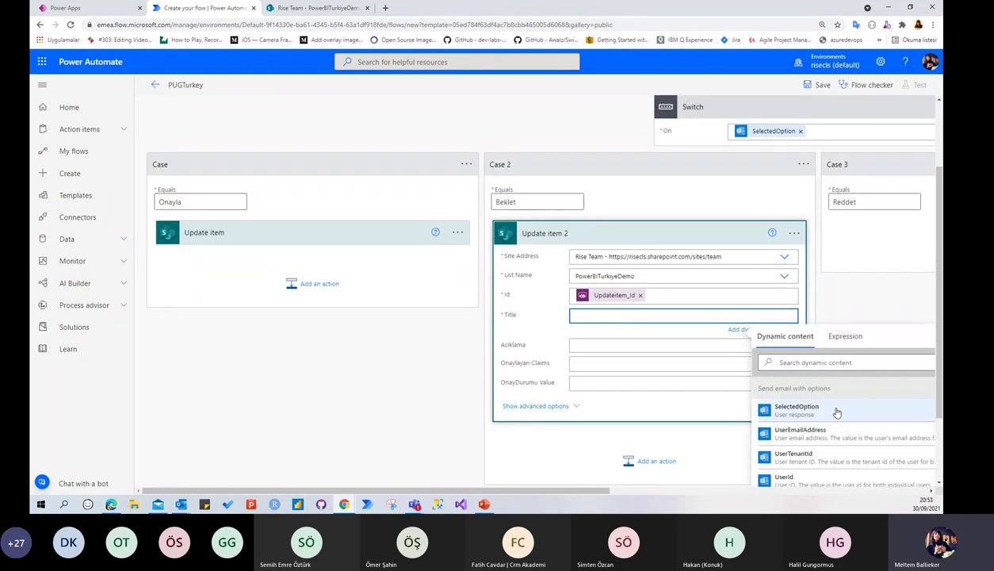
pyautogui.scroll(-2, 836, 412)
pyautogui.click(825, 430)
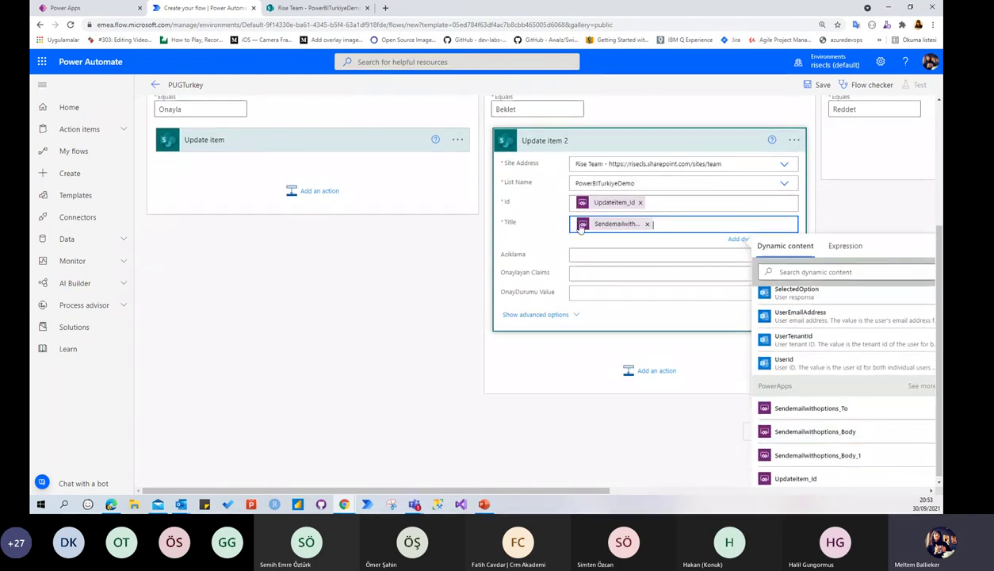
pyautogui.click(586, 294)
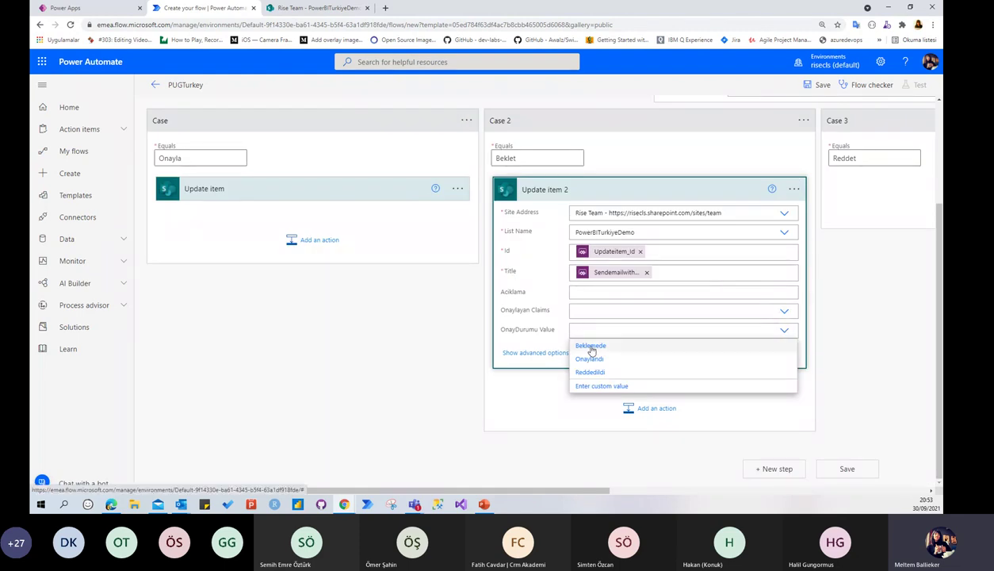
pyautogui.click(592, 348)
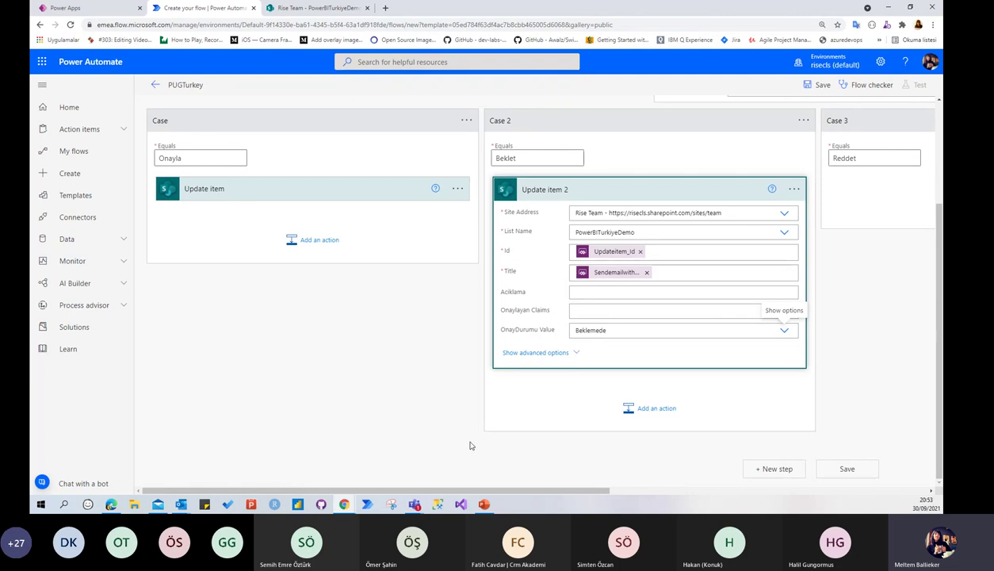
# Step: Search for "update" inside the Reddet case and add SharePoint's Update item action
pyautogui.moveTo(452, 491); pyautogui.dragTo(602, 491)
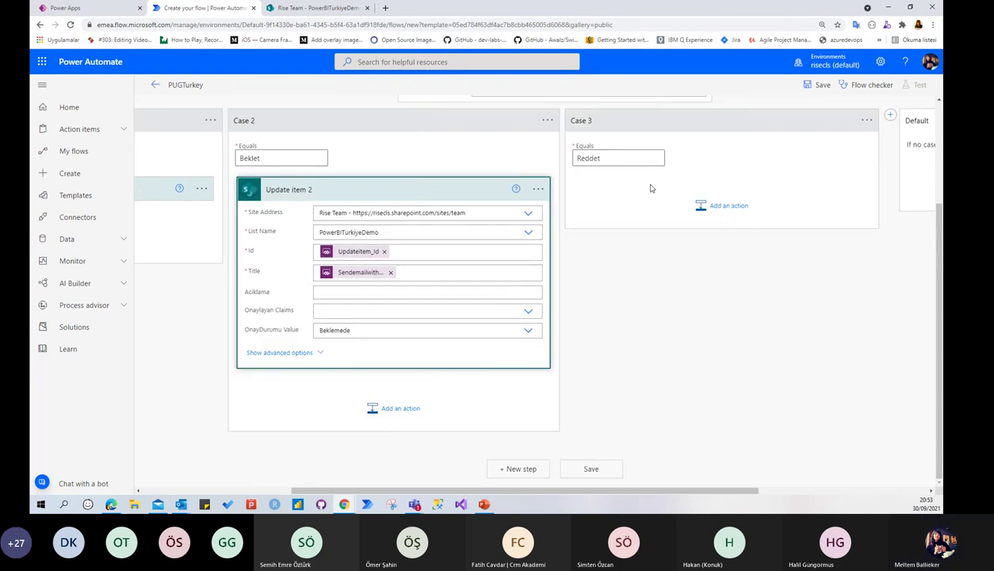
pyautogui.click(701, 206)
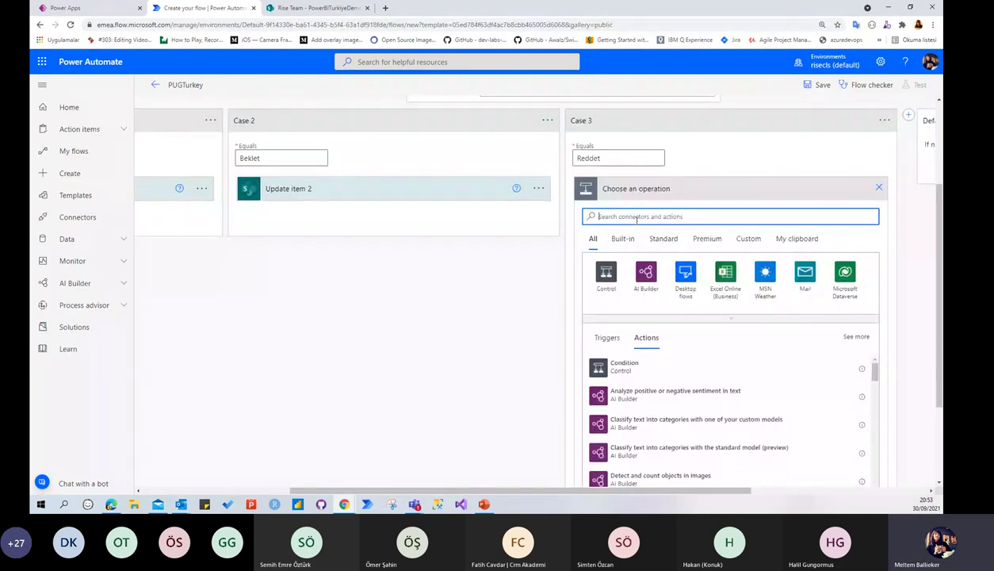
pyautogui.write('update')
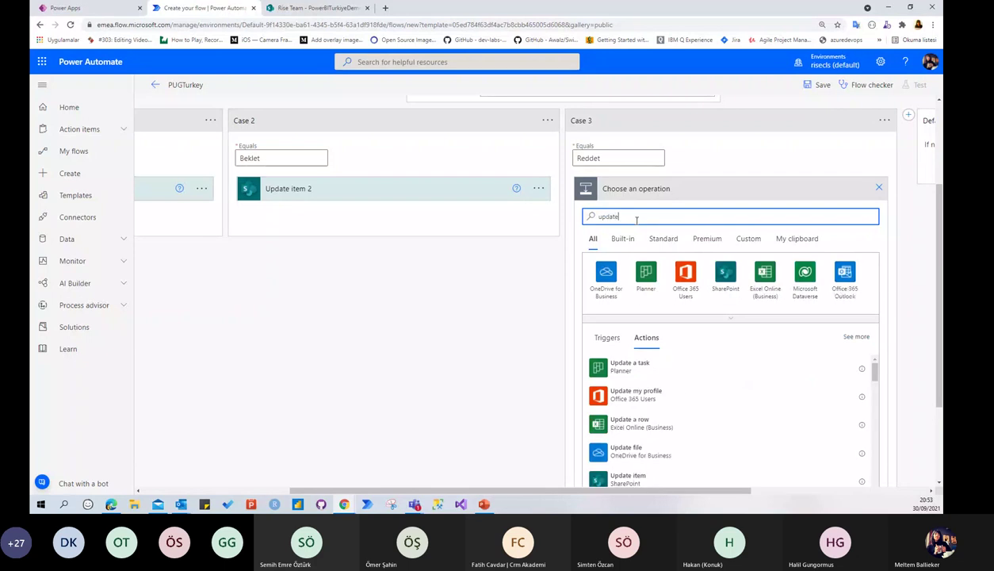
pyautogui.scroll(-1, 631, 419)
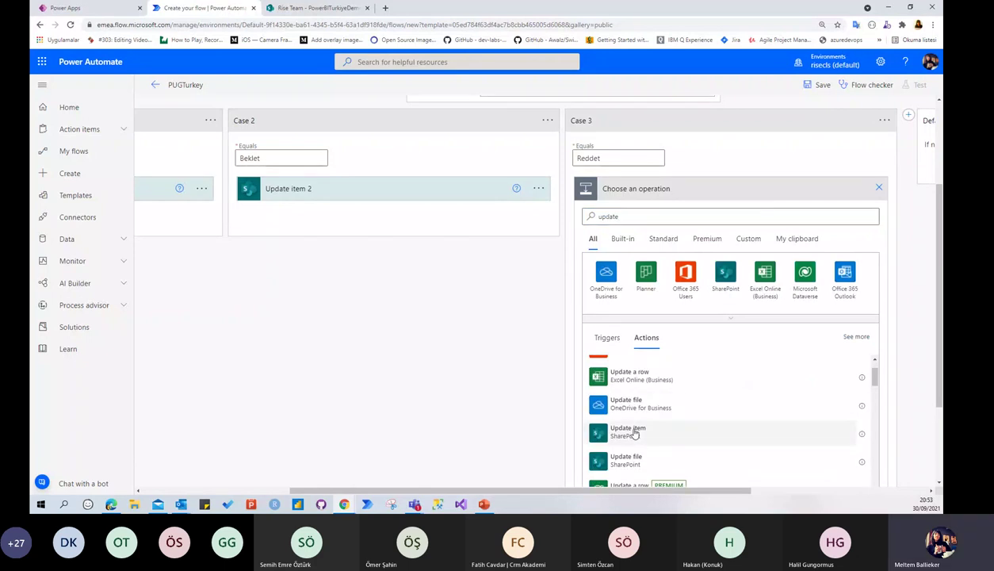
pyautogui.click(627, 429)
# Step: Point the Reddet case's Update item action to the Rise Team site and PowerBITurkiyeDemo list, with Updateitem_Id as its Id
pyautogui.click(865, 292)
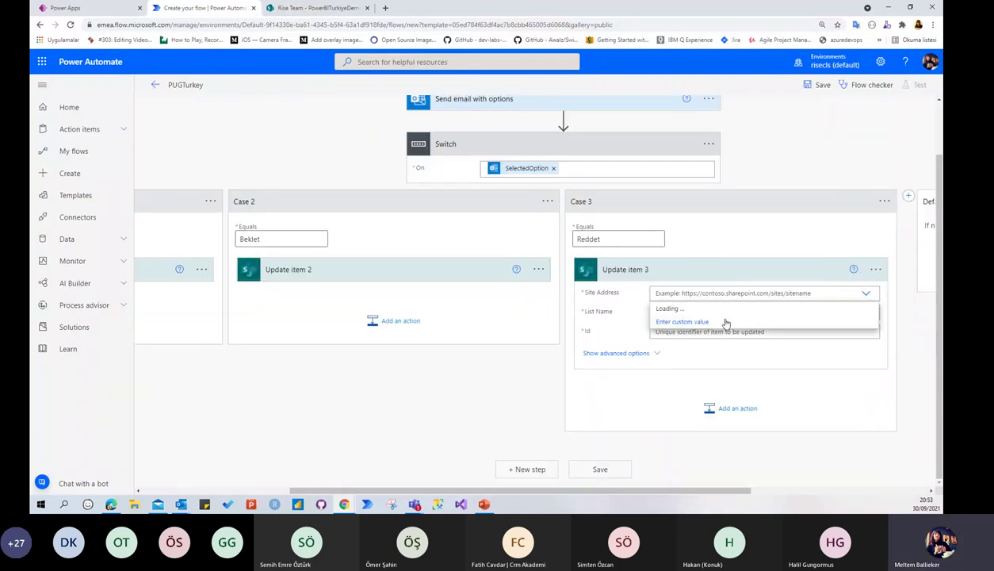
pyautogui.click(753, 308)
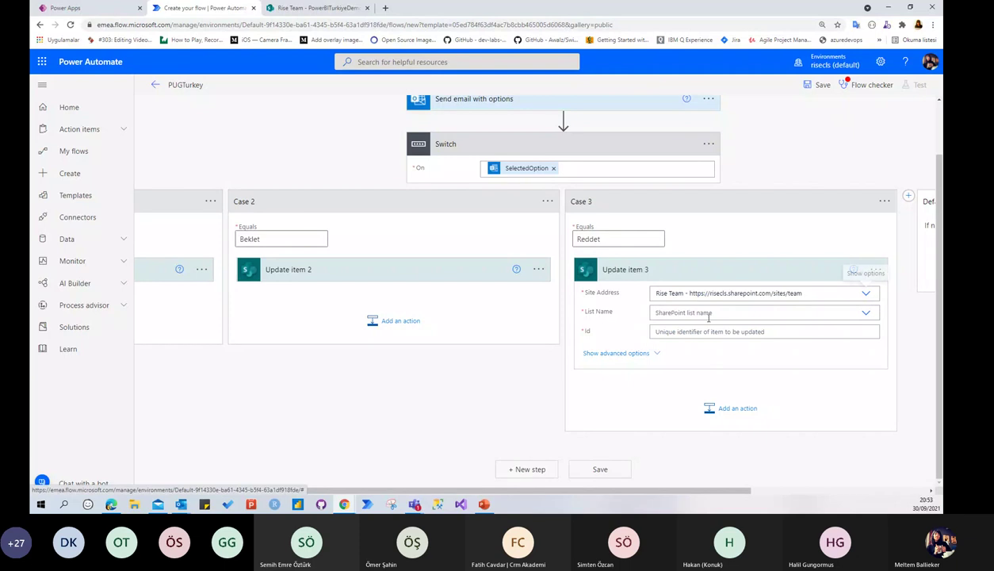
pyautogui.click(867, 315)
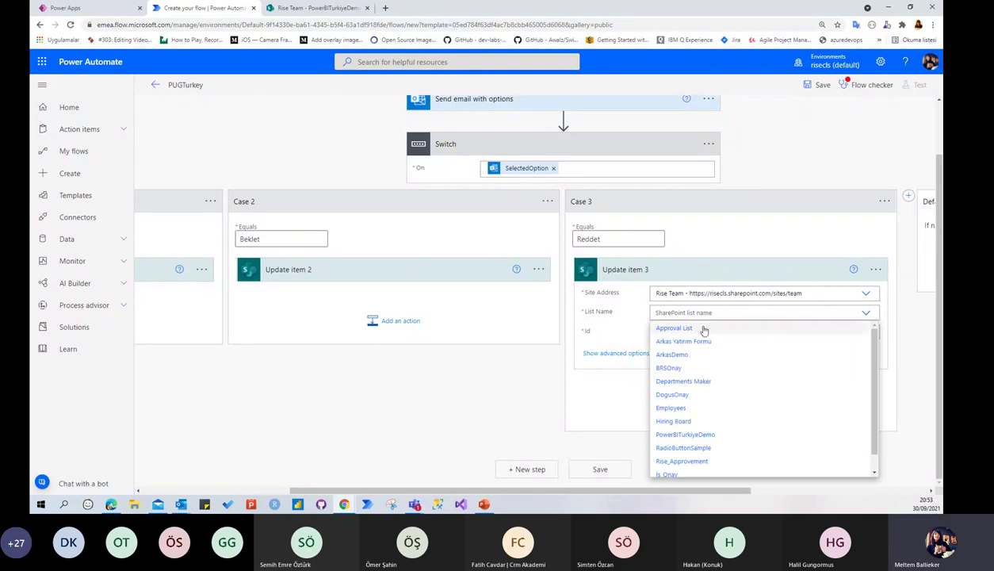
pyautogui.click(685, 434)
pyautogui.click(761, 332)
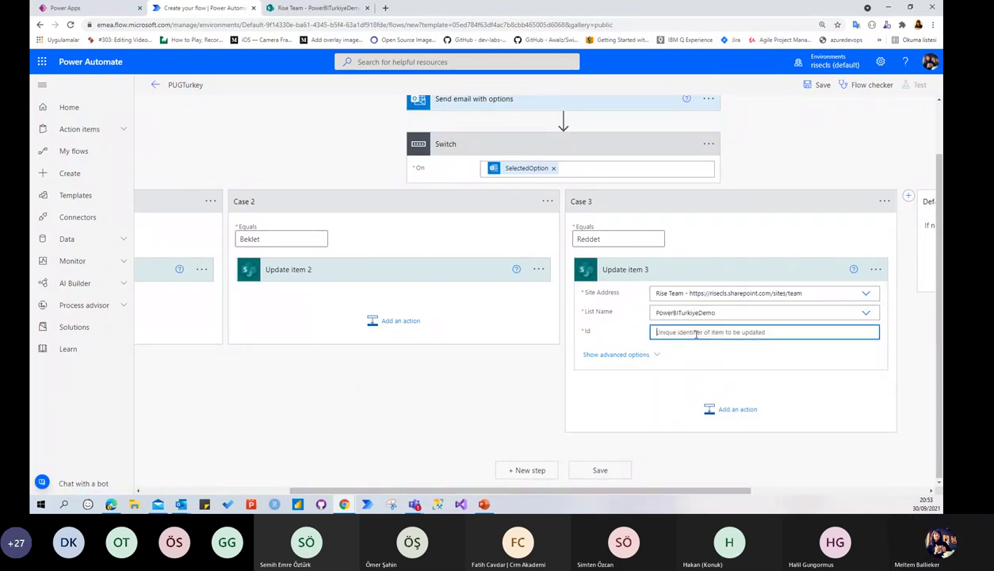
pyautogui.click(793, 425)
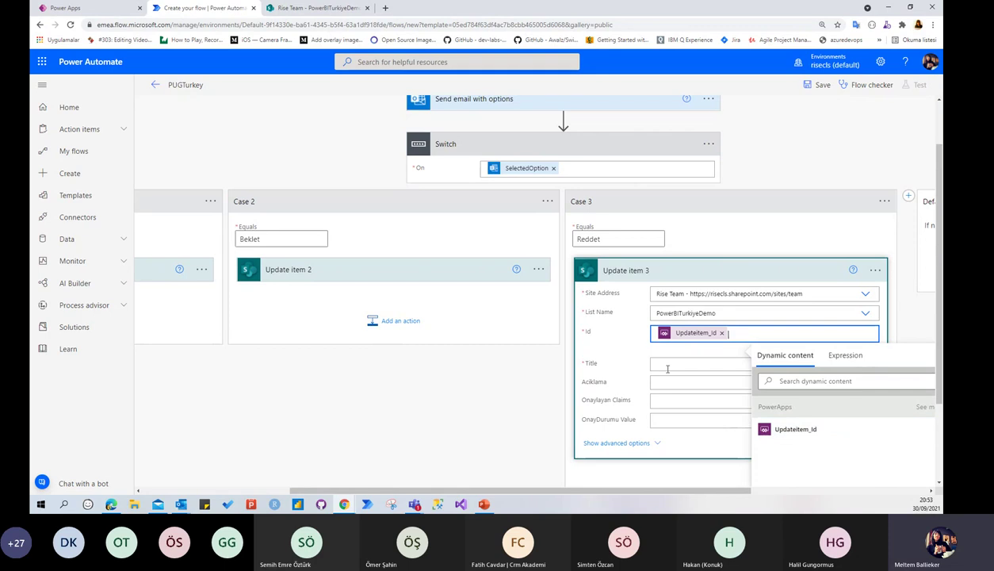
# Step: Fill the Reddet case's update action Title with the PowerApps Sendemailwithoptions value and set its OnayDurumu Value to Reddedildi
pyautogui.click(714, 360)
pyautogui.scroll(-2, 809, 414)
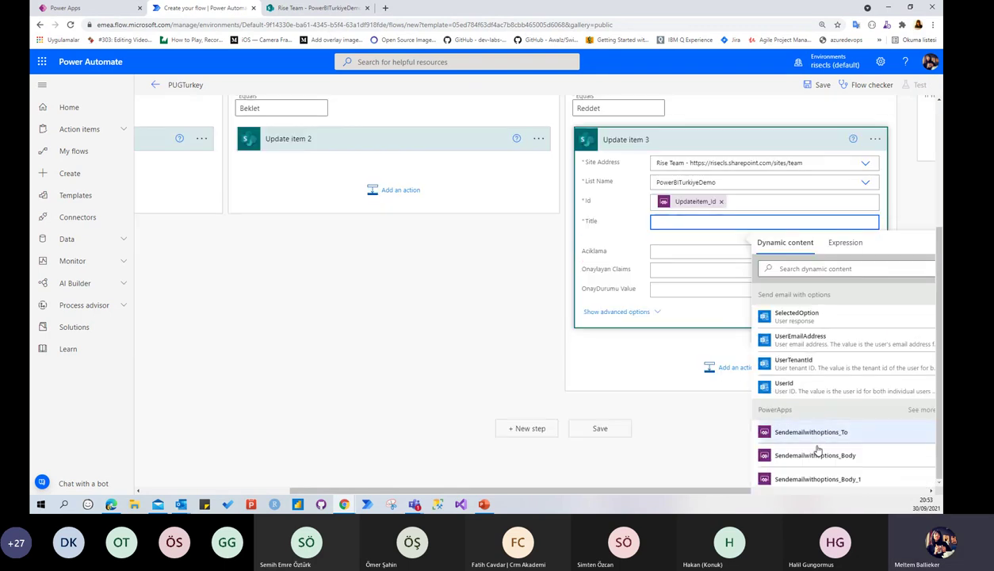
pyautogui.click(800, 435)
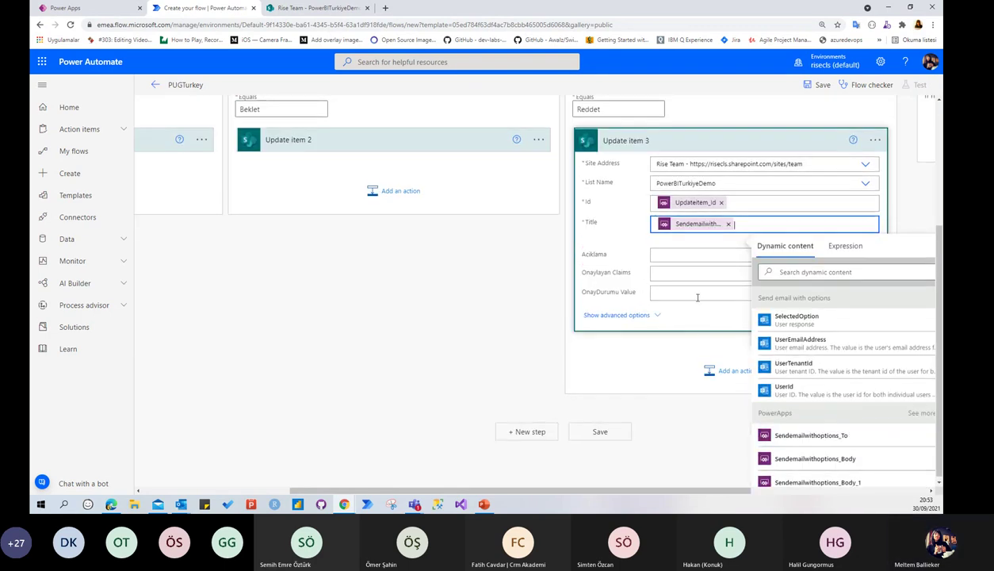
pyautogui.click(695, 292)
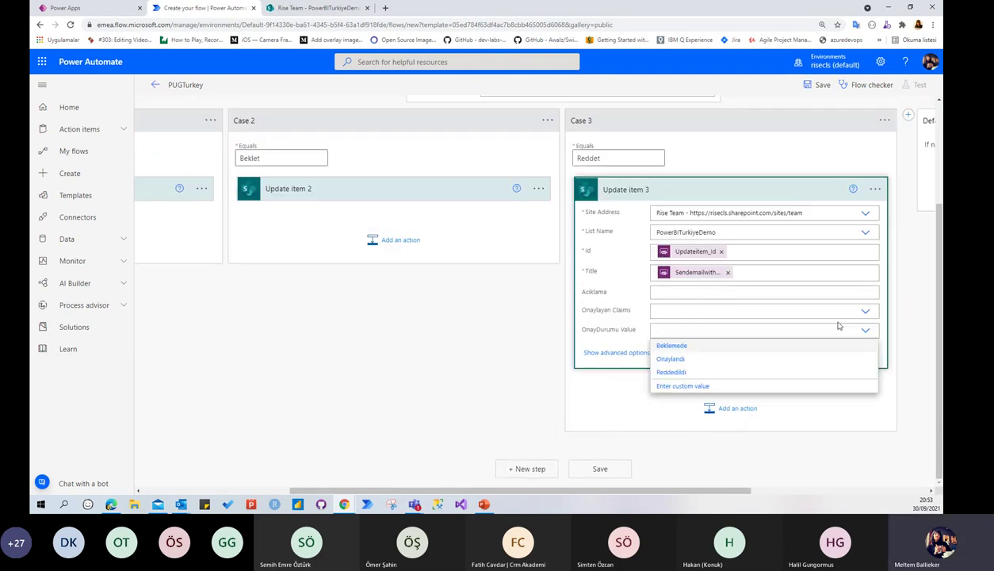
pyautogui.click(671, 372)
# Step: Save the PUGTurkey flow and review the Send email with options settings and the case actions
pyautogui.scroll(2, 433, 367)
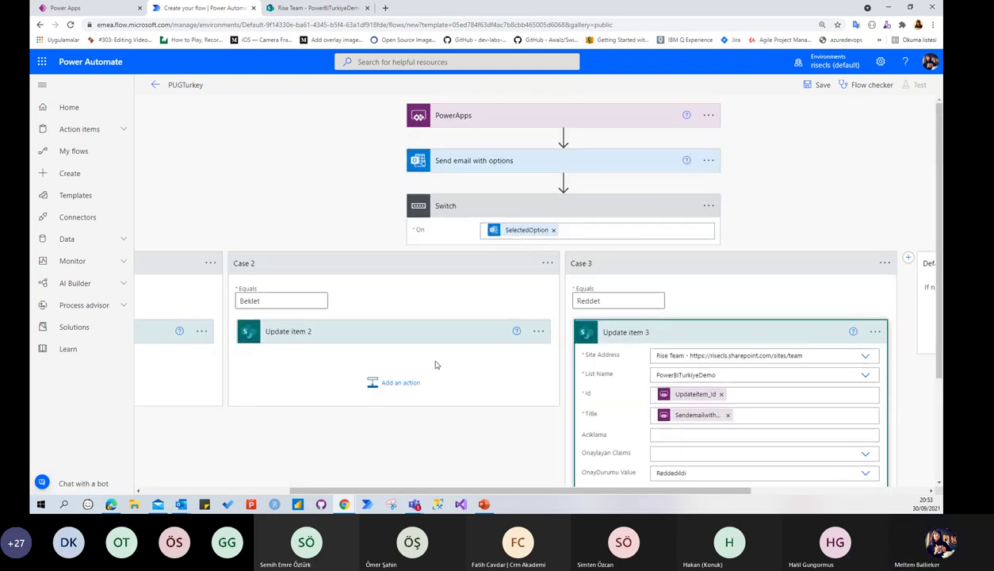
pyautogui.click(818, 85)
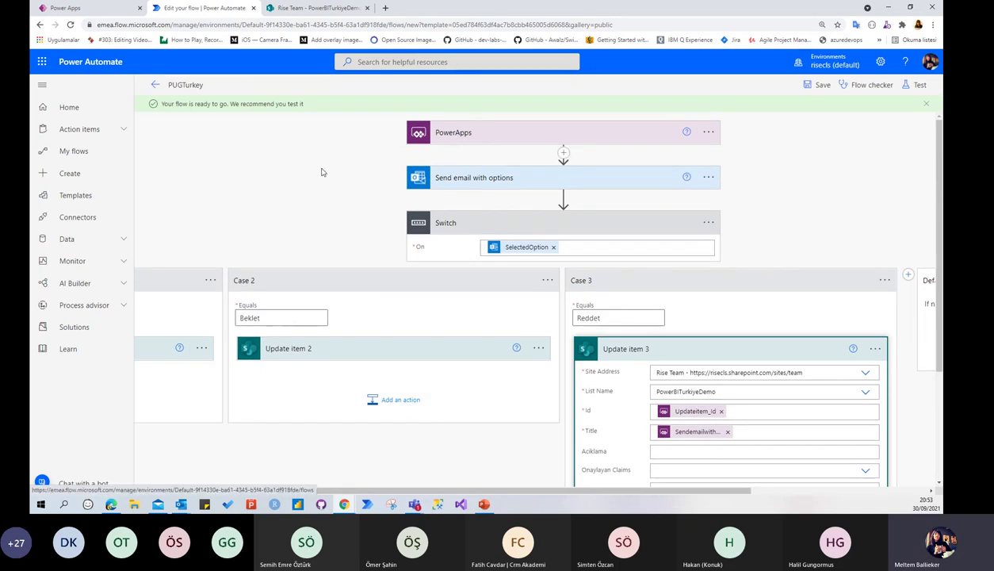
pyautogui.click(524, 178)
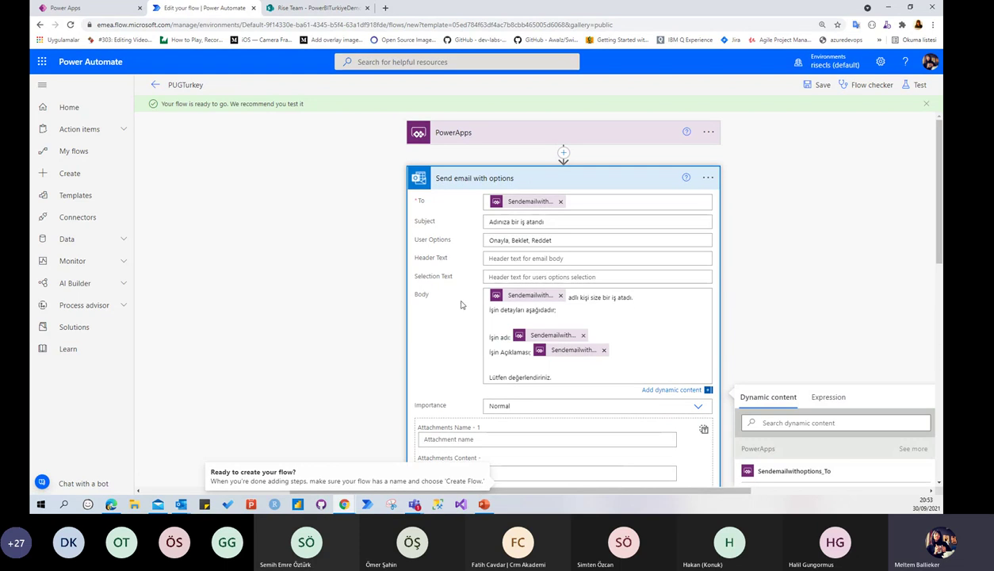
pyautogui.scroll(-10, 218, 225)
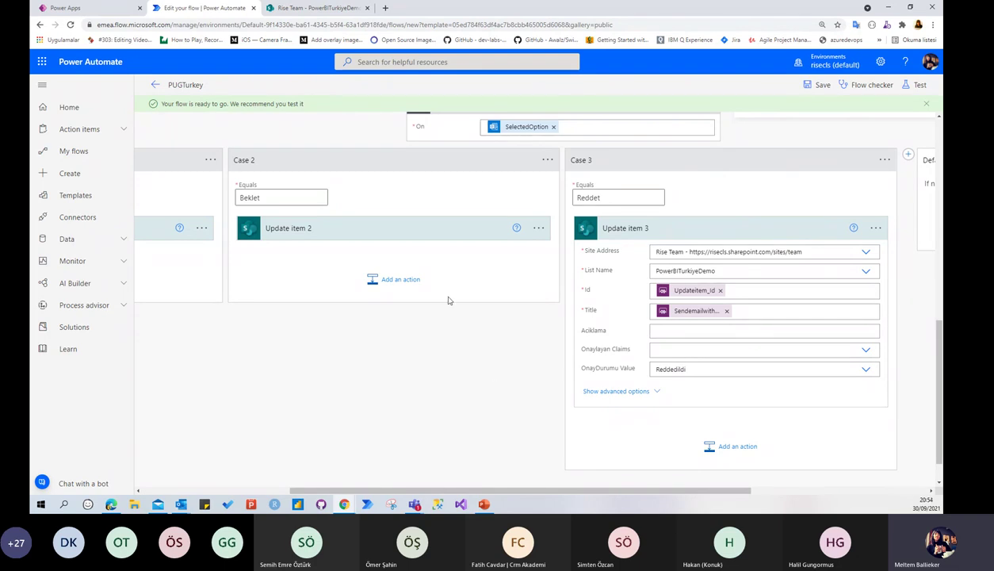
pyautogui.scroll(-1, 448, 301)
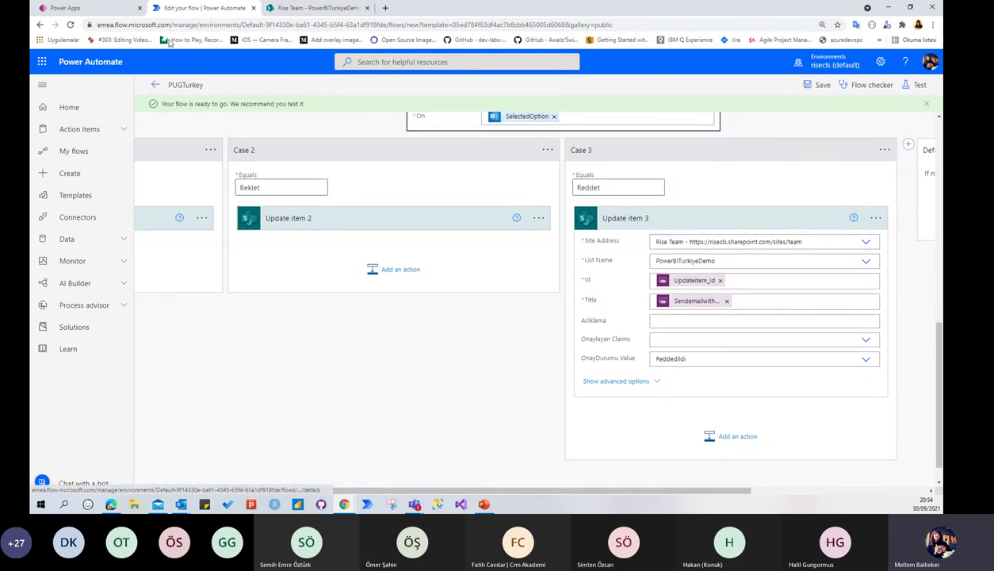
# Step: Switch to the Power Apps editor and attach the PUGTurkey flow to the Gönder button's OnSelect action
pyautogui.click(109, 12)
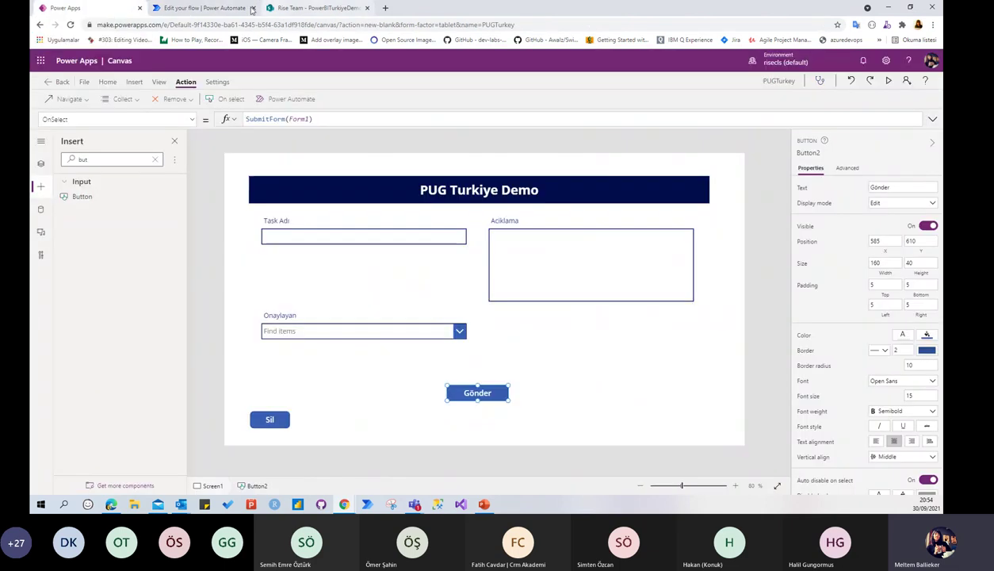
pyautogui.click(204, 8)
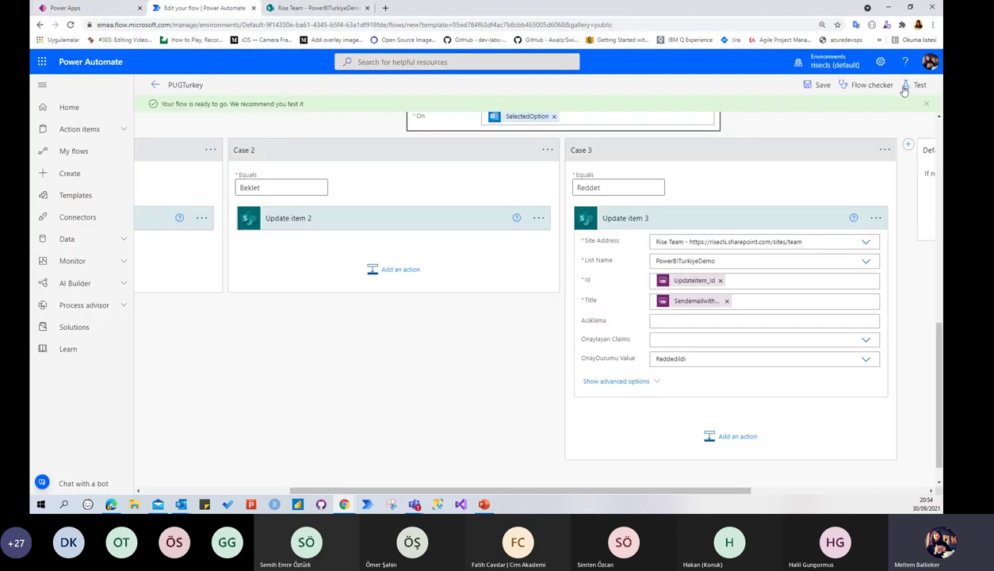
pyautogui.click(90, 10)
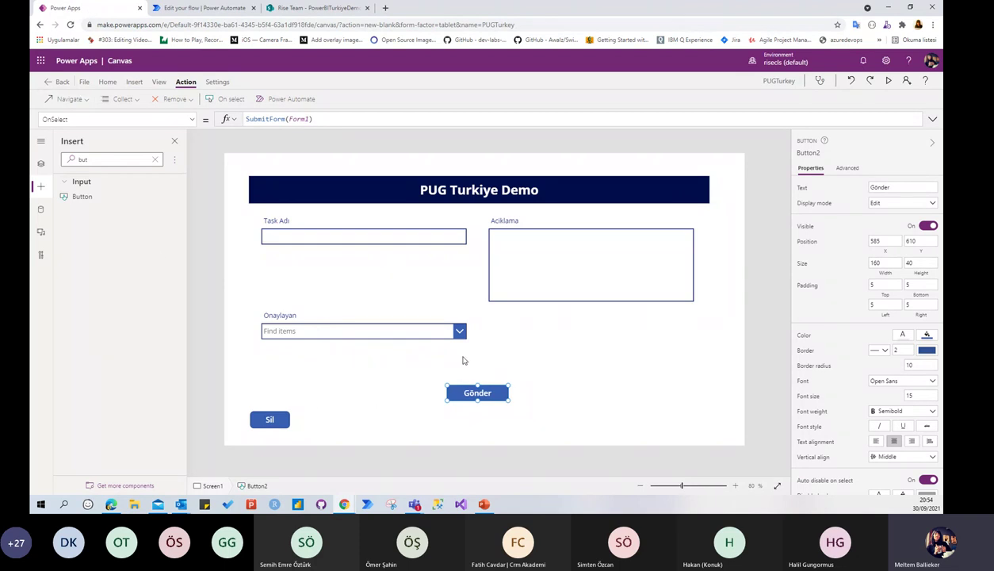
pyautogui.click(286, 102)
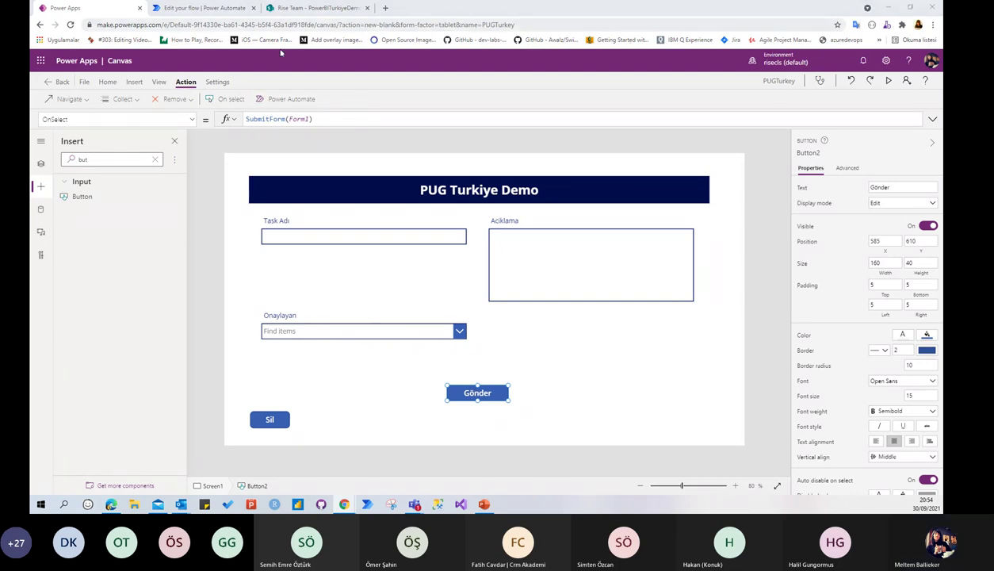
pyautogui.click(283, 100)
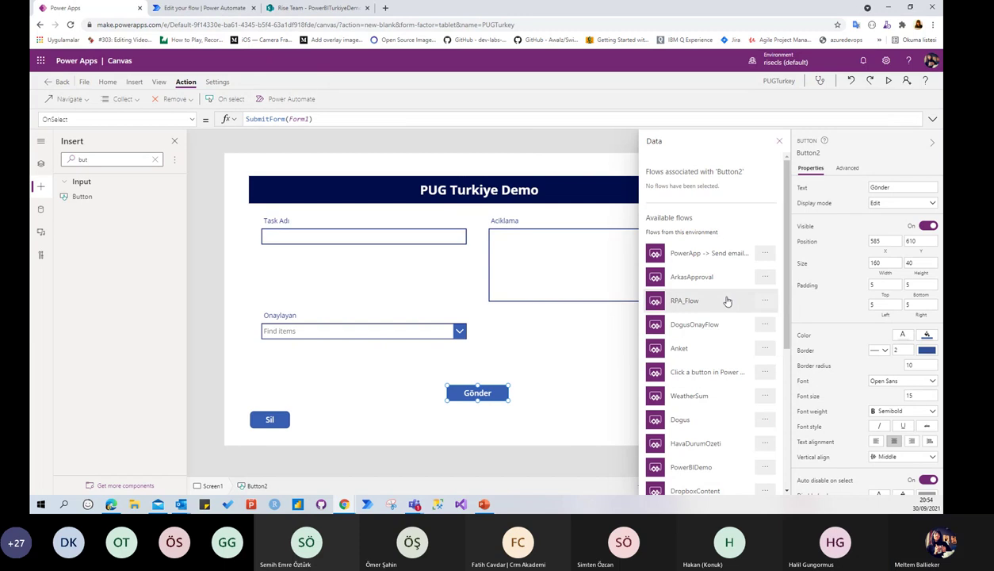
pyautogui.scroll(-5, 731, 327)
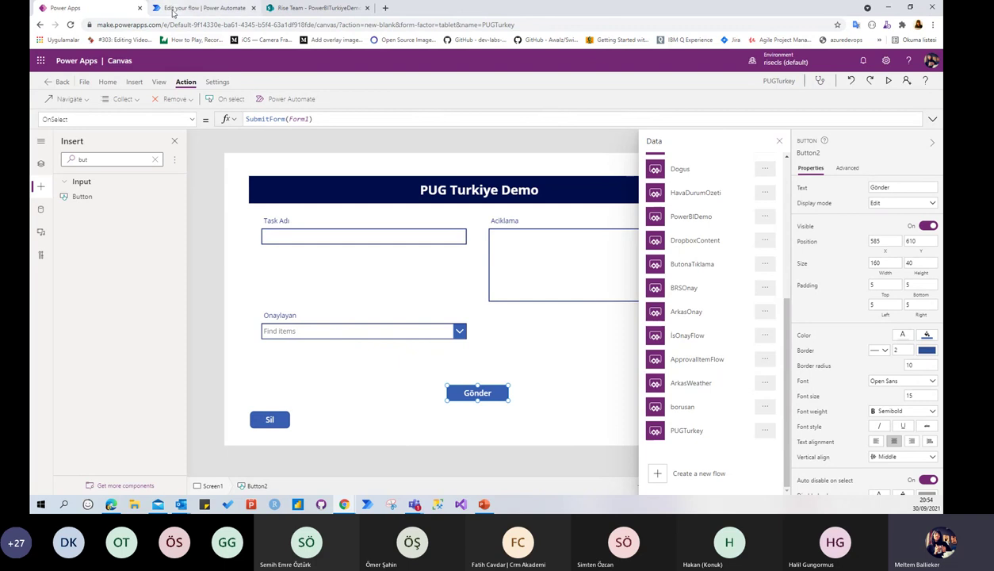
pyautogui.click(172, 9)
pyautogui.click(92, 8)
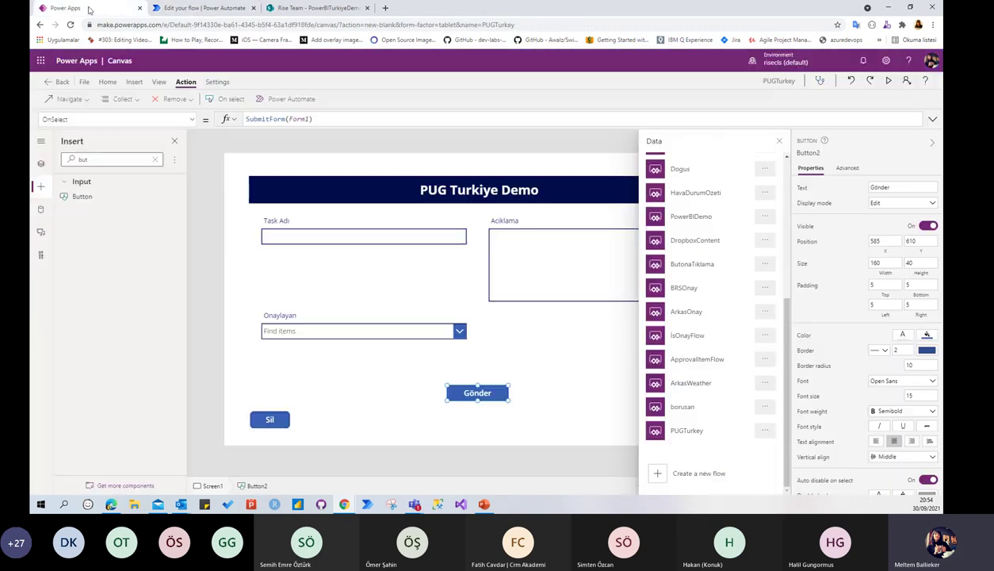
pyautogui.click(688, 432)
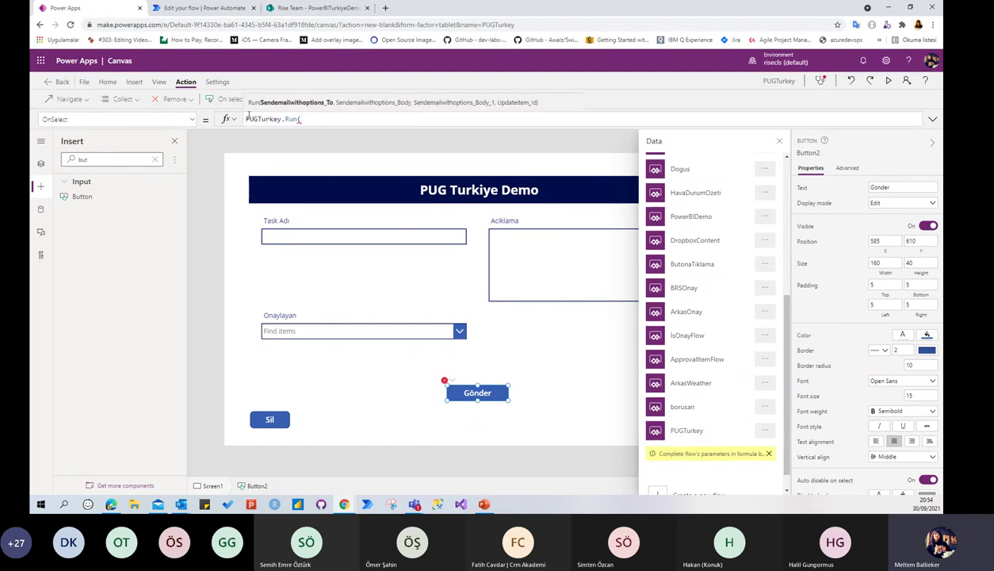
# Step: Expand the Gönder button's OnSelect formula and insert an empty line above PUGTurkey.Run(
pyautogui.click(932, 119)
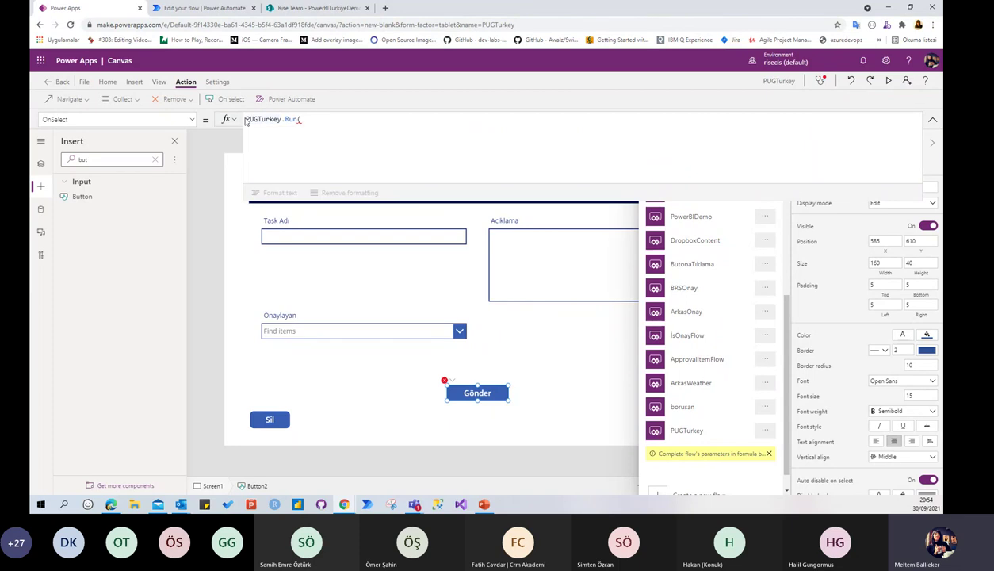
pyautogui.press('Return')
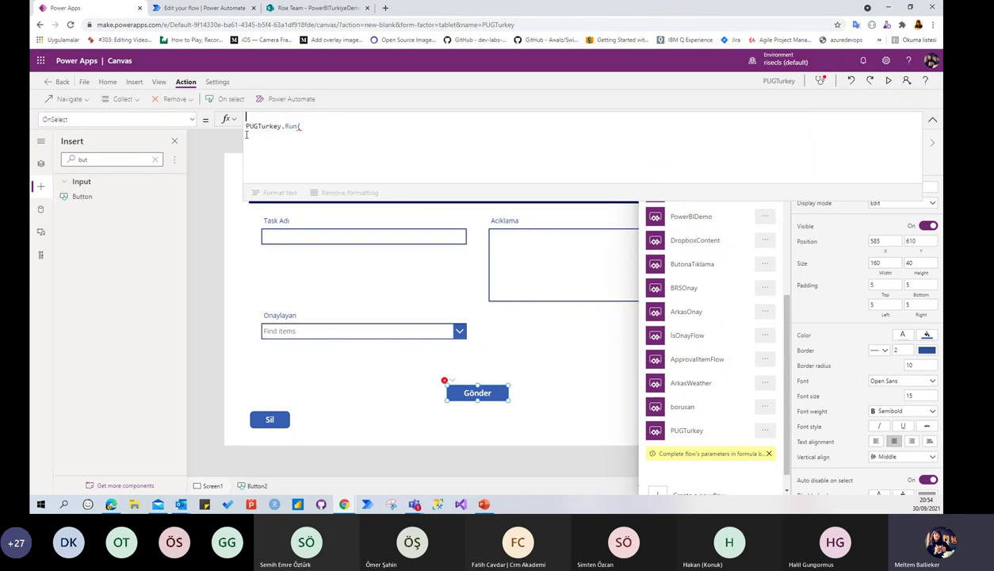
pyautogui.press('Up')
pyautogui.write('submit')
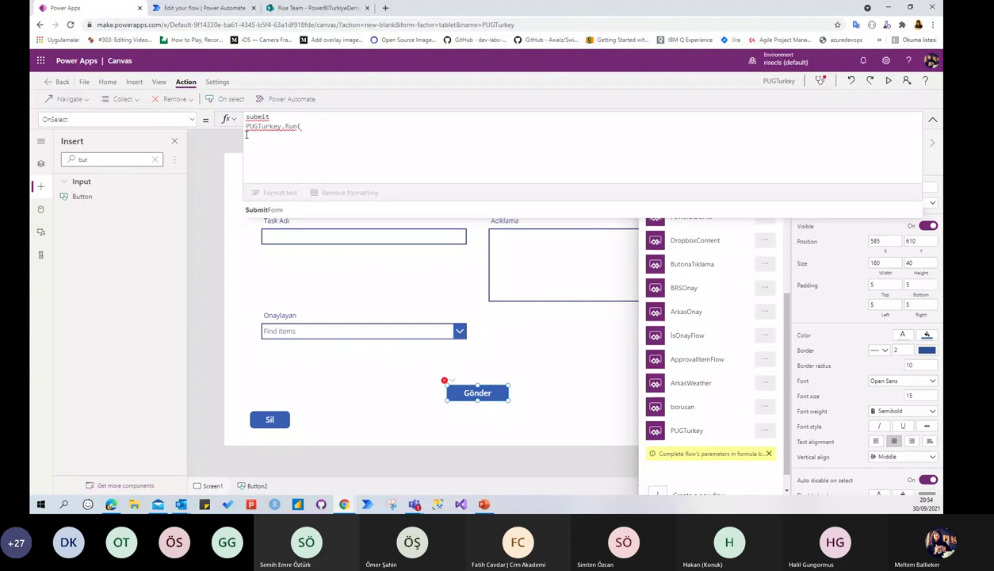
pyautogui.write('form')
pyautogui.press('BackSpace')
pyautogui.press('BackSpace')
pyautogui.press('BackSpace')
pyautogui.press('BackSpace')
pyautogui.press('BackSpace')
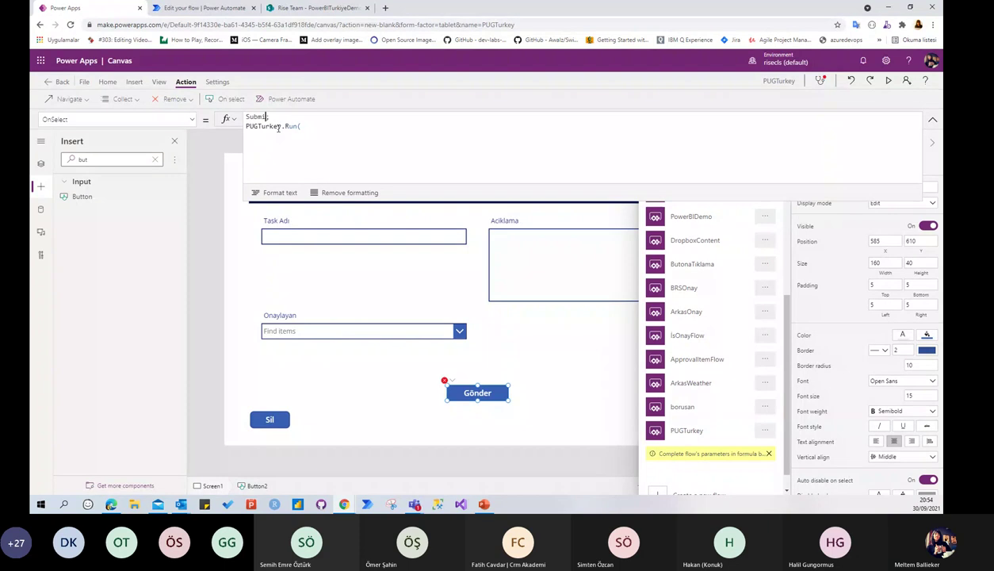
pyautogui.press('BackSpace')
pyautogui.press('BackSpace')
pyautogui.press('BackSpace')
pyautogui.press('BackSpace')
pyautogui.press('BackSpace')
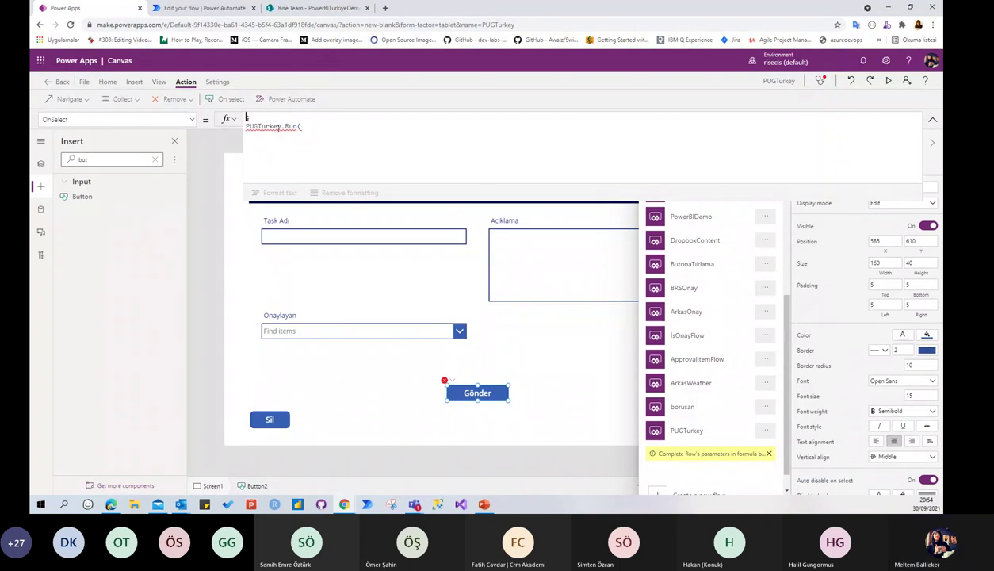
# Step: Add SubmitForm(Form1); on the line before the PUGTurkey.Run( call in the Gönder button's OnSelect formula
pyautogui.hotkey('shift', 'Return')
pyautogui.press('Up')
pyautogui.write('Sub')
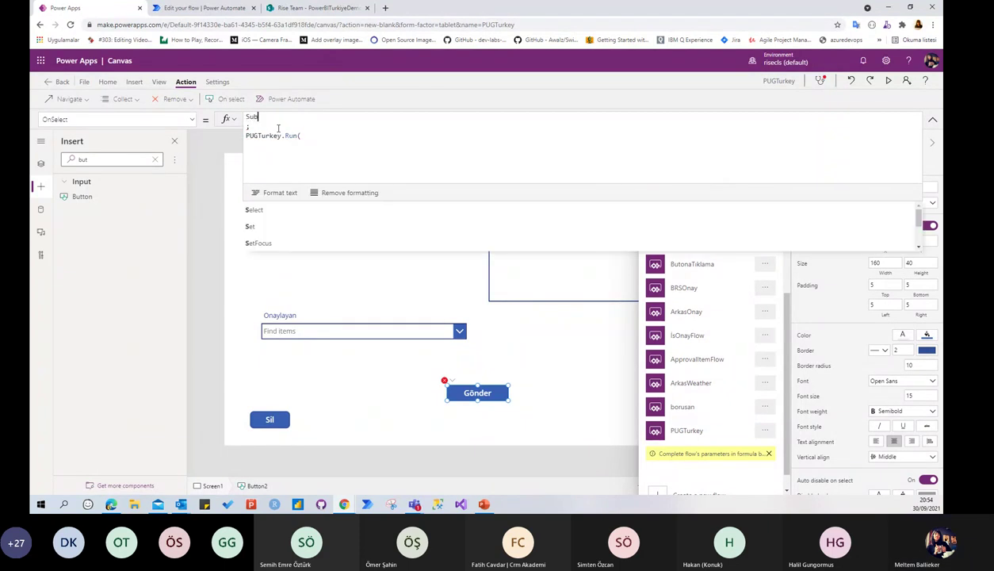
pyautogui.click(269, 220)
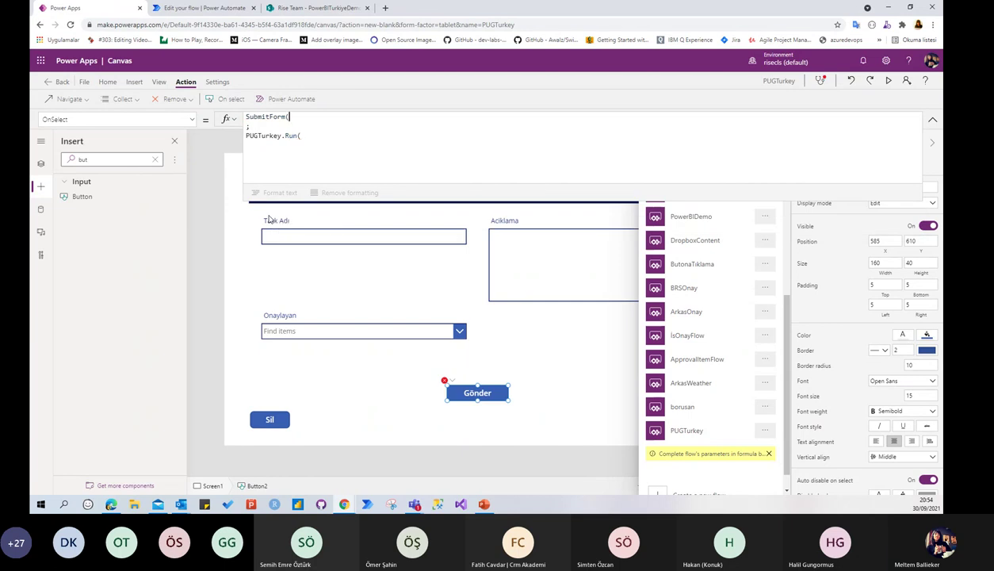
pyautogui.write('form1')
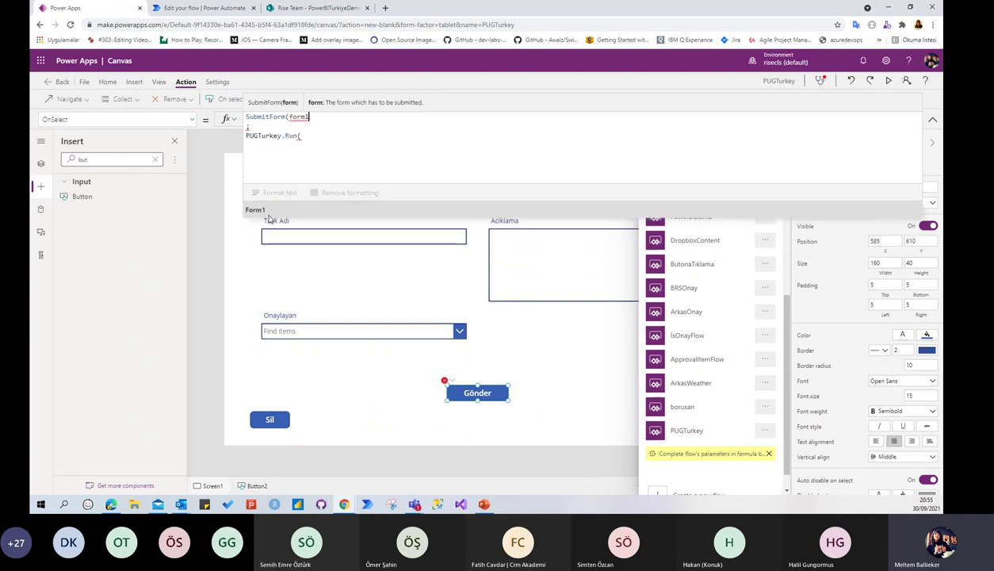
pyautogui.write(')')
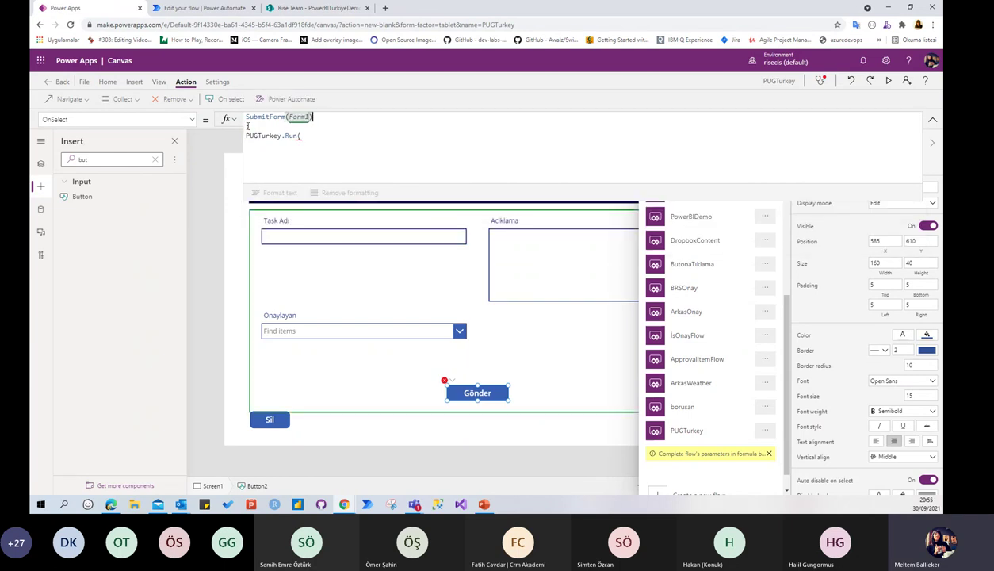
pyautogui.press('BackSpace')
pyautogui.write(';')
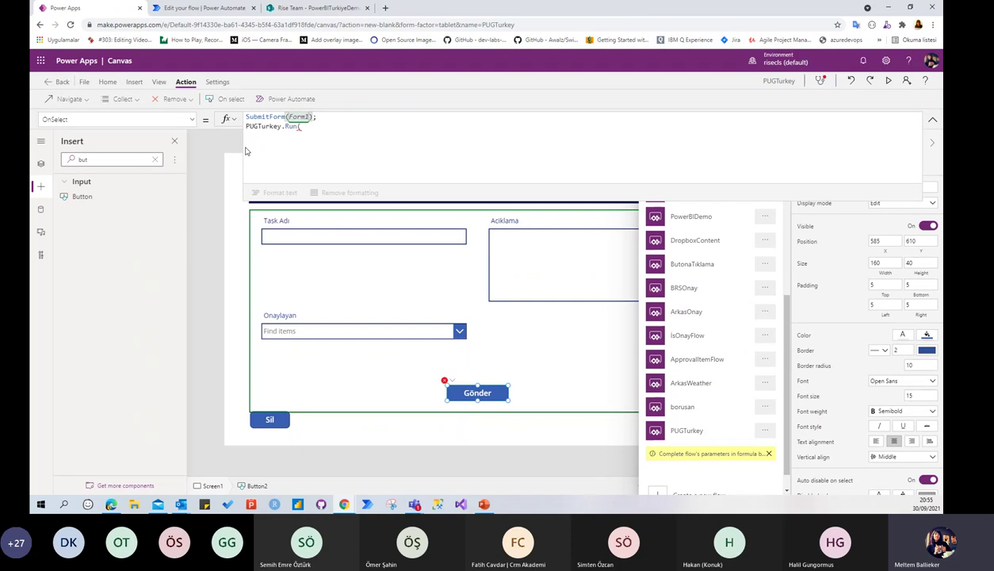
# Step: Check the parameter order against the flow's email action, and pass Form1.LastSubmit.Onaylayan.Email as the first argument of PUGTurkey.Run
pyautogui.click(315, 127)
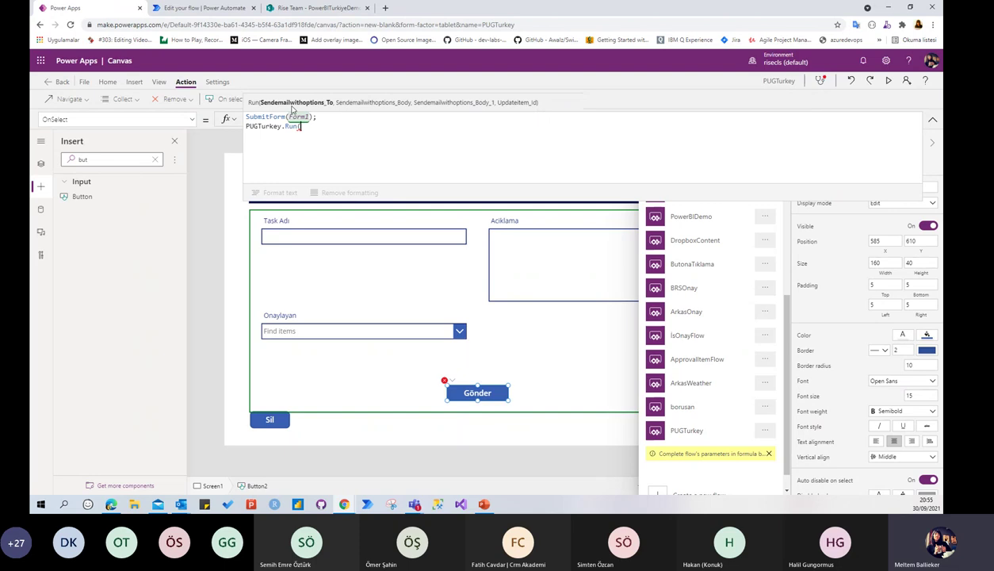
pyautogui.click(207, 7)
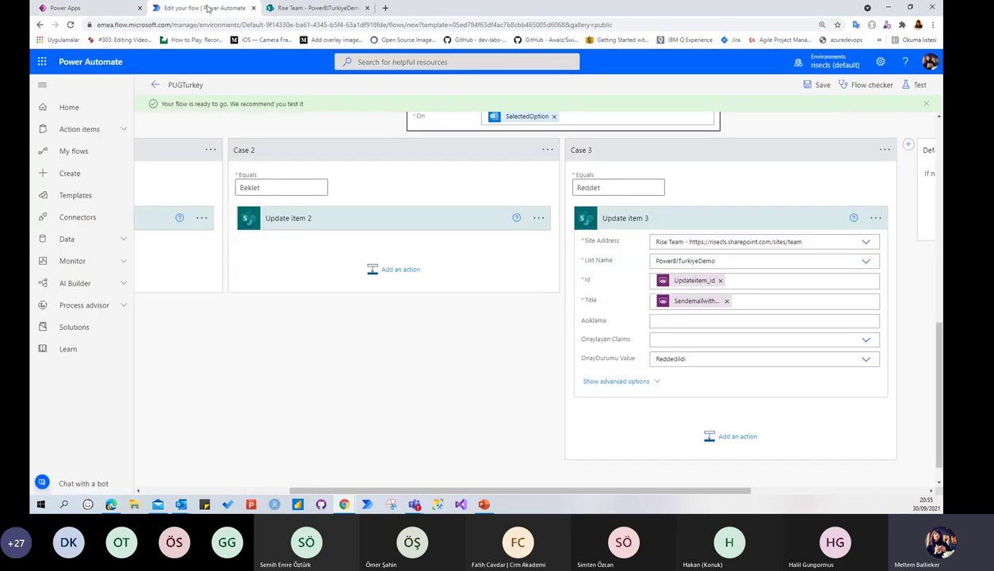
pyautogui.scroll(10, 439, 221)
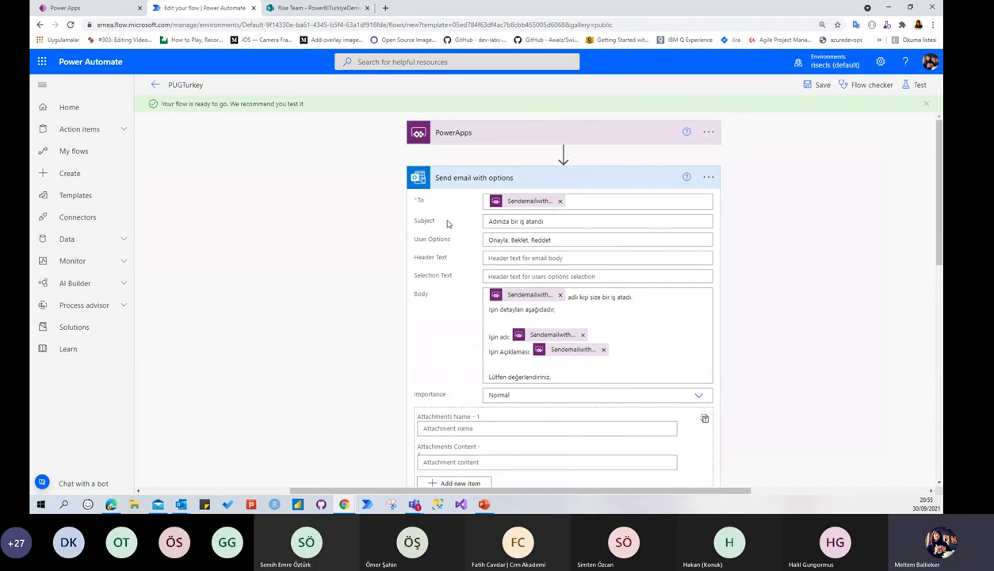
pyautogui.click(65, 8)
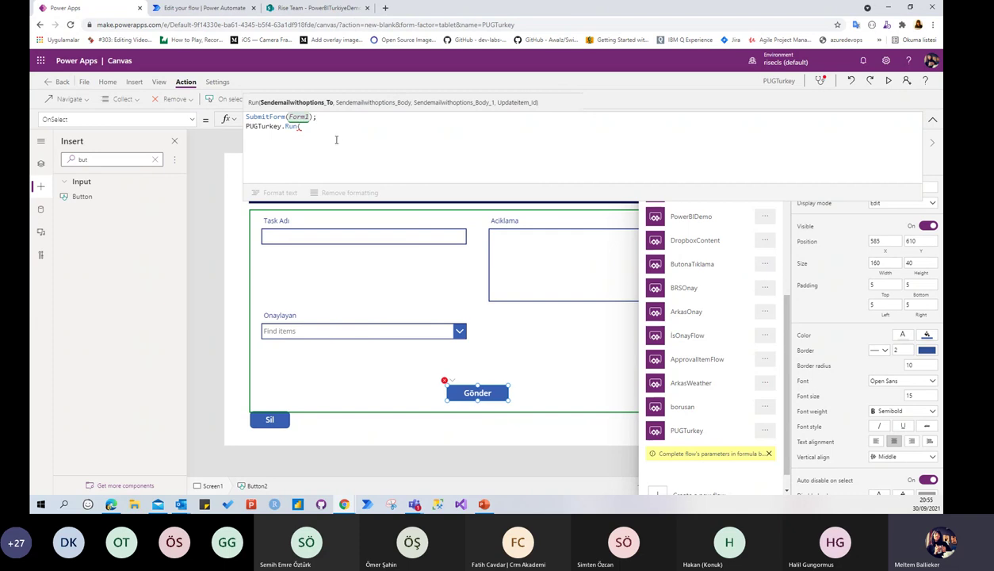
pyautogui.write('Form1.')
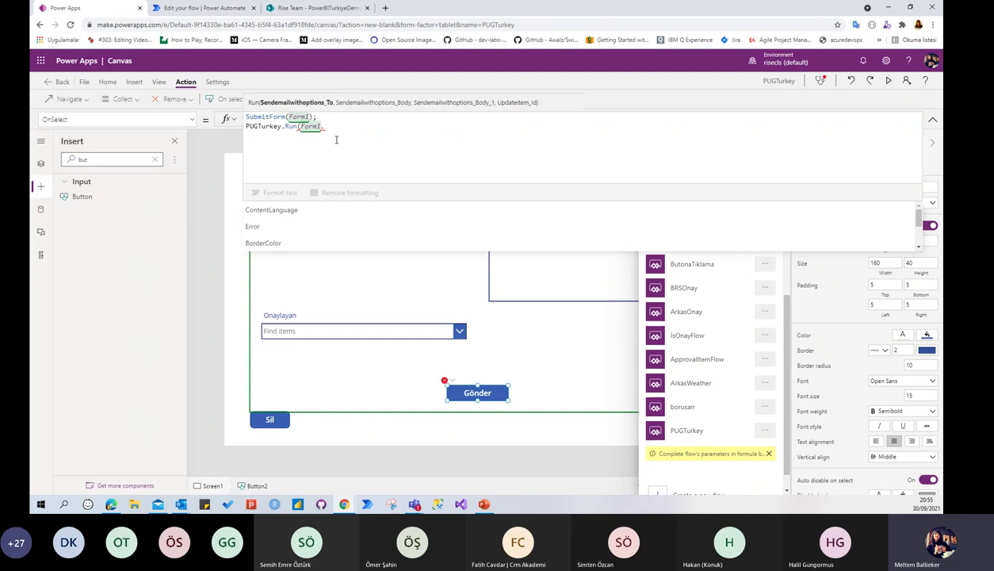
pyautogui.write('Last')
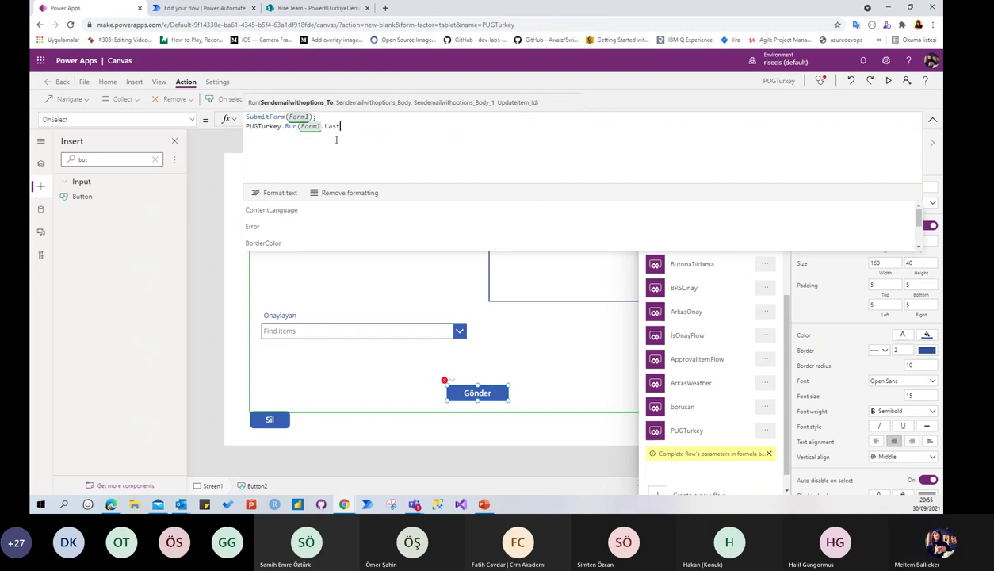
pyautogui.click(264, 209)
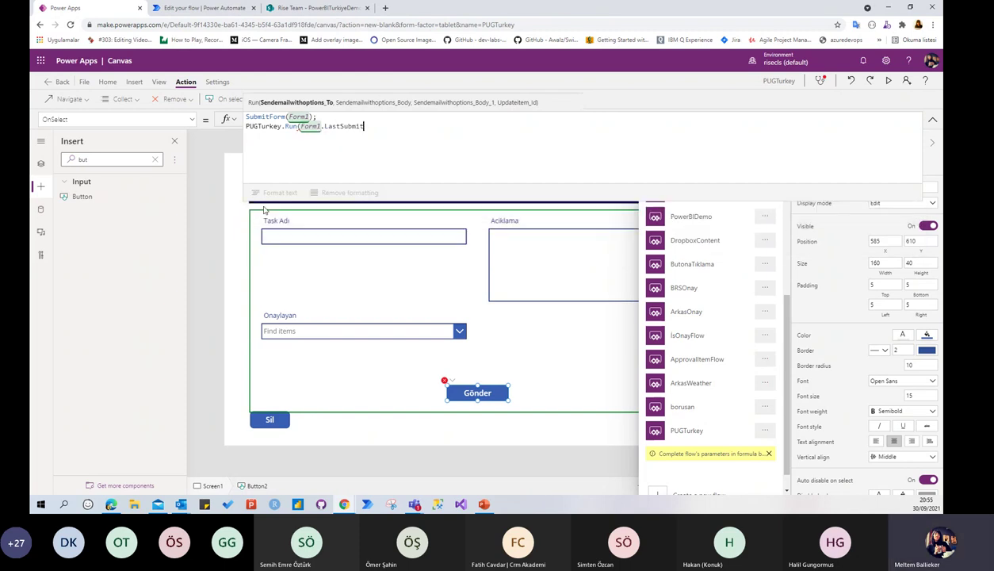
pyautogui.write('.Onay')
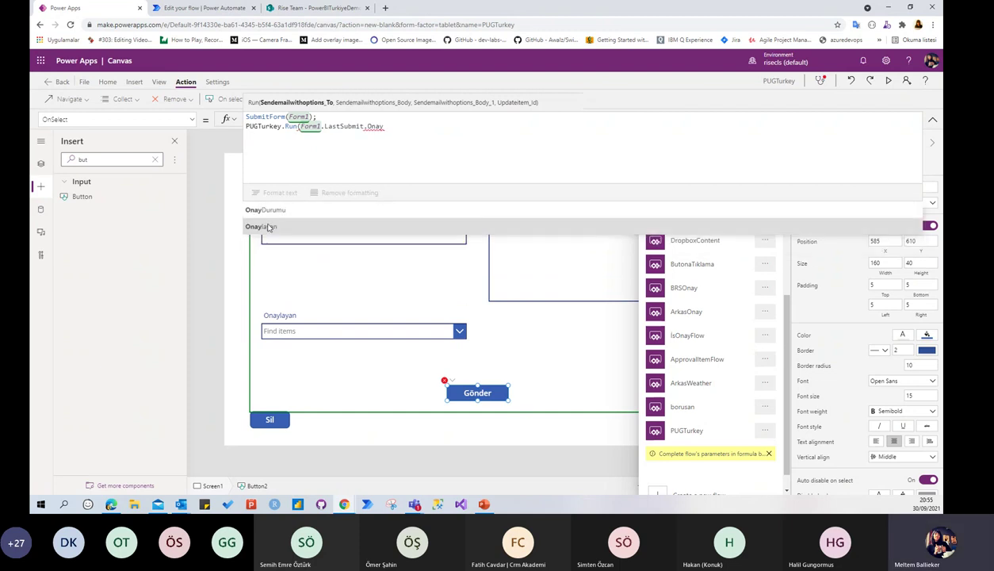
pyautogui.click(268, 225)
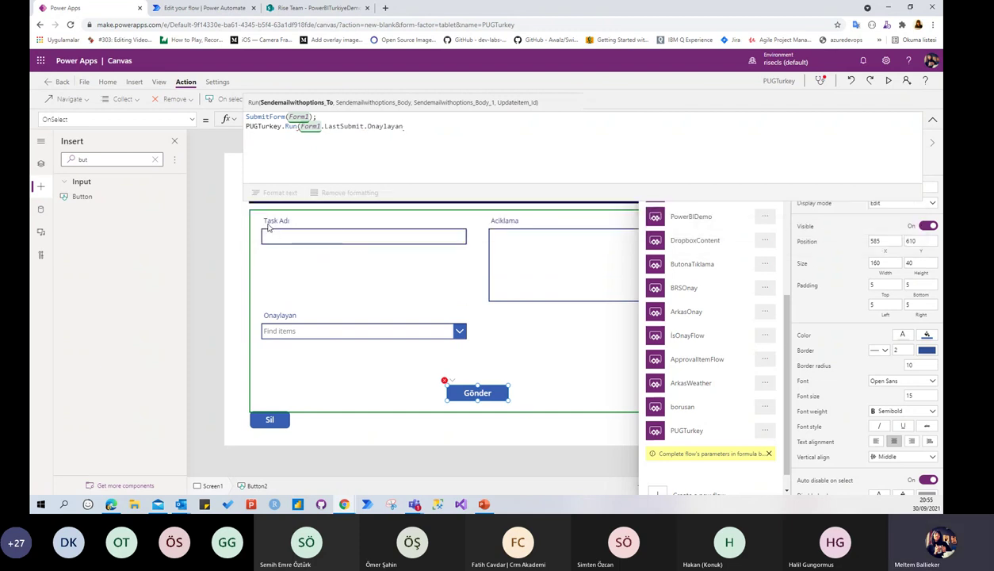
pyautogui.write('.ema')
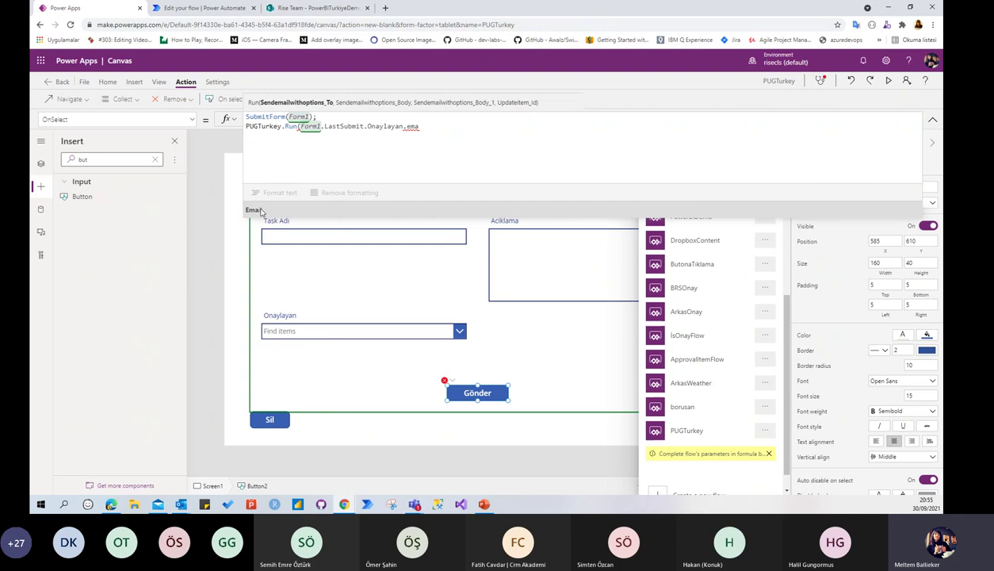
pyautogui.click(260, 211)
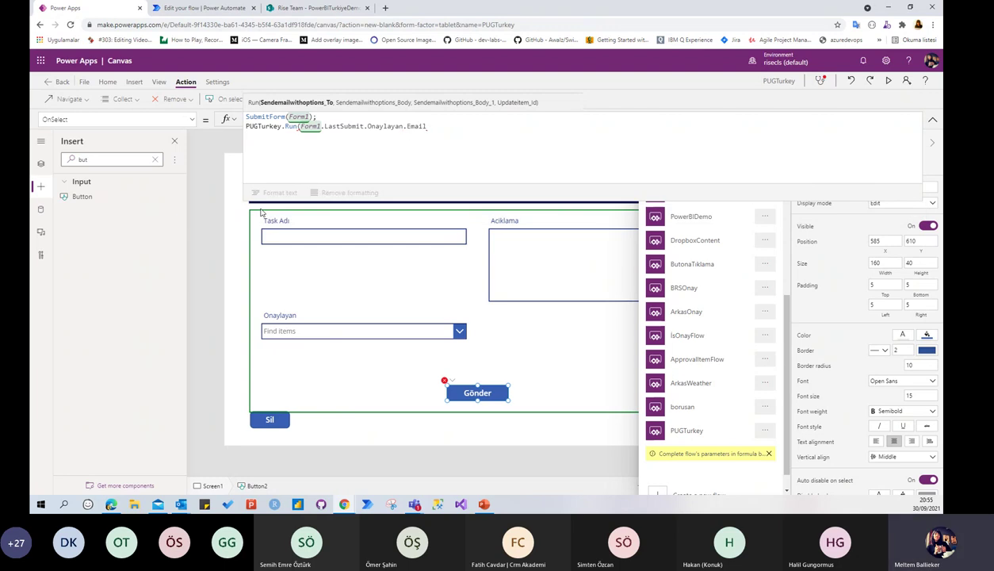
pyautogui.write(',')
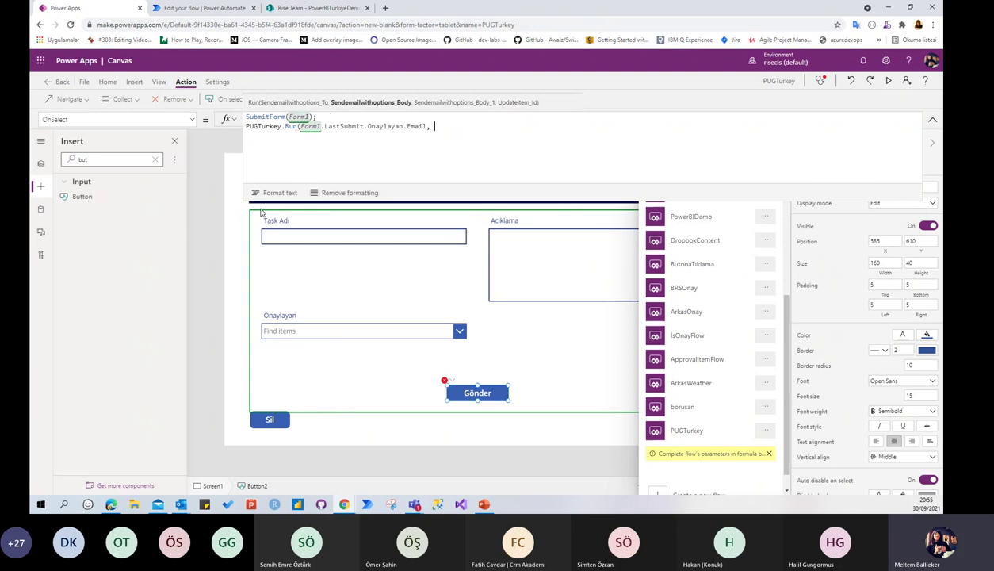
# Step: Check the email body in the PUGTurkey flow, and add User().FullName as the second argument of PUGTurkey.Run
pyautogui.click(294, 8)
pyautogui.click(198, 9)
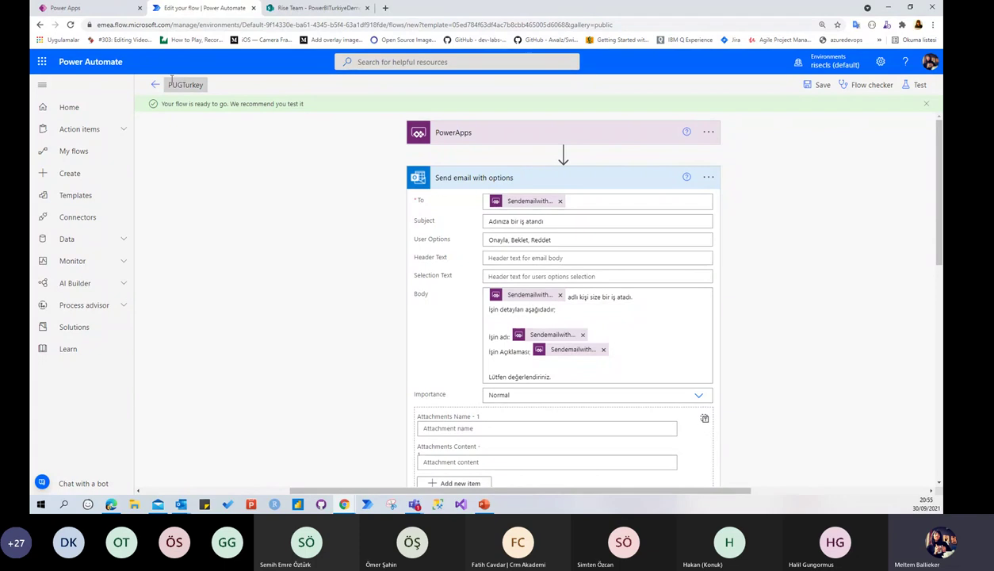
pyautogui.click(68, 8)
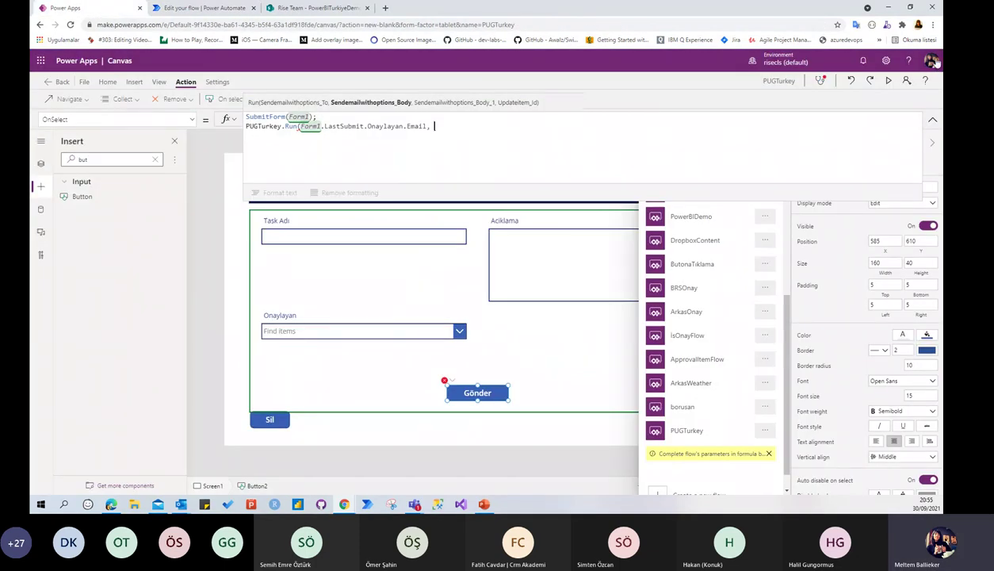
pyautogui.click(444, 129)
pyautogui.write('User')
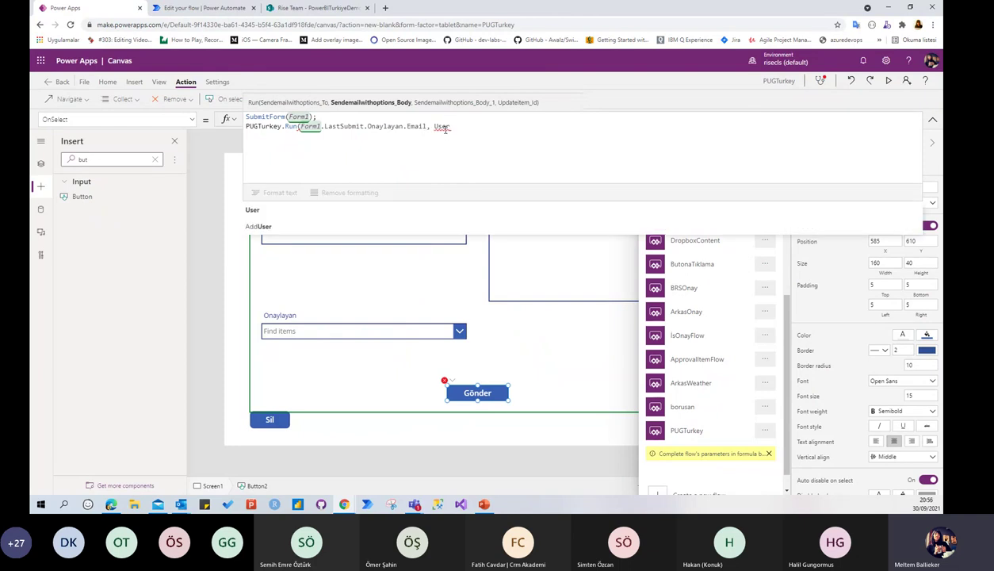
pyautogui.click(267, 211)
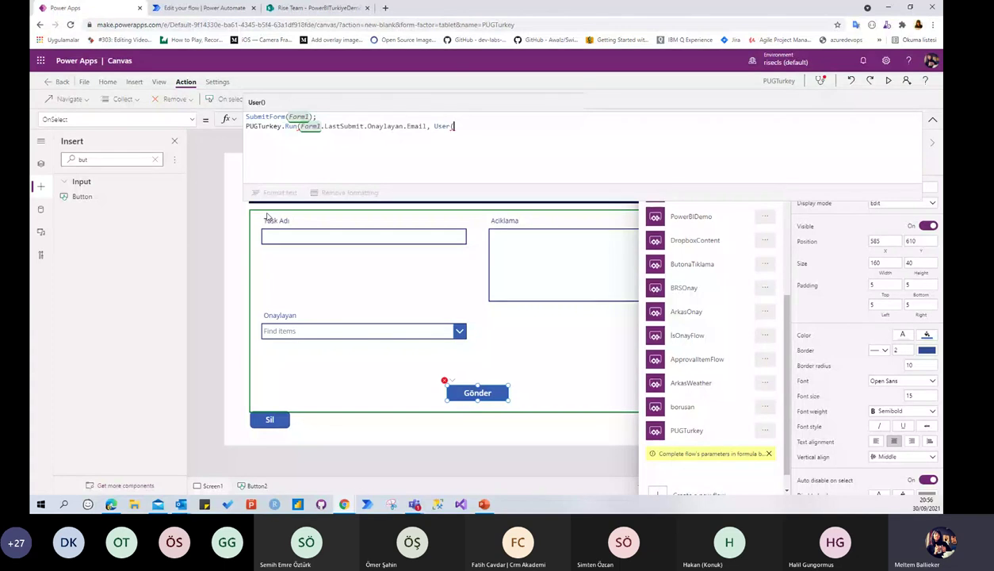
pyautogui.write(').Full')
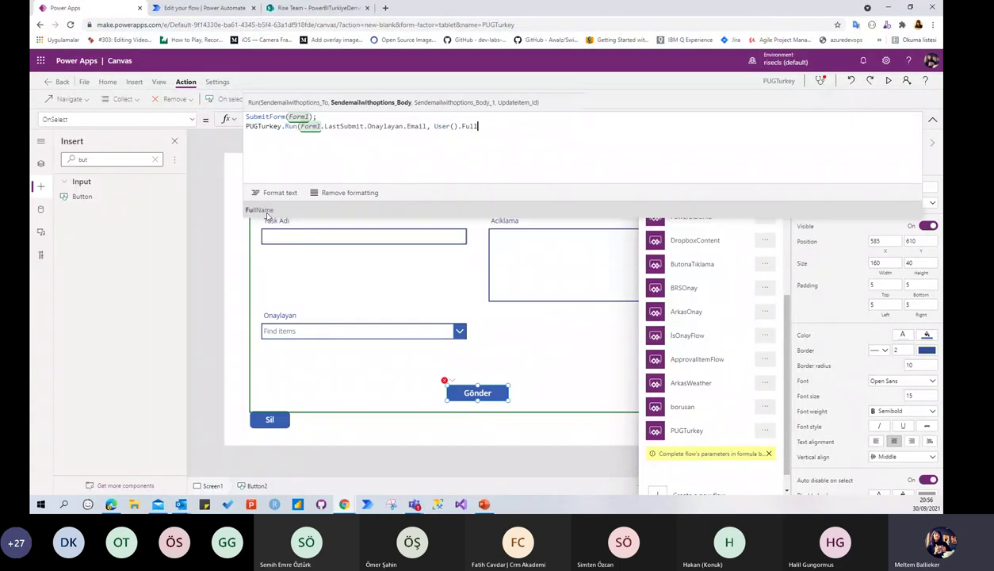
pyautogui.click(271, 211)
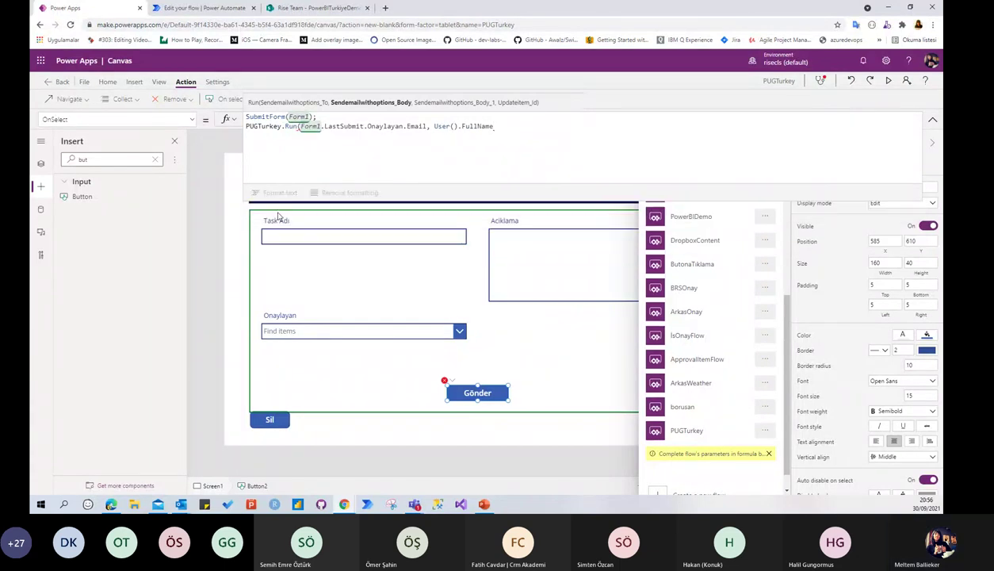
pyautogui.write(',')
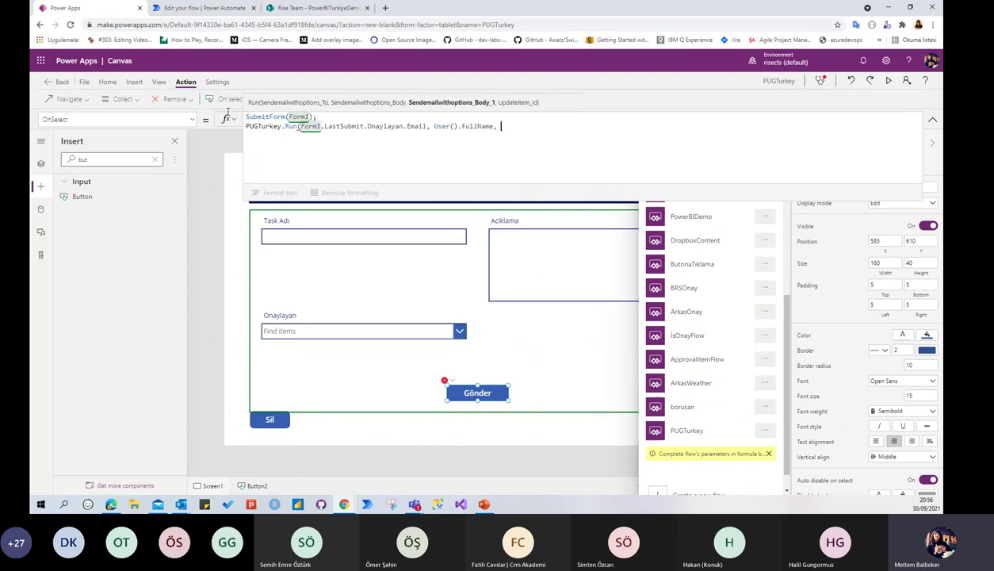
# Step: Review the flow's email body fields again, and add Form1.LastSubmit.Aciklama as the third argument of PUGTurkey.Run
pyautogui.click(202, 8)
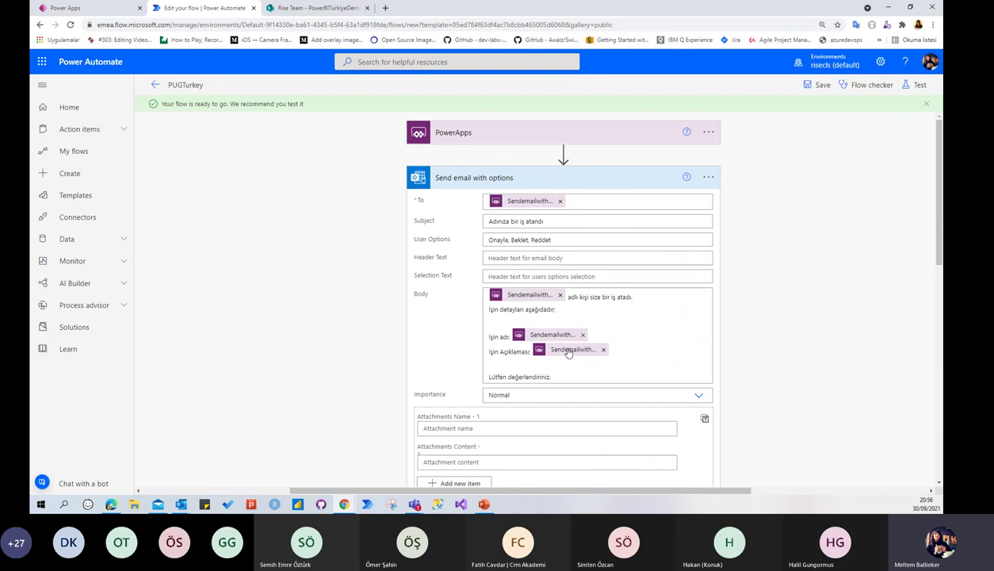
pyautogui.click(65, 8)
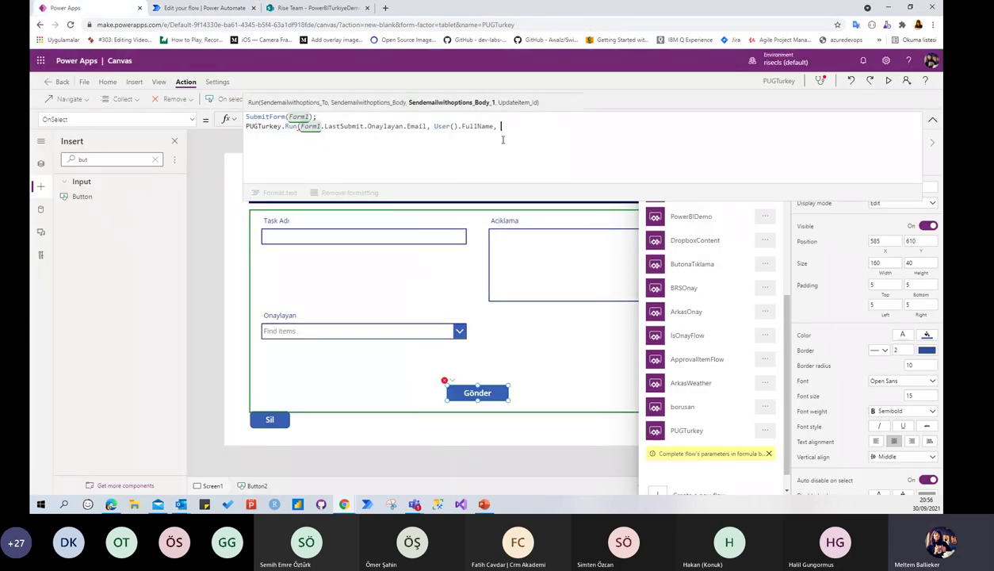
pyautogui.write('Form')
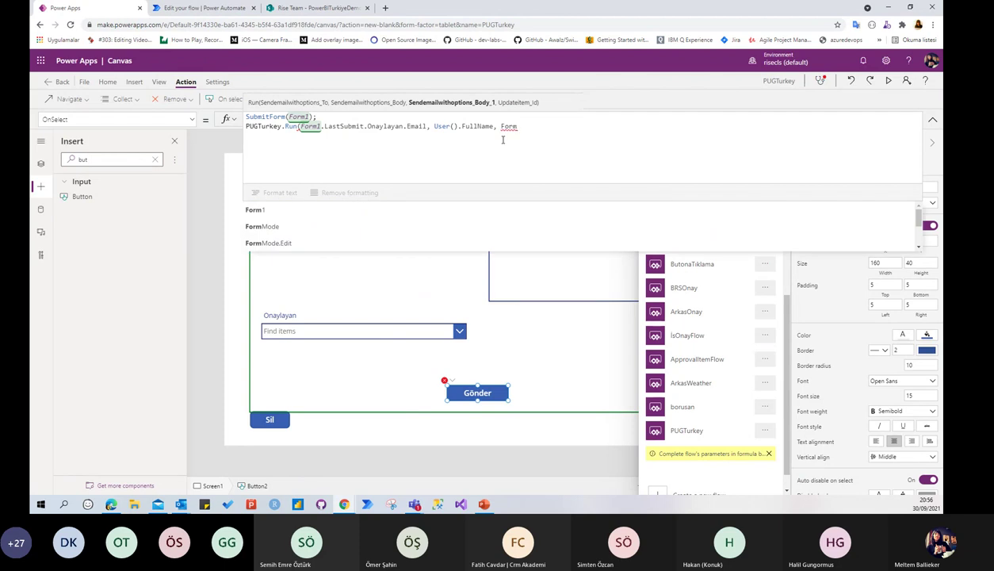
pyautogui.click(261, 210)
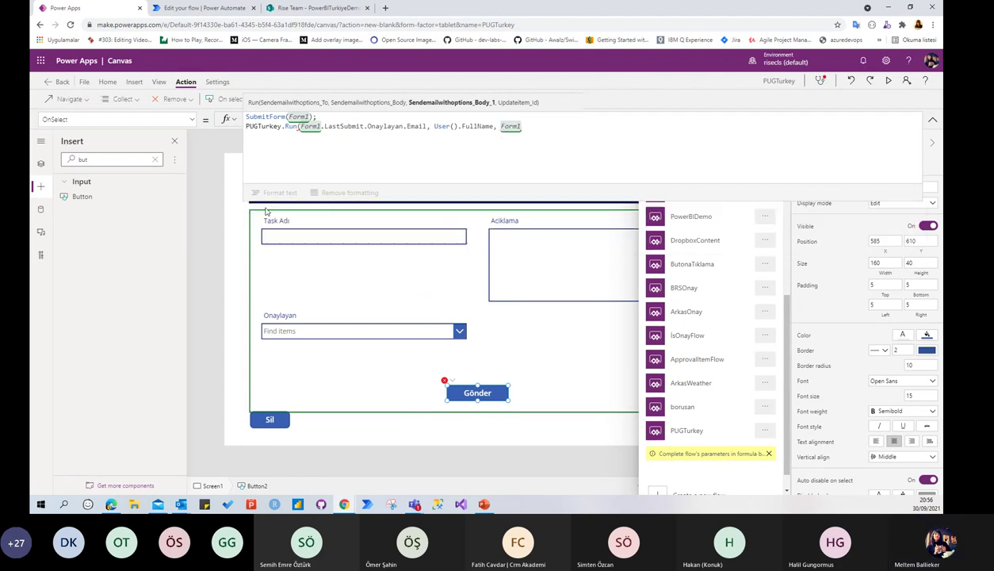
pyautogui.write('.Last')
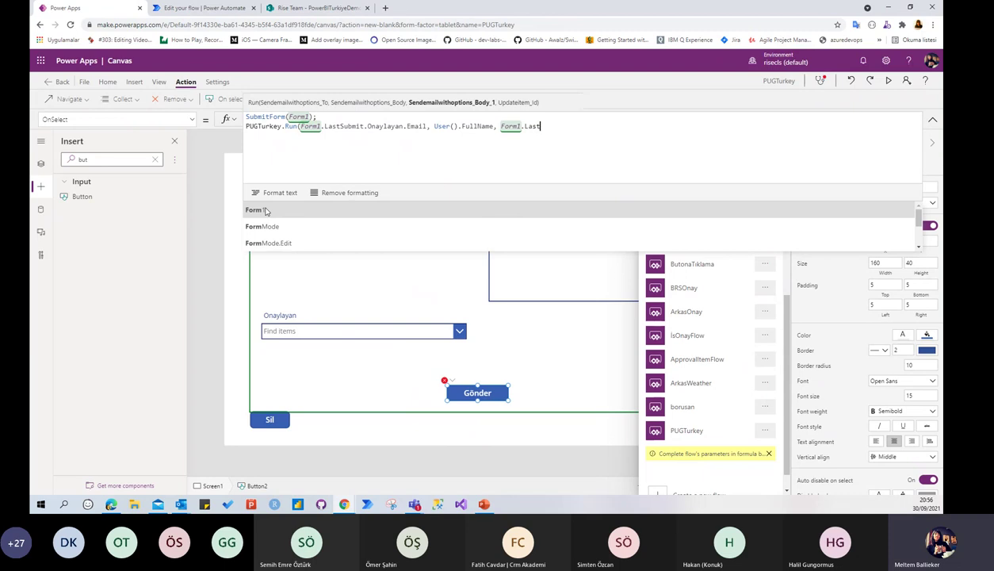
pyautogui.click(269, 210)
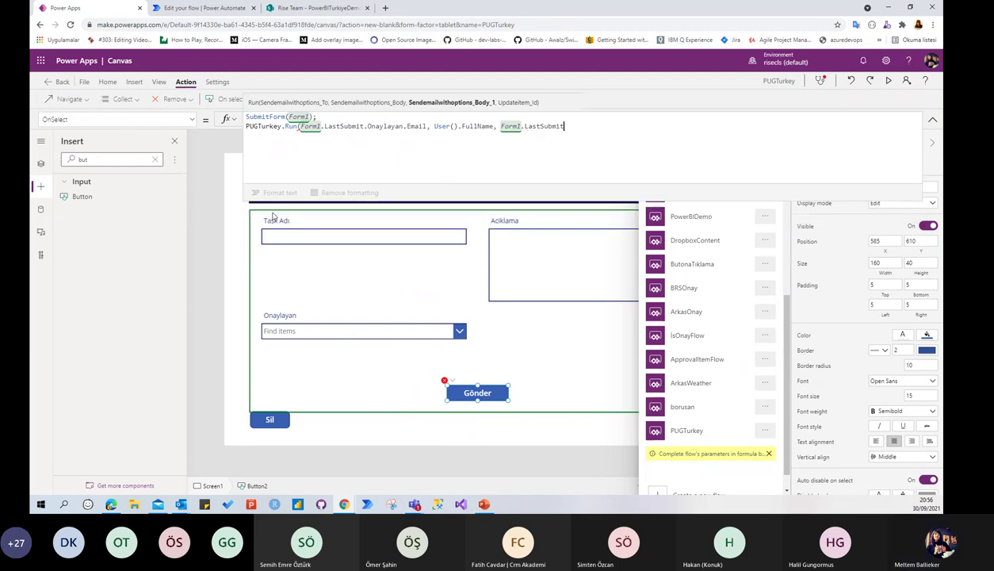
pyautogui.write('.Acik')
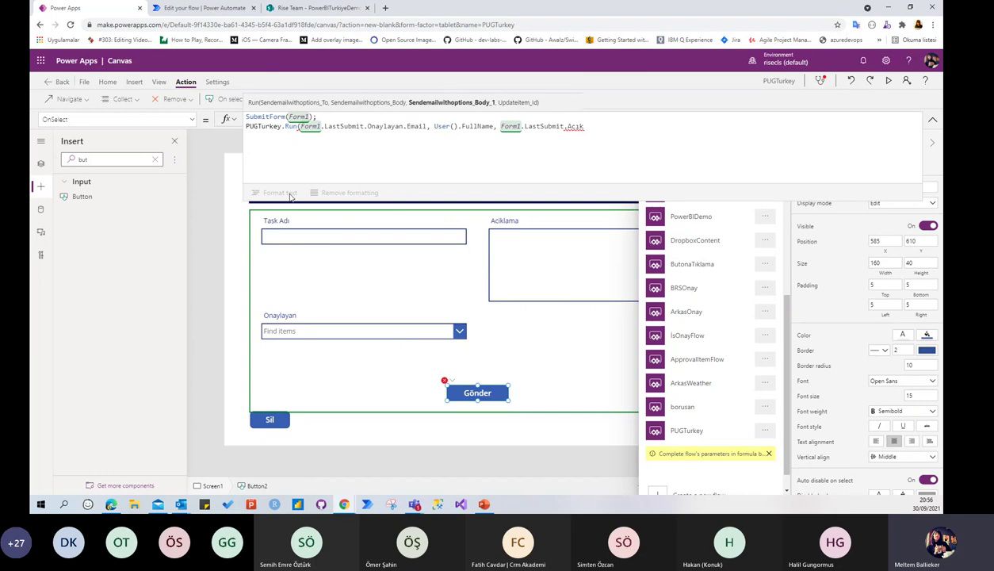
pyautogui.press('BackSpace')
pyautogui.press('BackSpace')
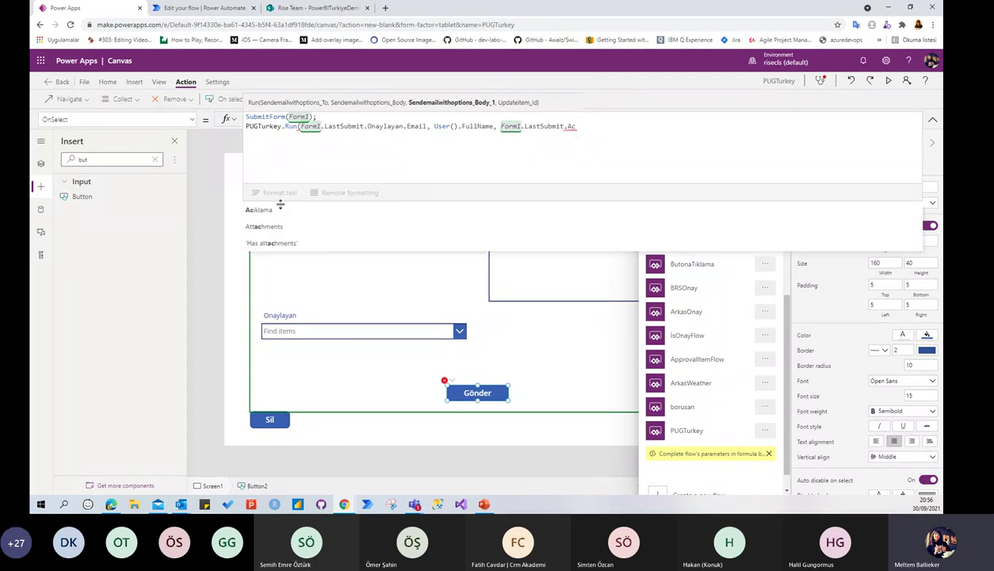
pyautogui.click(277, 207)
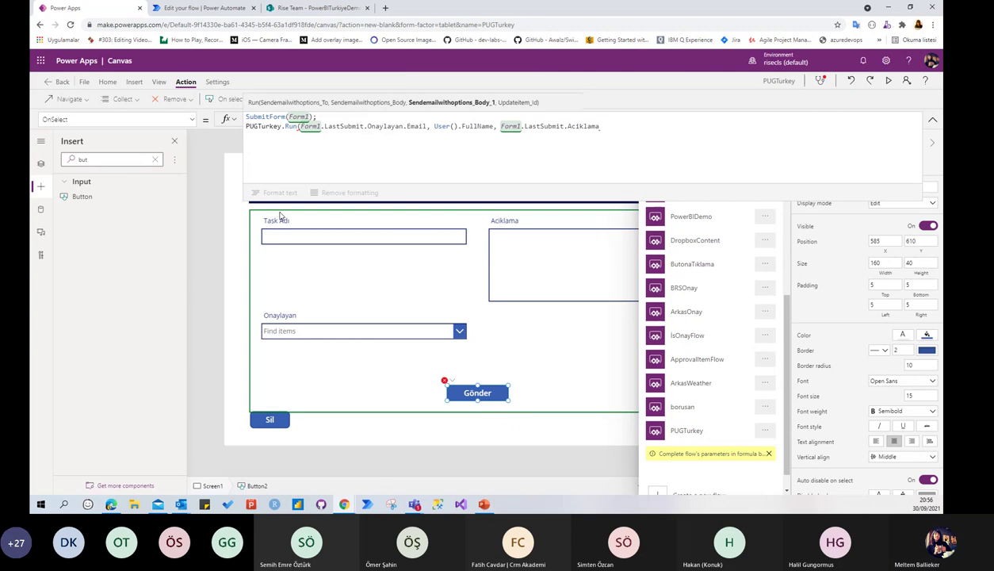
pyautogui.write(',')
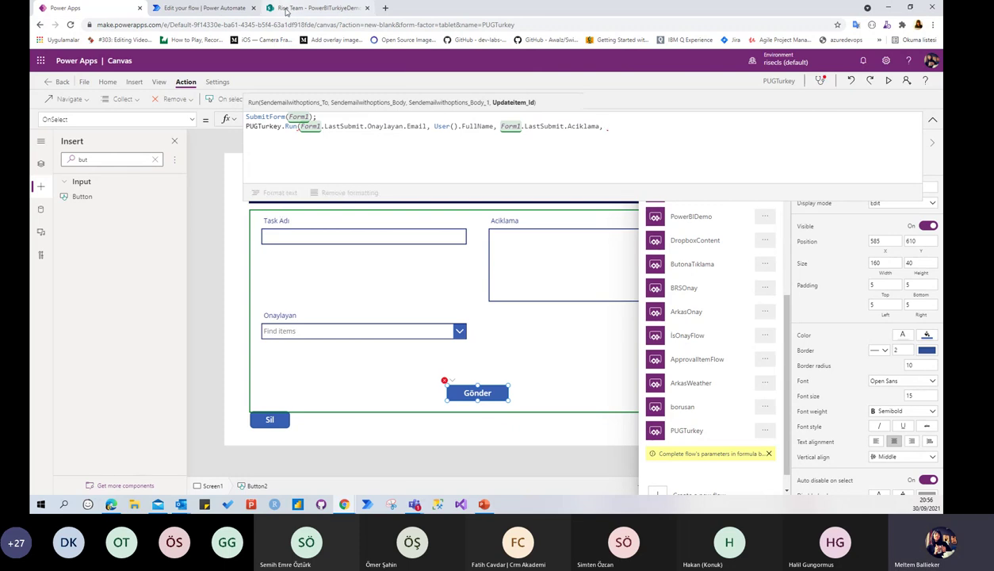
# Step: Check the SharePoint list and the flow, and complete the PUGTurkey.Run call with Form1.LastSubmit.ID as its last argument
pyautogui.click(286, 10)
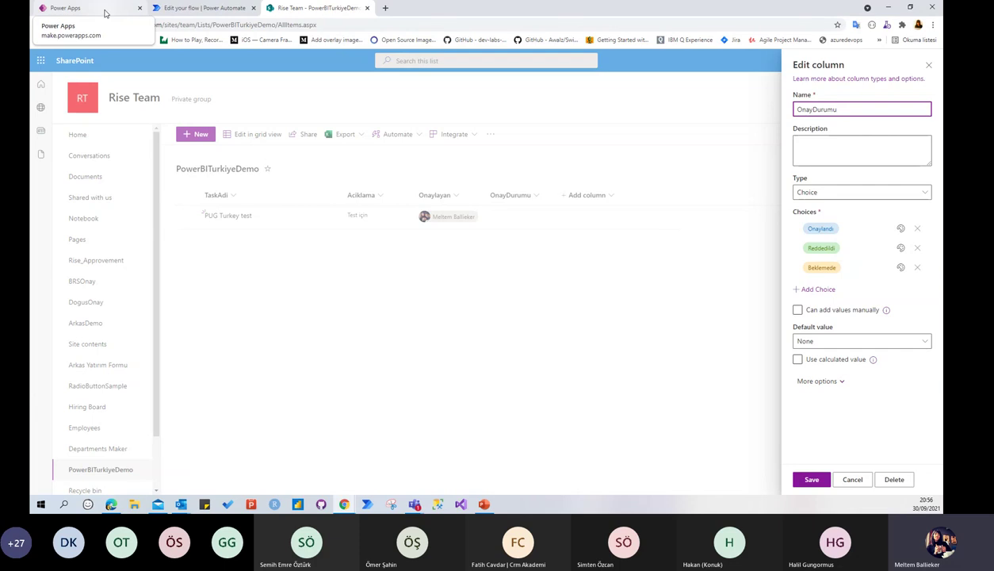
pyautogui.click(200, 8)
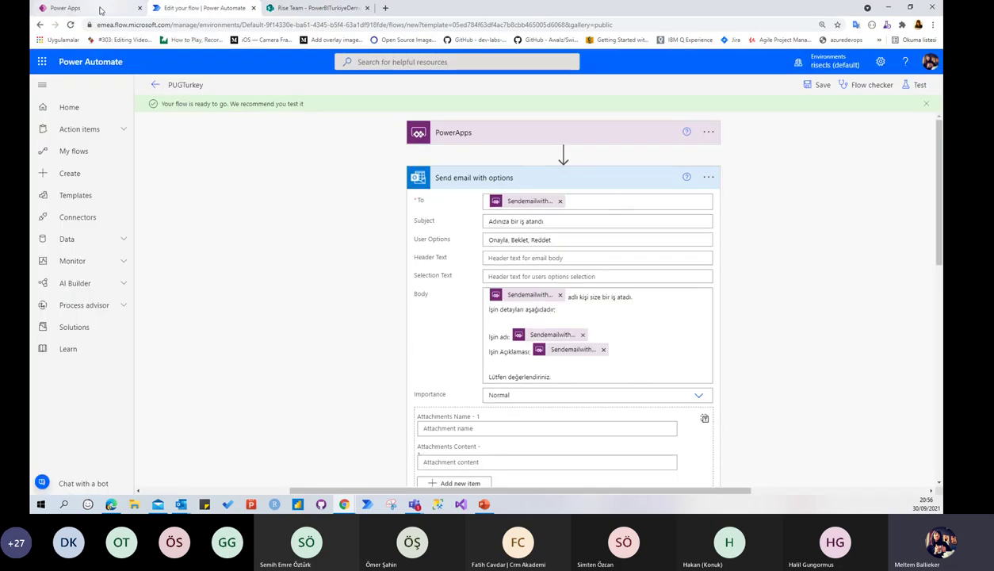
pyautogui.click(71, 8)
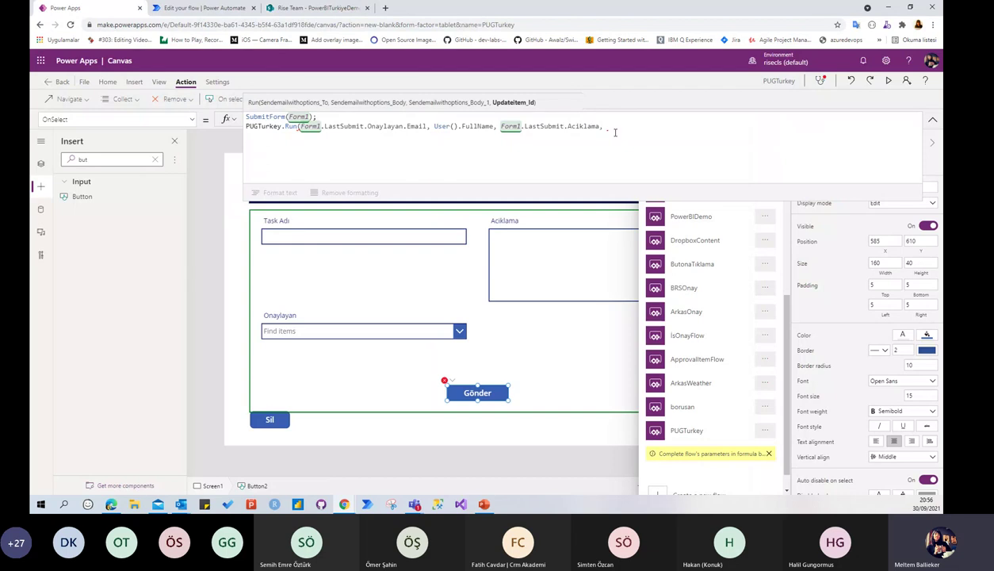
pyautogui.write('orm1.Last')
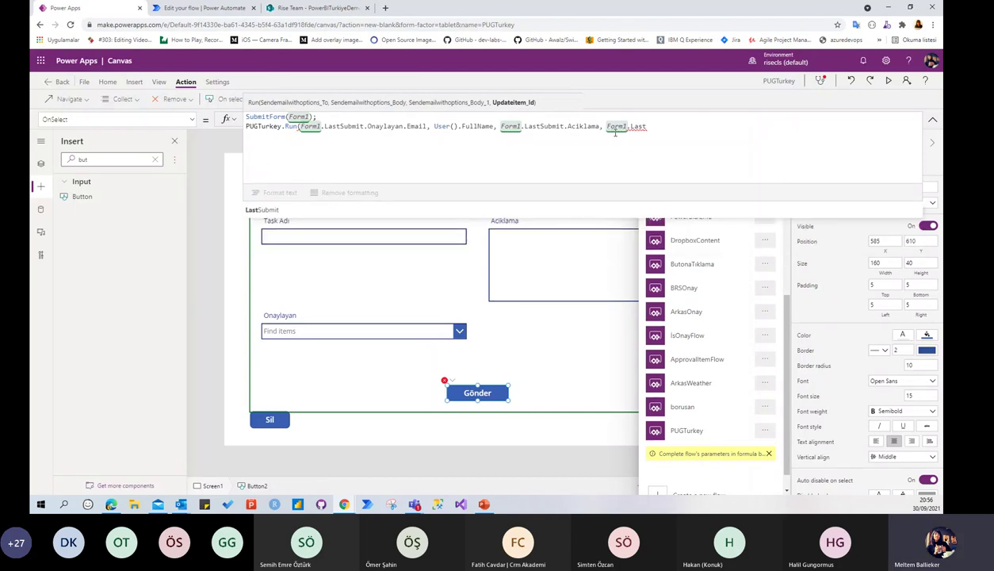
pyautogui.click(307, 209)
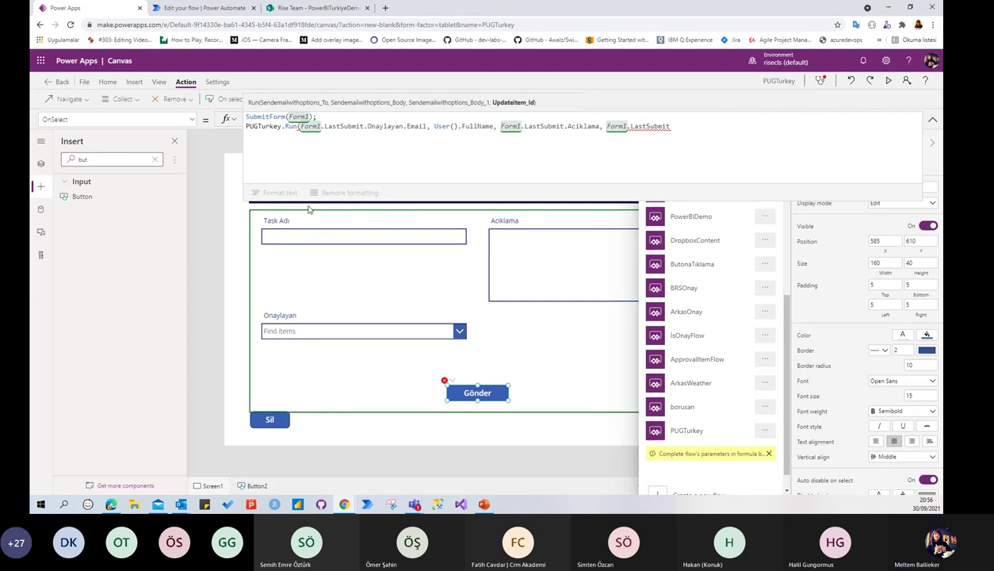
pyautogui.write('.ID)')
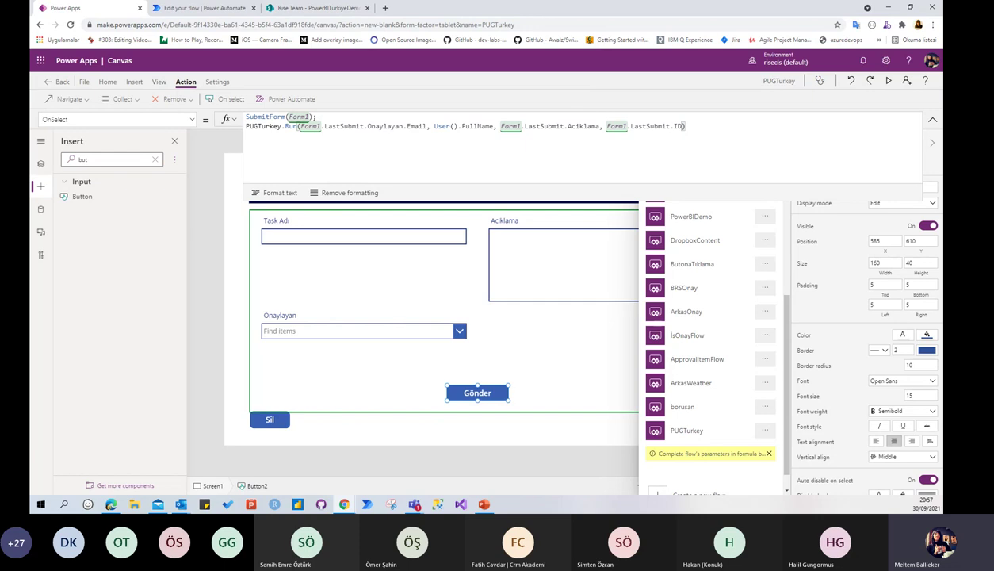
# Step: Append NewForm(Form1) after the PUGTurkey.Run call in the Gönder button's OnSelect formula, and close the expanded formula and flow list
pyautogui.write('; new')
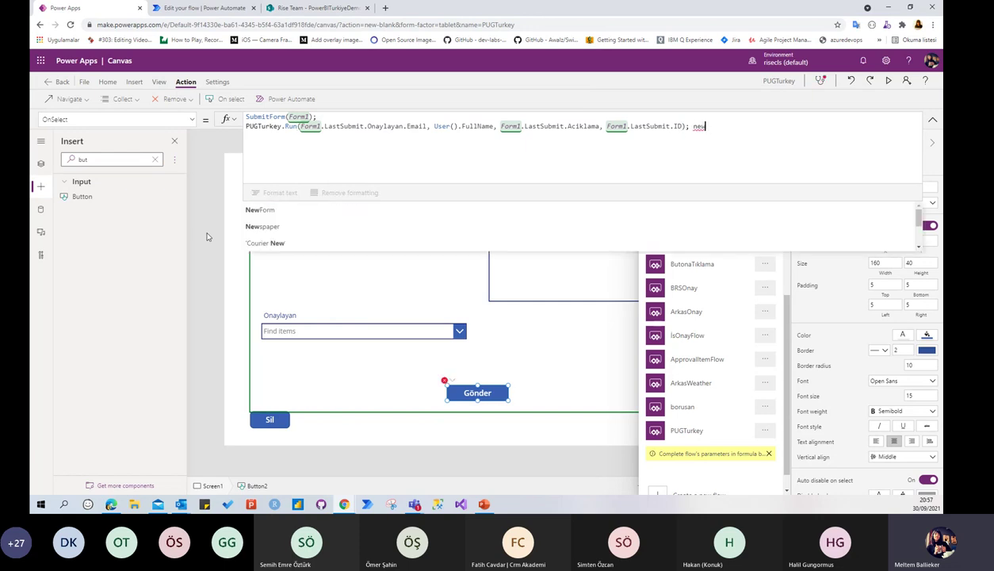
pyautogui.click(264, 211)
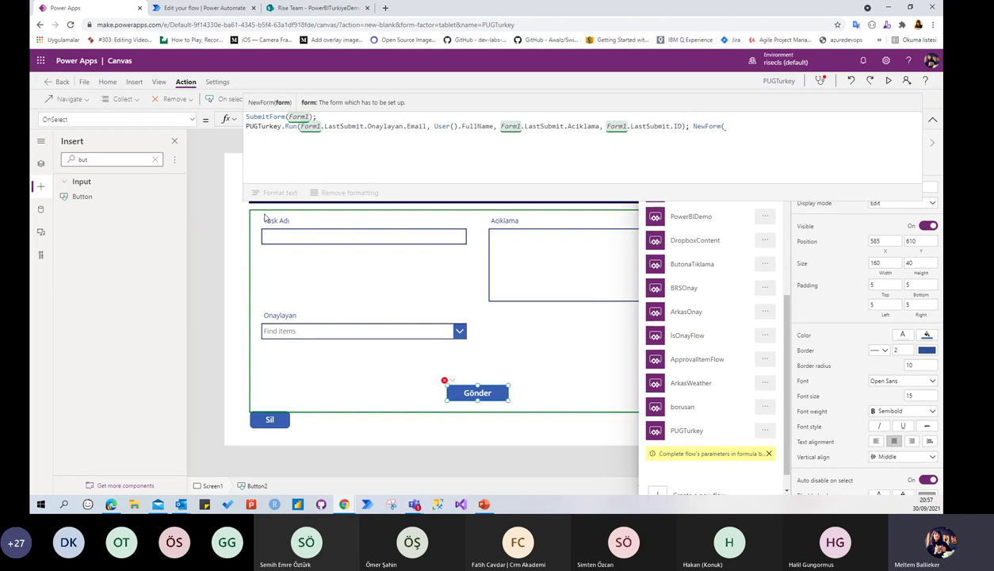
pyautogui.write('Form1)')
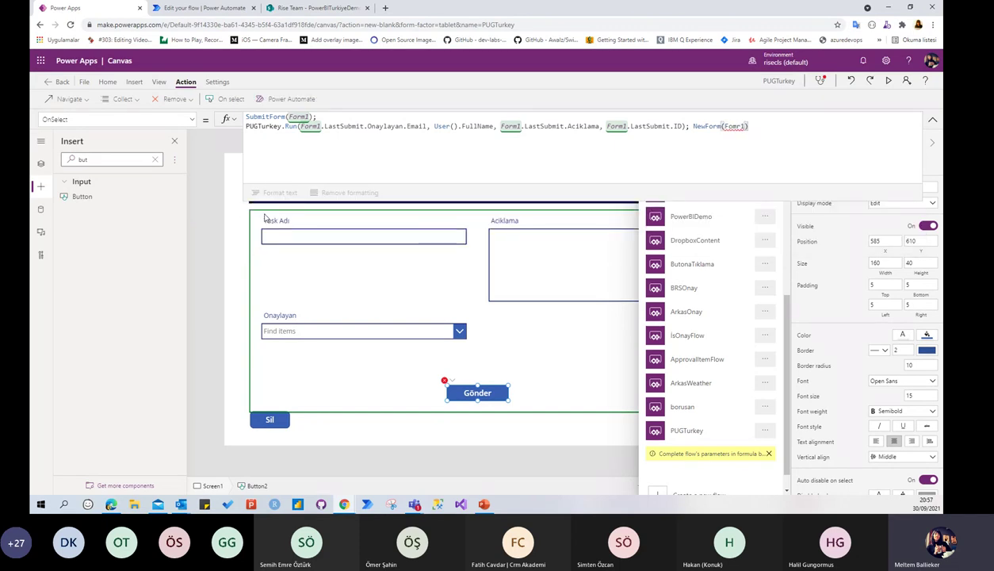
pyautogui.press('BackSpace')
pyautogui.press('BackSpace')
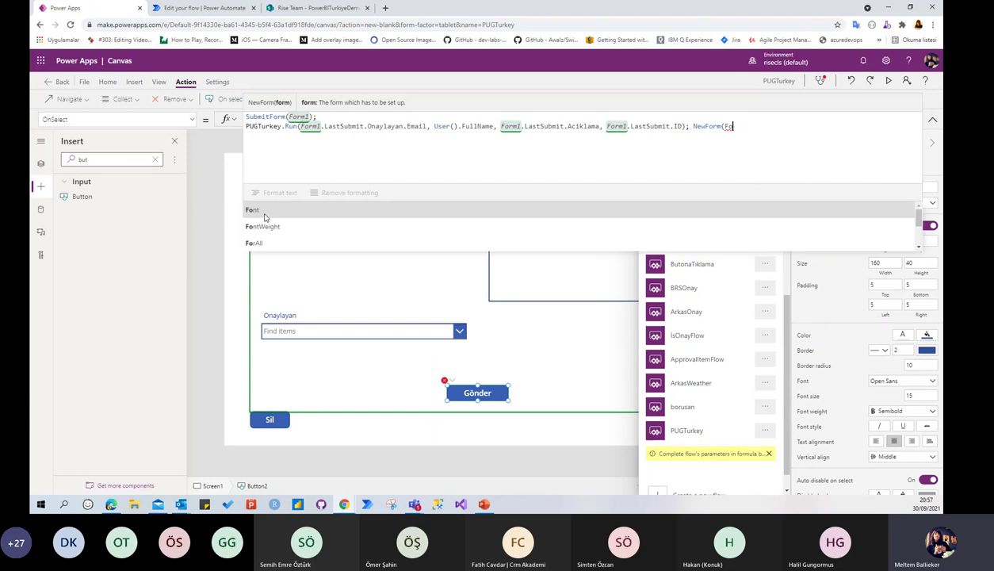
pyautogui.write('1)')
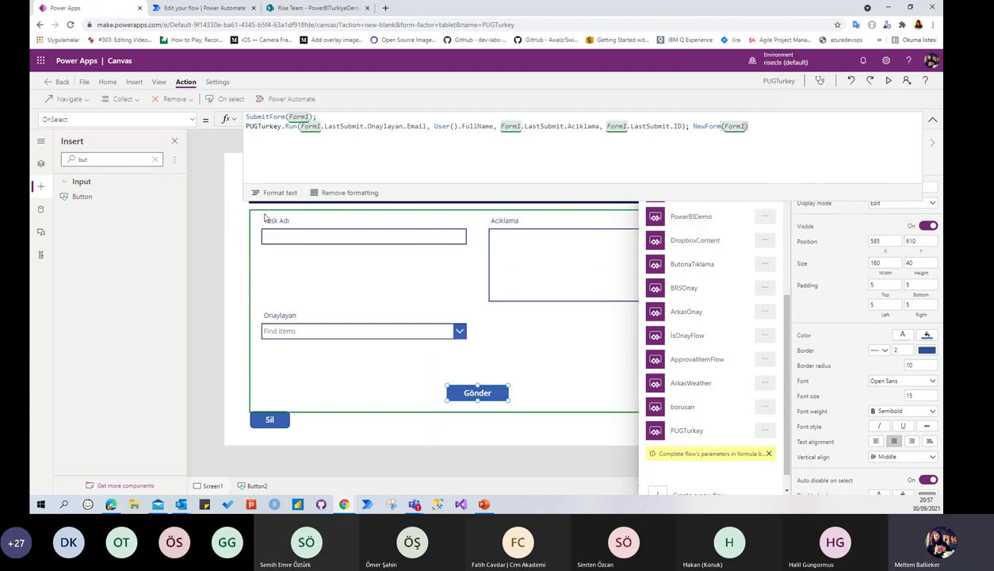
pyautogui.click(933, 121)
pyautogui.click(778, 142)
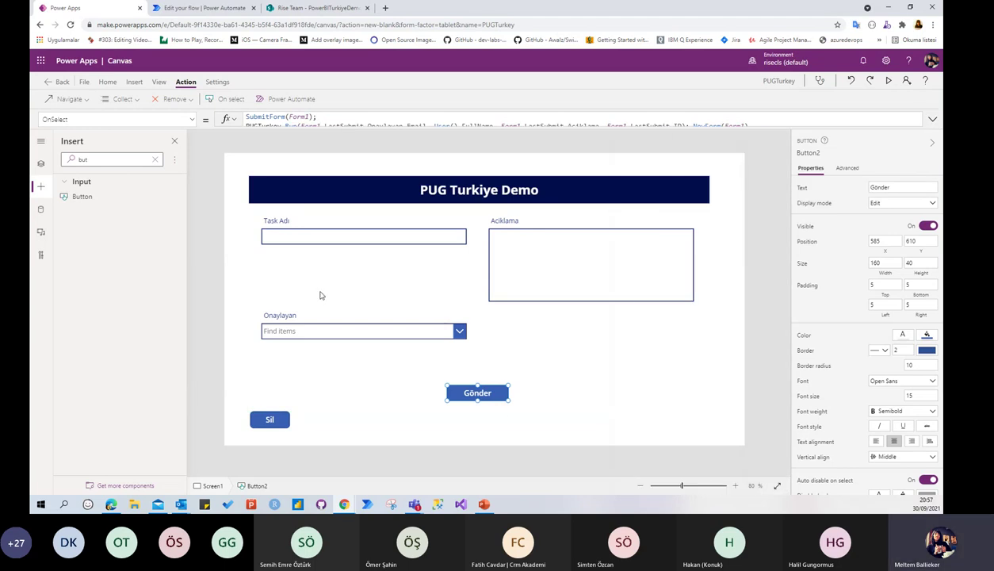
# Step: Check the SharePoint list, save the app to the cloud as PUGTurkey, and return to the canvas
pyautogui.click(287, 9)
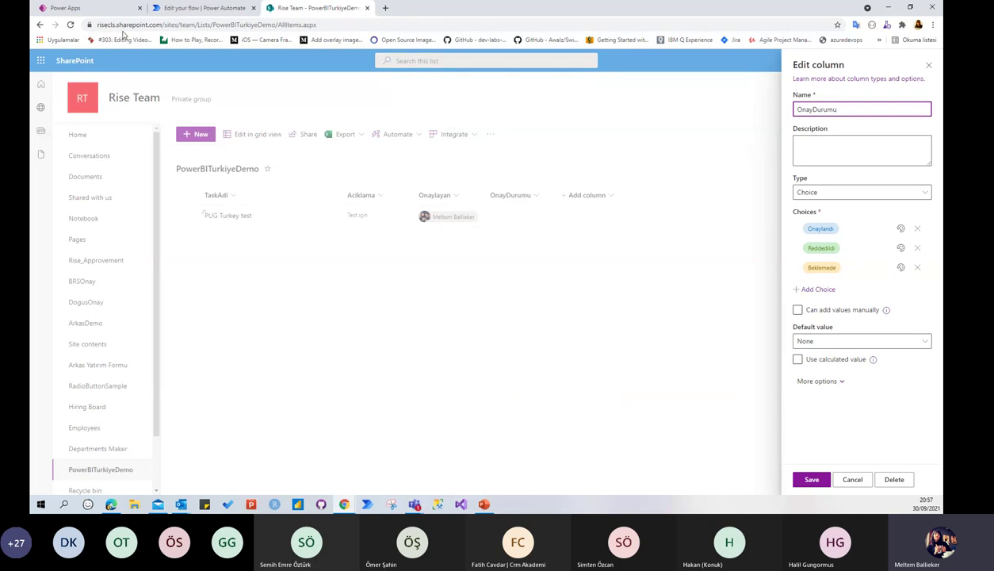
pyautogui.click(65, 8)
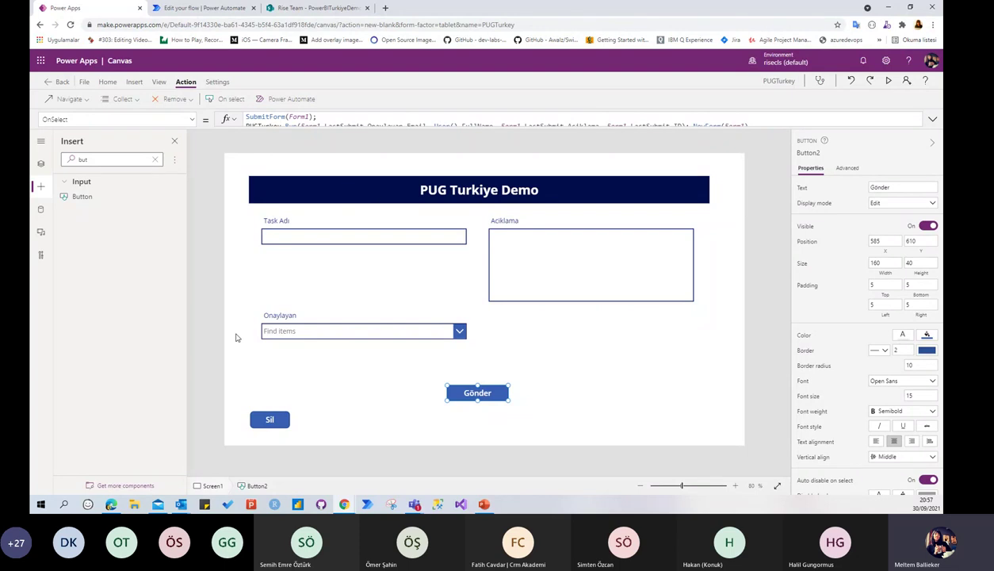
pyautogui.hotkey('ctrl', 'shift', 's')
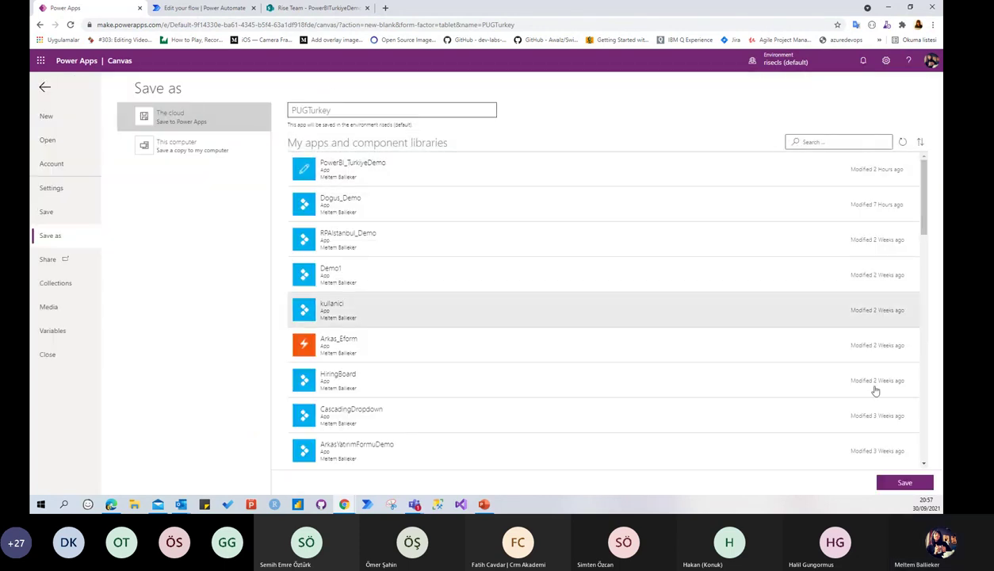
pyautogui.click(904, 481)
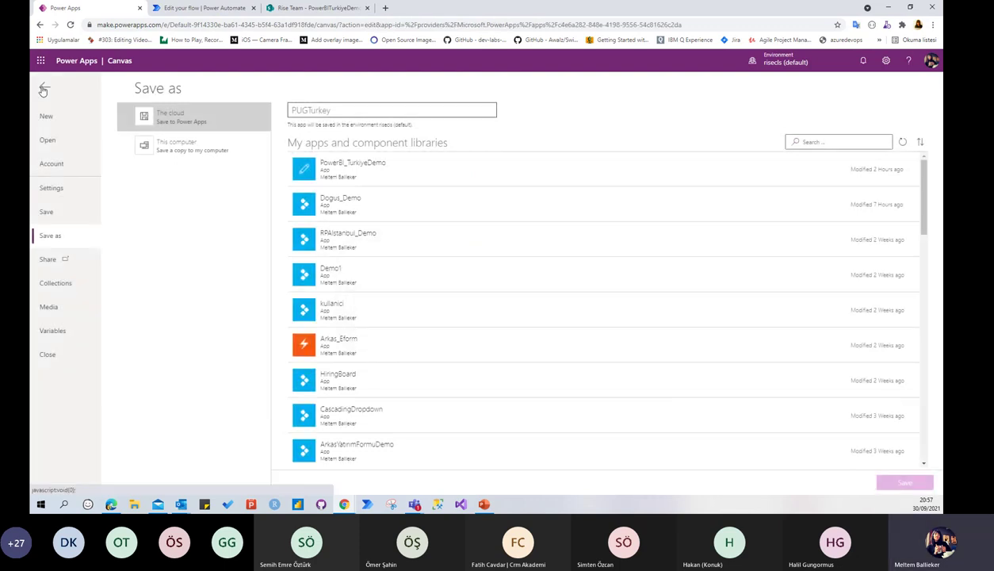
pyautogui.click(44, 90)
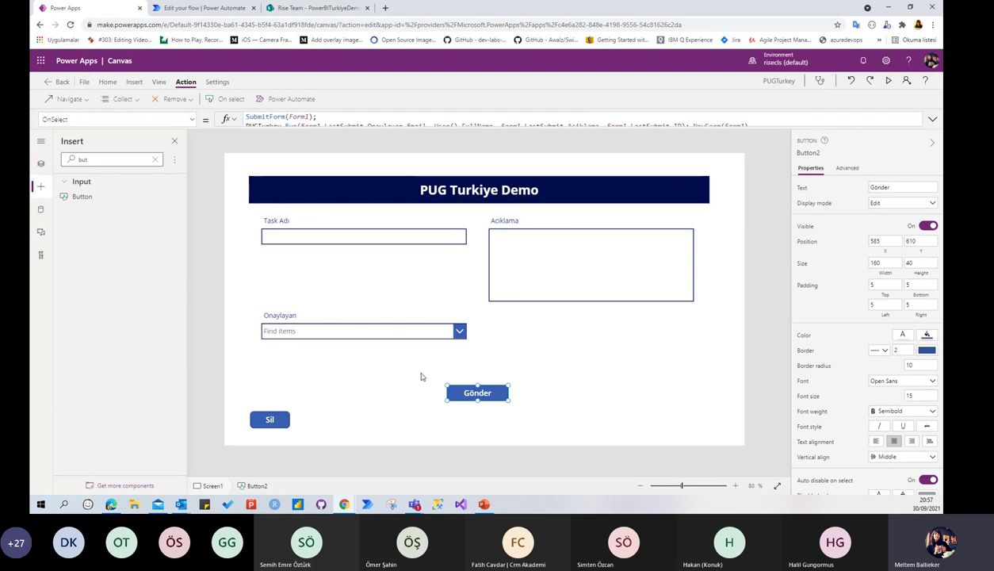
# Step: Preview the app and submit a request with task name Test20:57, description adf and an approver chosen from the directory
pyautogui.click(888, 81)
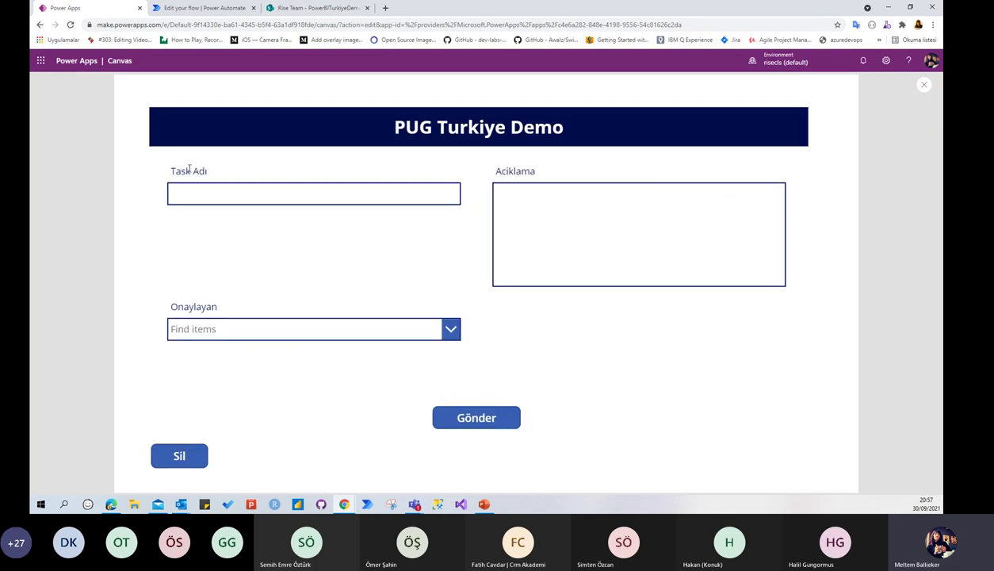
pyautogui.click(213, 193)
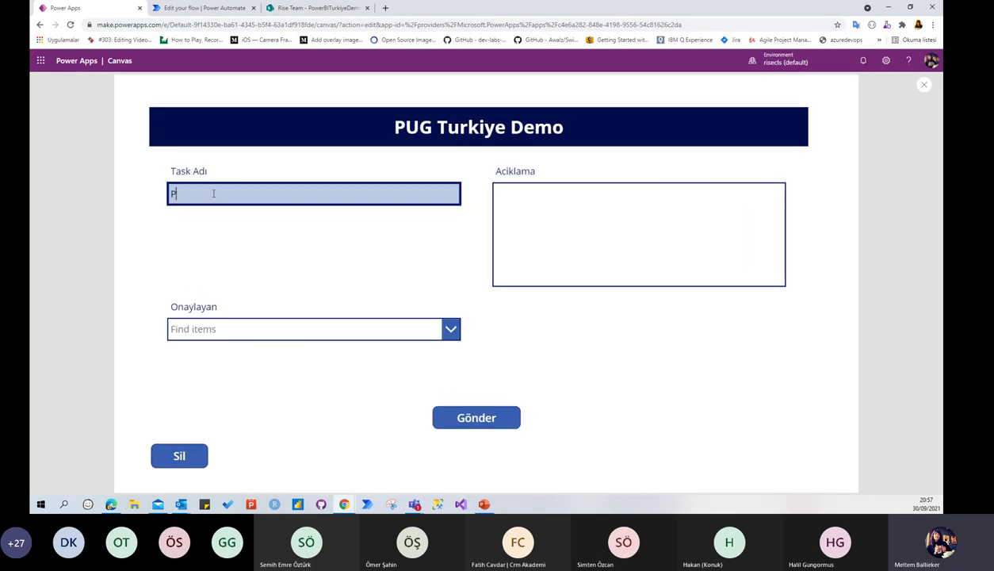
pyautogui.press('BackSpace')
pyautogui.click(586, 247)
pyautogui.write('a')
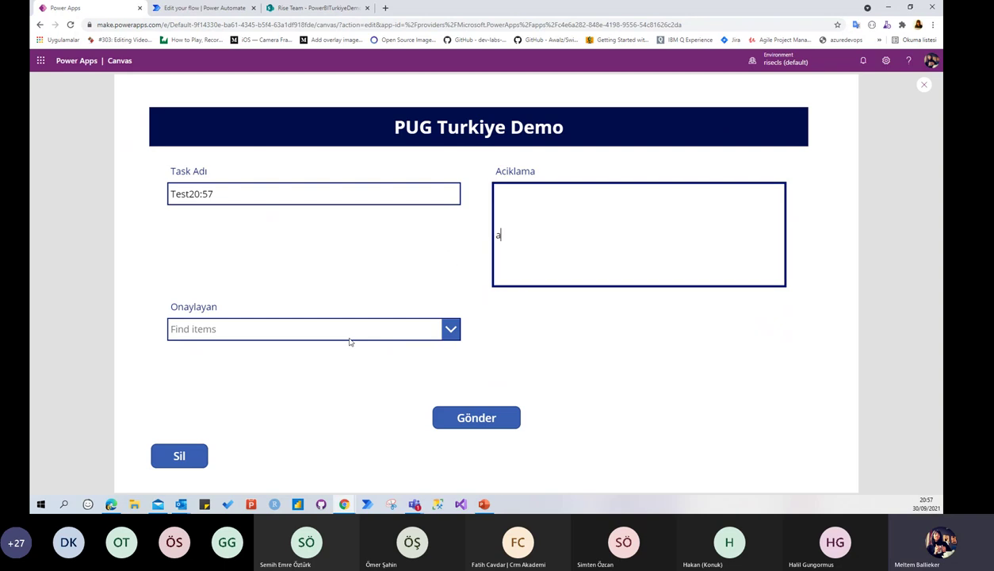
pyautogui.write('df')
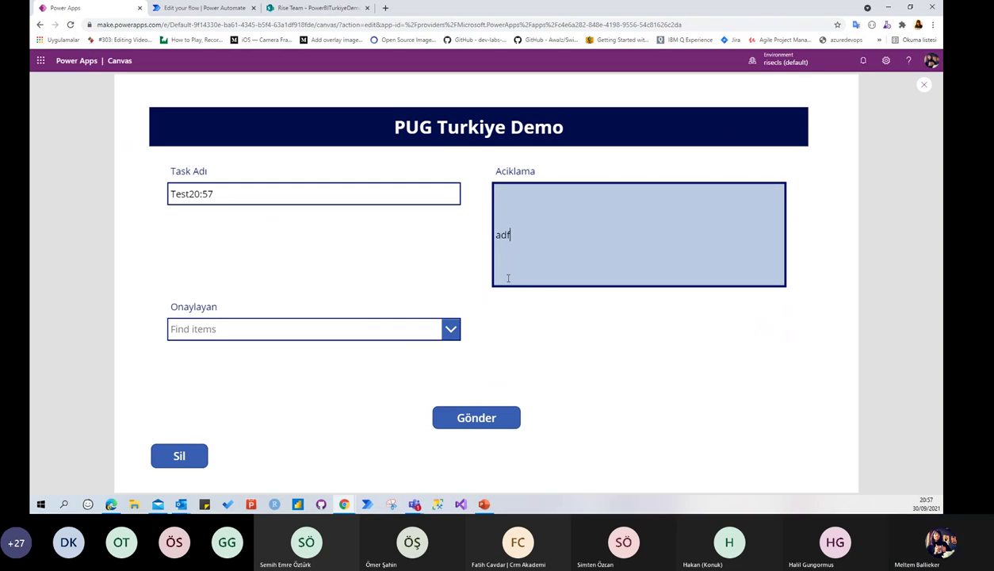
pyautogui.click(319, 330)
pyautogui.write('mel')
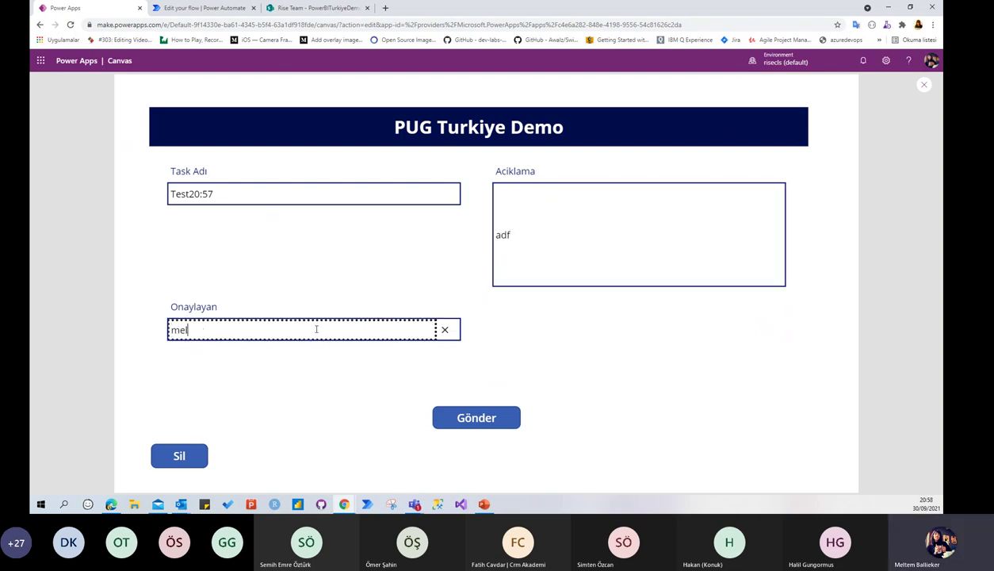
pyautogui.write('t')
pyautogui.click(238, 356)
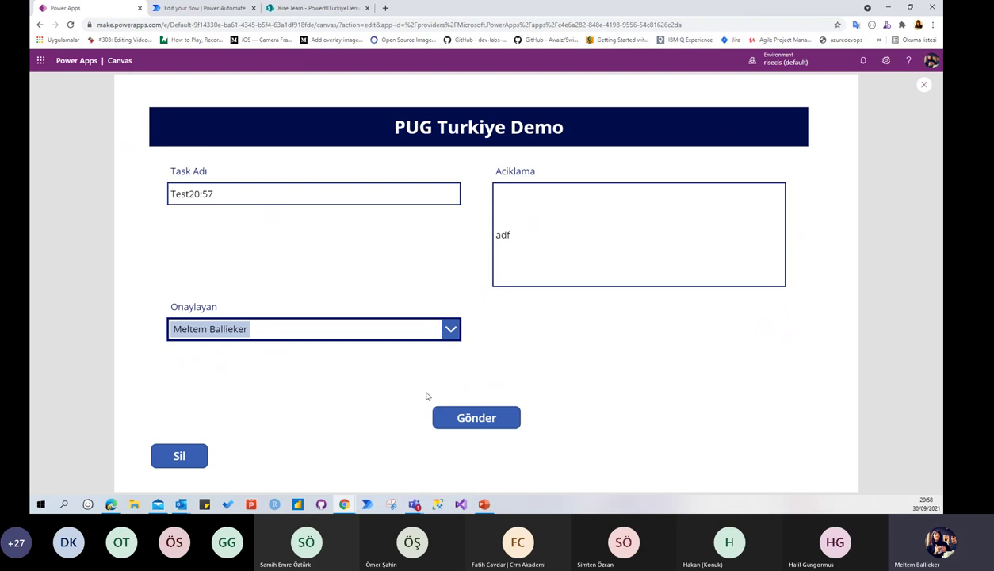
pyautogui.click(467, 420)
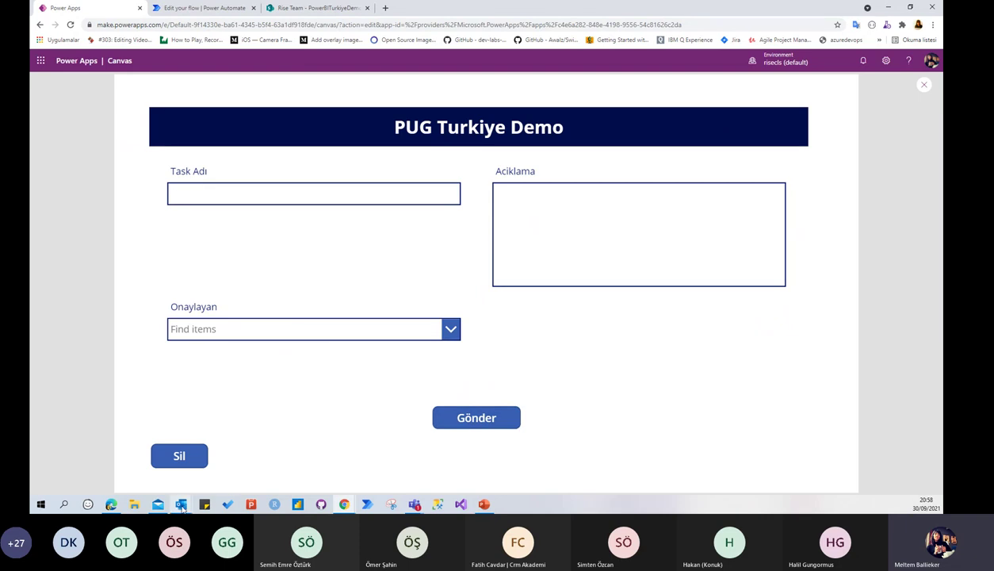
# Step: Switch to Outlook, open the "Adınıza bir iş atandı" email, answer it with Reddet and close the message
pyautogui.moveTo(182, 508)
pyautogui.click(238, 447)
pyautogui.press('Escape')
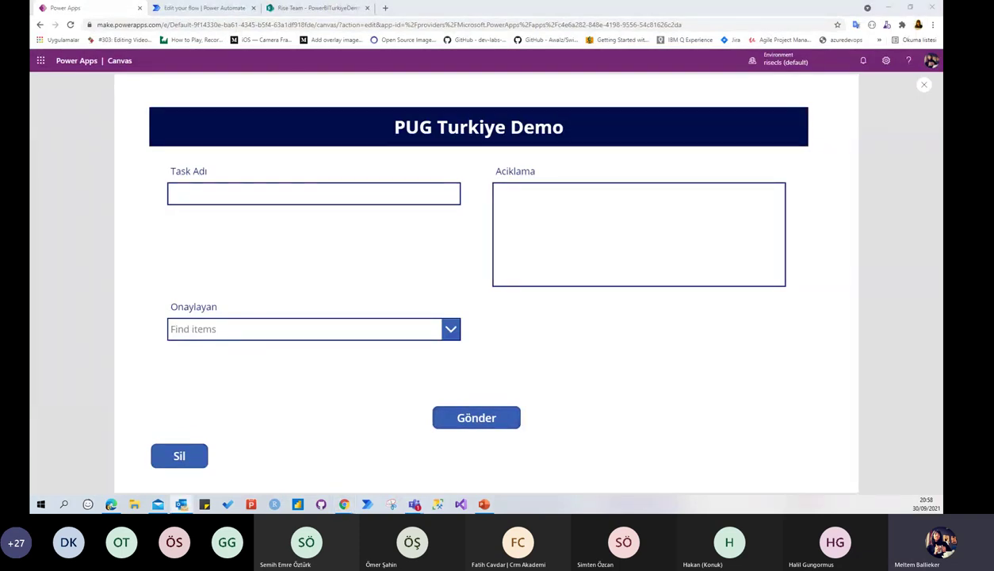
pyautogui.hotkey('alt', 'Tab')
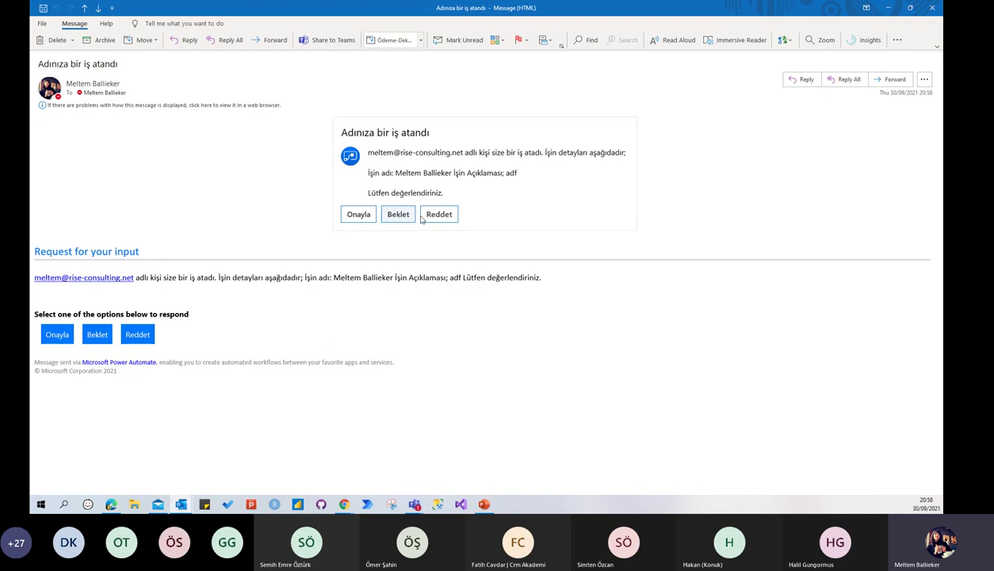
pyautogui.click(438, 216)
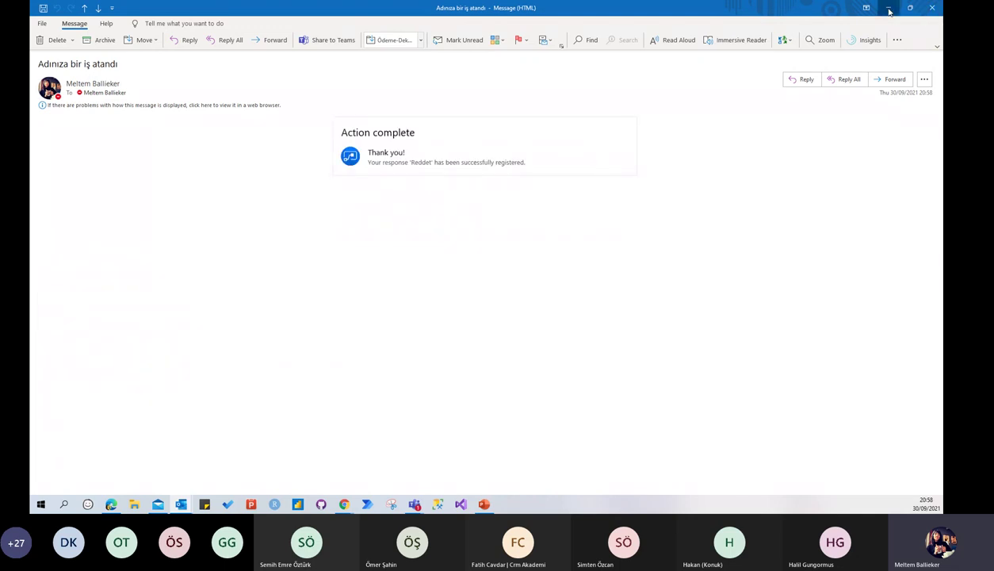
pyautogui.click(931, 8)
# Step: Close the OnayDurumu column editing pane without saving and reload the PowerBITurkiyeDemo list to check the approval status
pyautogui.click(310, 7)
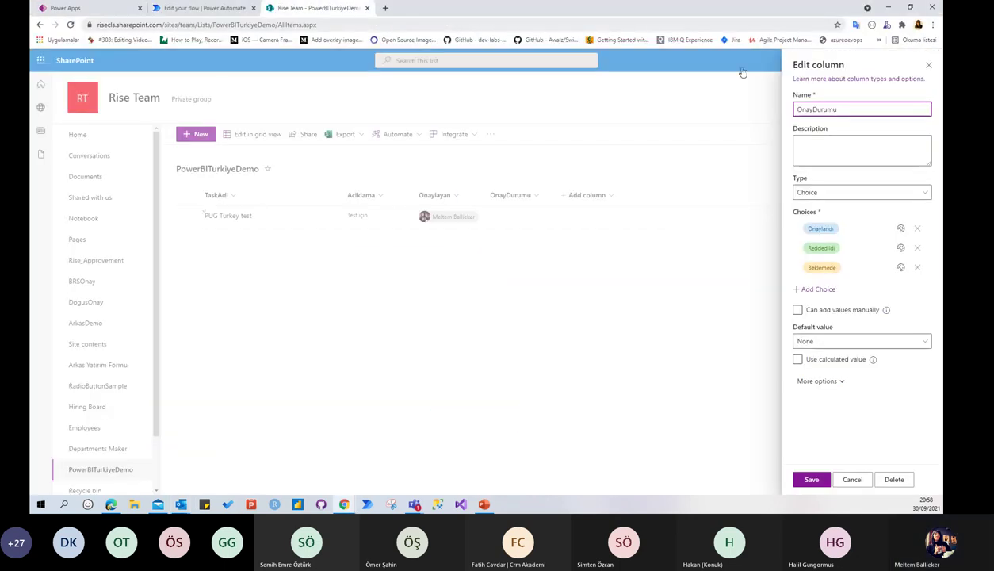
pyautogui.click(928, 65)
pyautogui.click(363, 22)
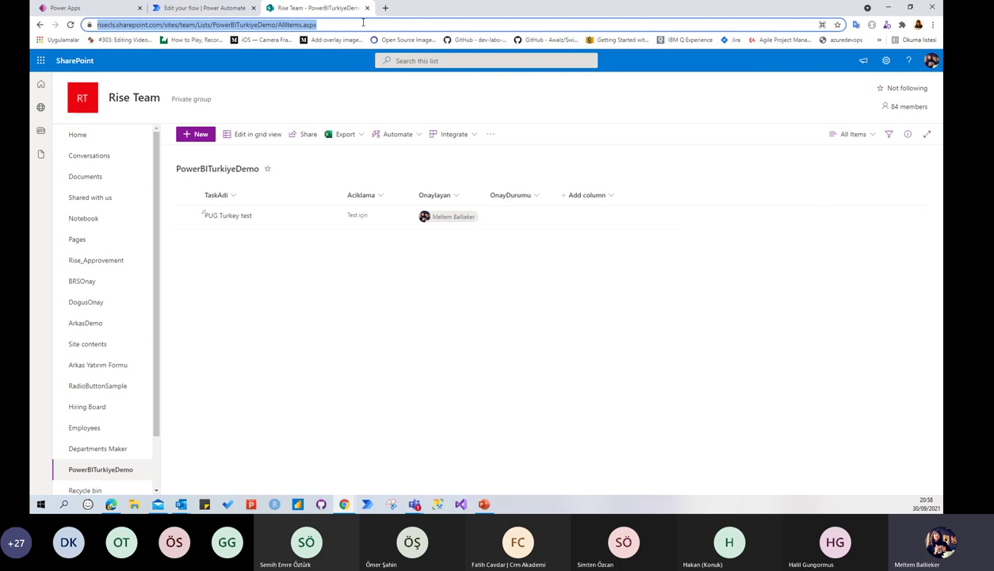
pyautogui.press('Return')
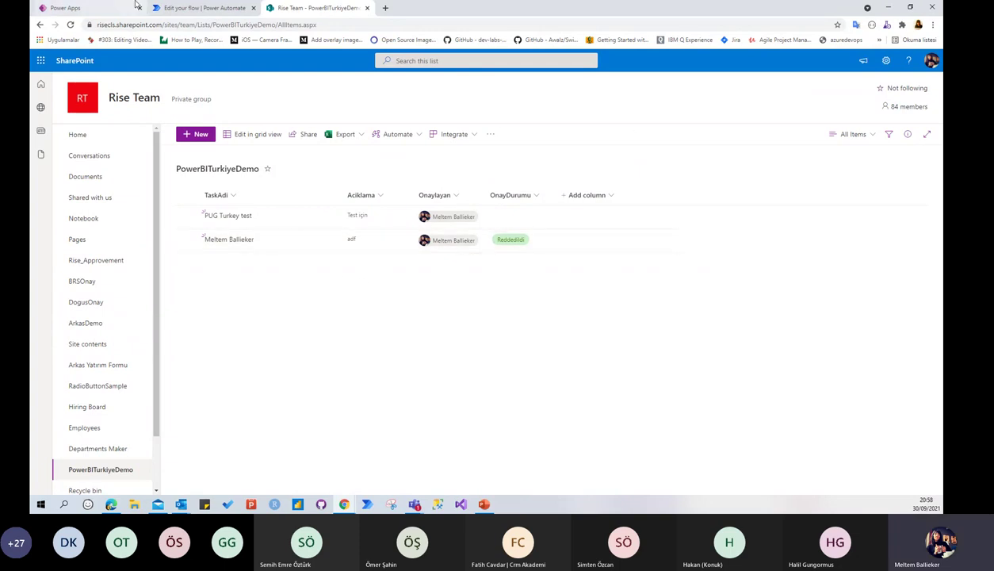
# Step: Check the flow's email action, exit the app preview and open sharing for the saved PUGTurkey app
pyautogui.click(182, 8)
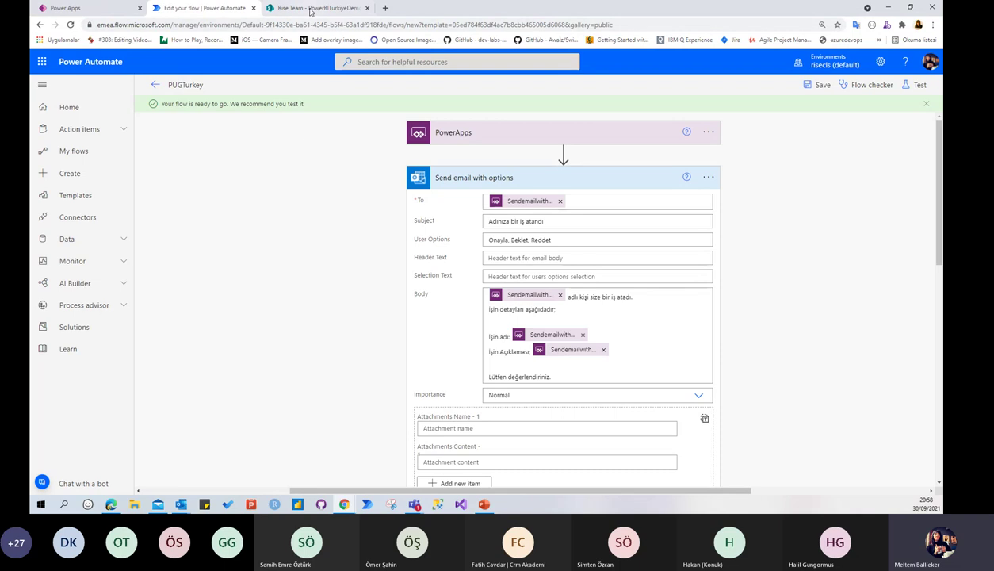
pyautogui.click(65, 8)
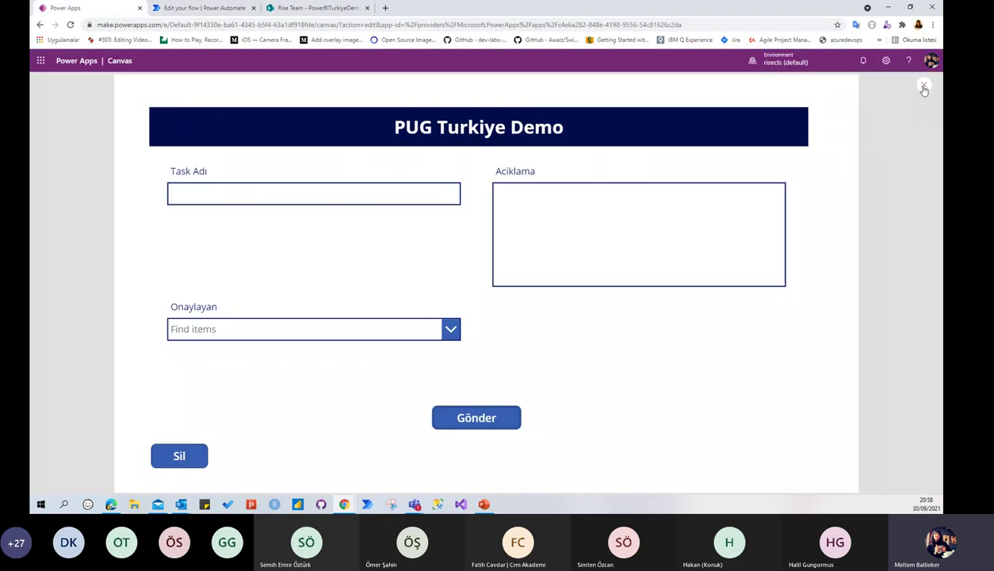
pyautogui.click(924, 85)
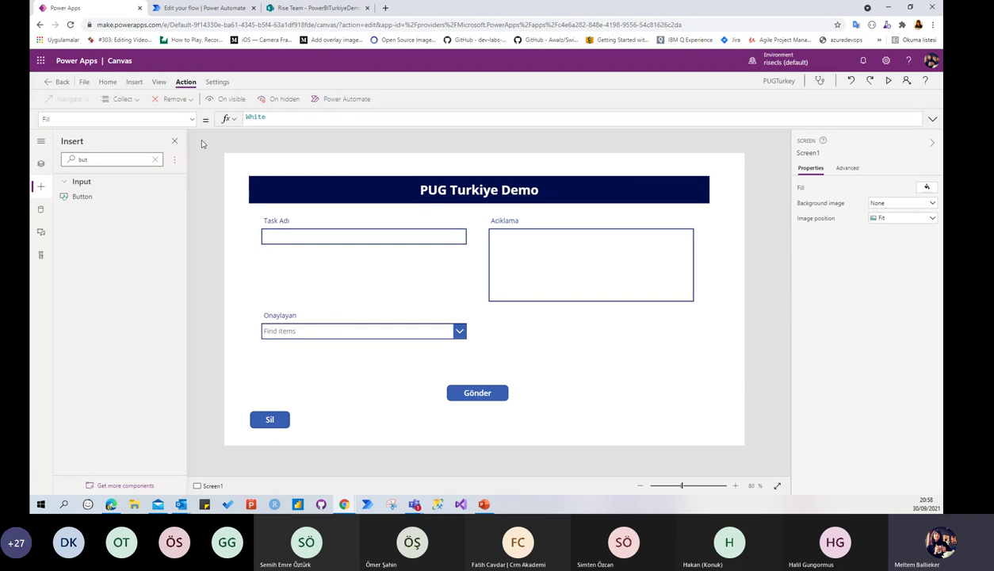
pyautogui.click(84, 83)
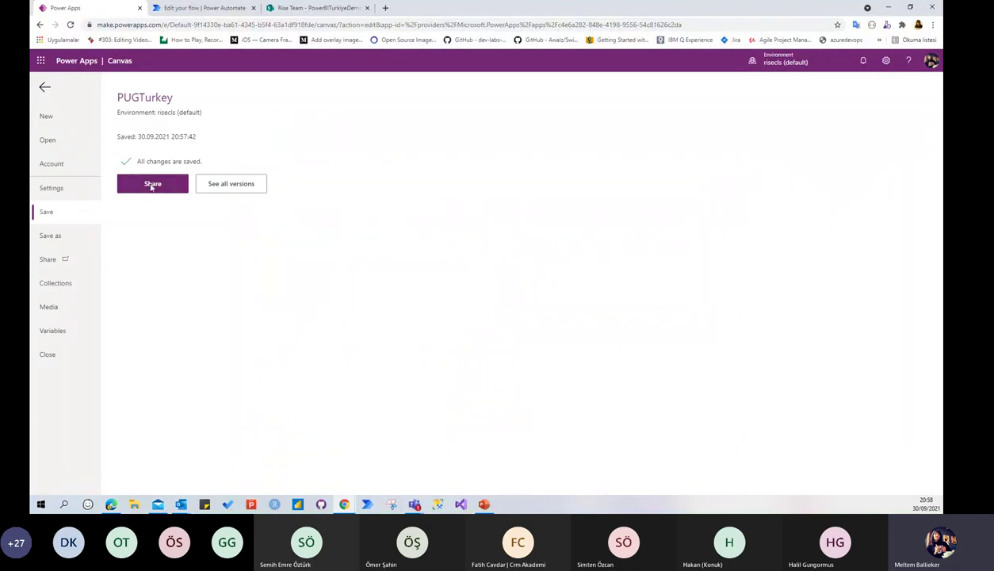
pyautogui.hotkey('ctrl', 'Tab')
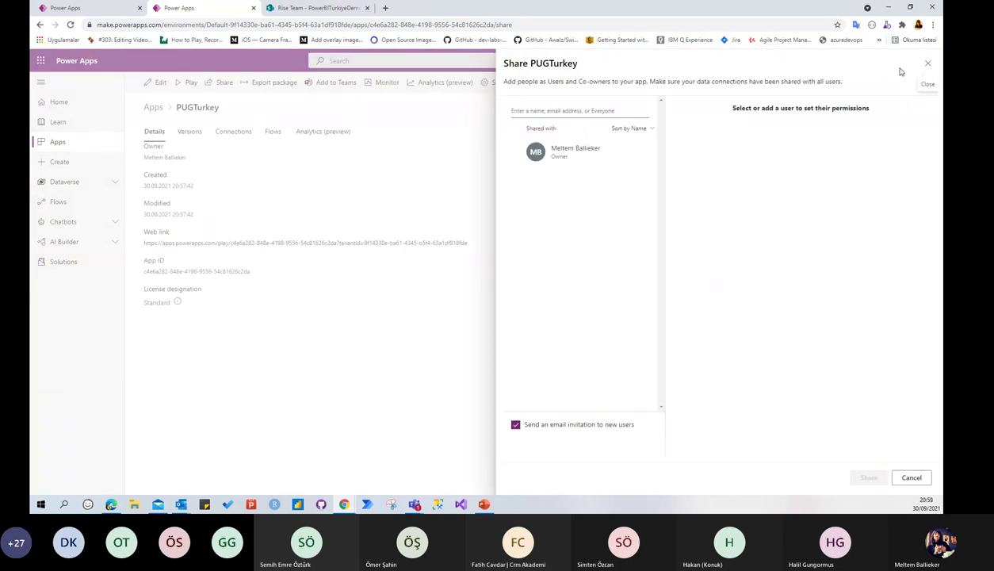
# Step: Leave the sharing settings without adding anyone, and download the PUGTurkey app package for Teams
pyautogui.click(926, 63)
pyautogui.click(337, 85)
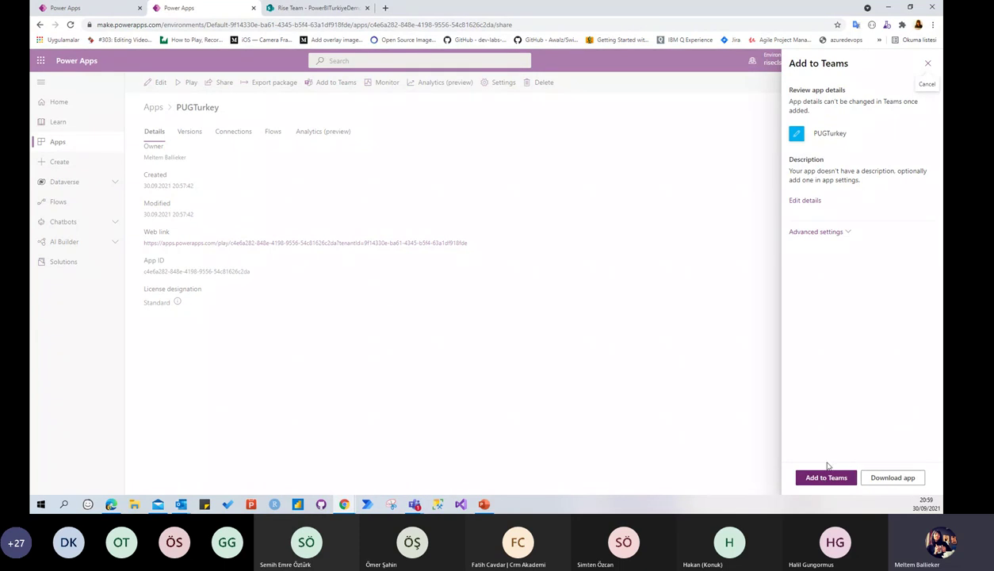
pyautogui.click(891, 479)
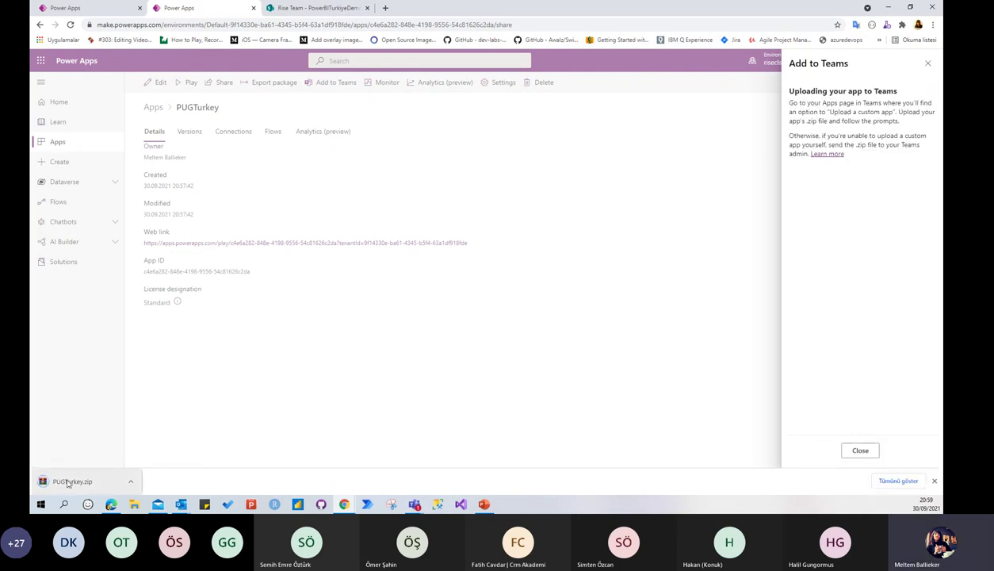
# Step: Open manifest.json from the downloaded PUGTurkey.zip to view its contents, and dismiss the Visual Studio feedback survey
pyautogui.click(69, 482)
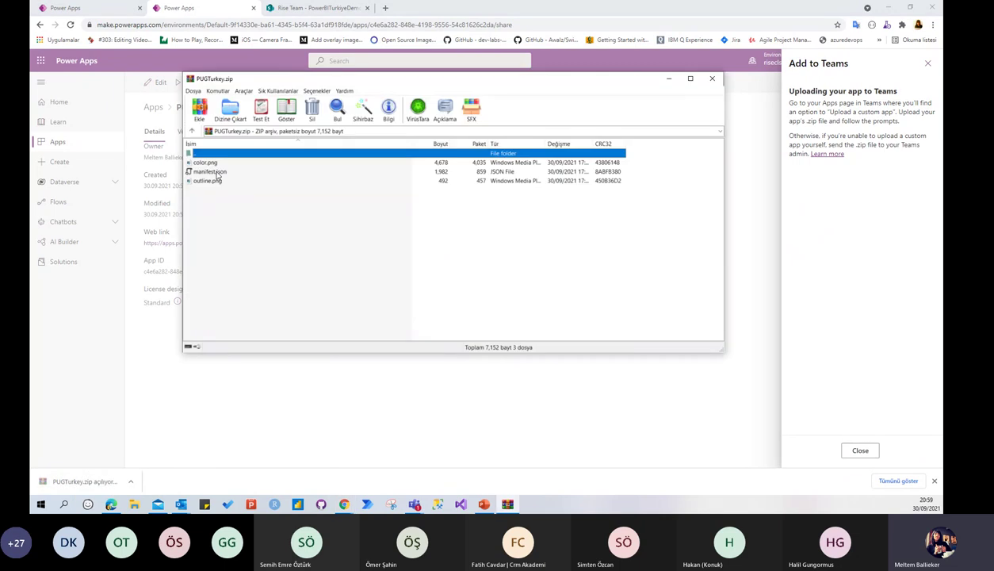
pyautogui.click(216, 173)
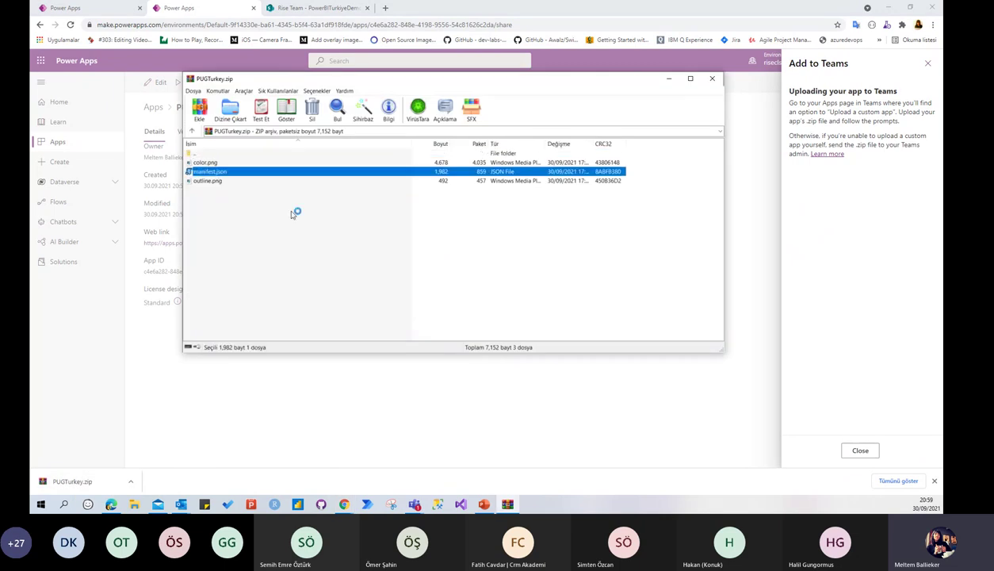
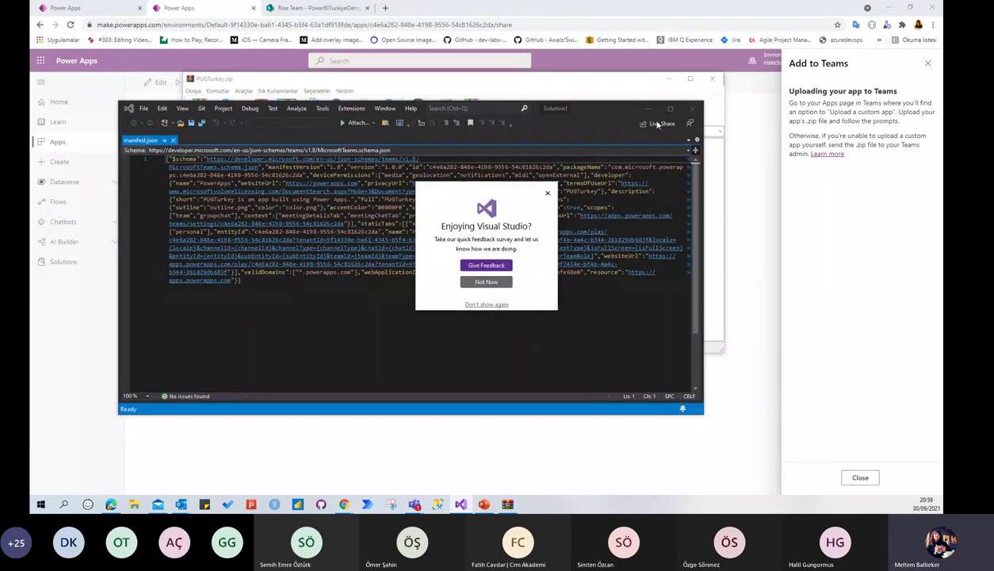
pyautogui.click(495, 283)
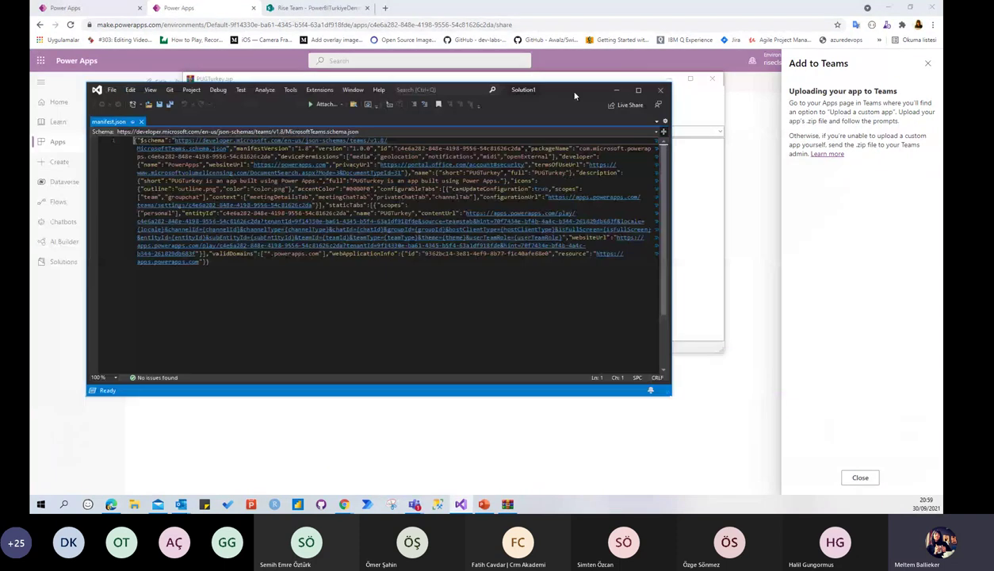
# Step: Maximize the editor window and reformat manifest.json into indented, readable JSON
pyautogui.click(661, 93)
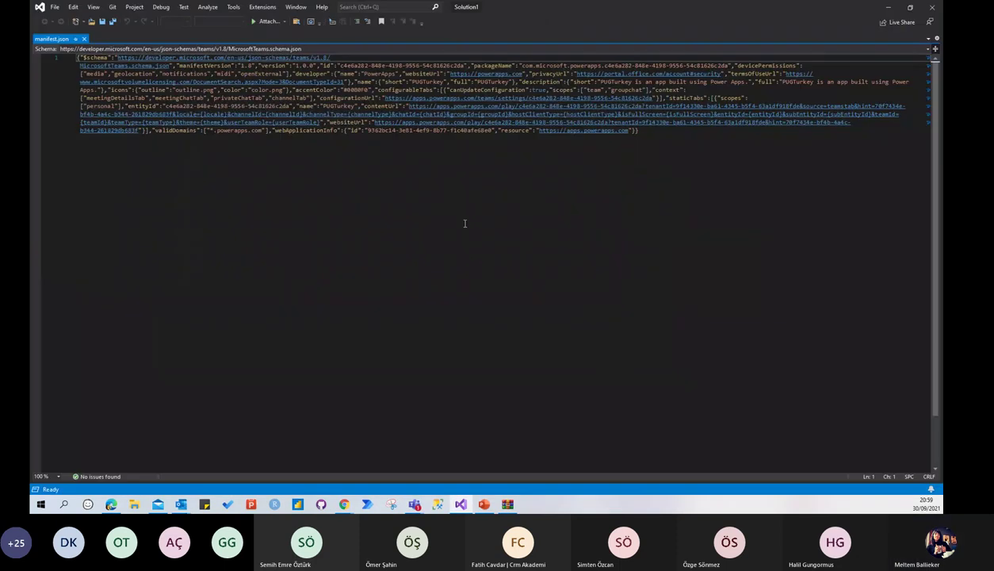
pyautogui.hotkey('ctrl', 'k')
pyautogui.hotkey('ctrl', 'd')
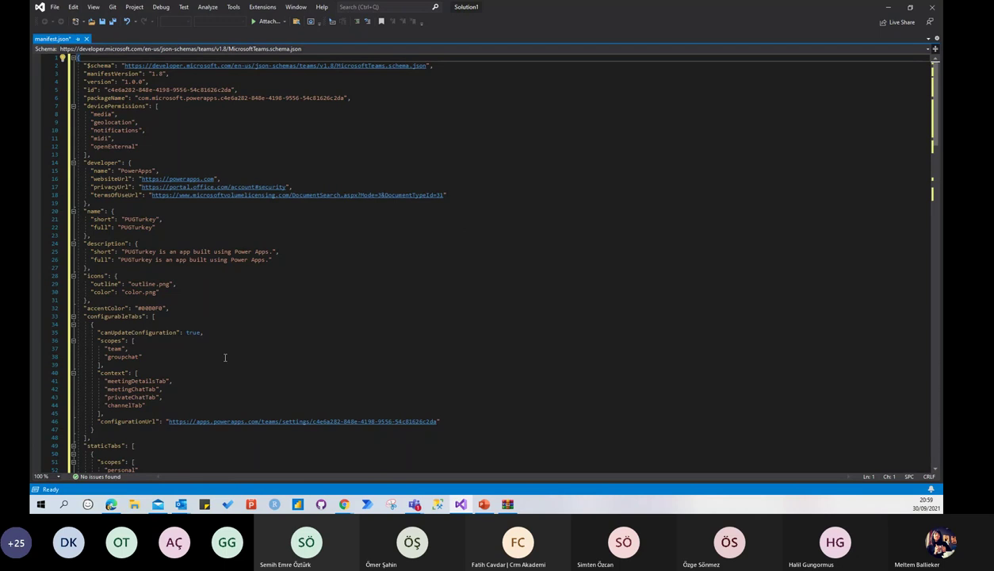
# Step: Start a new quoted entry on its own line after meetingDetailsTab in the configurableTabs context list
pyautogui.scroll(-2, 201, 315)
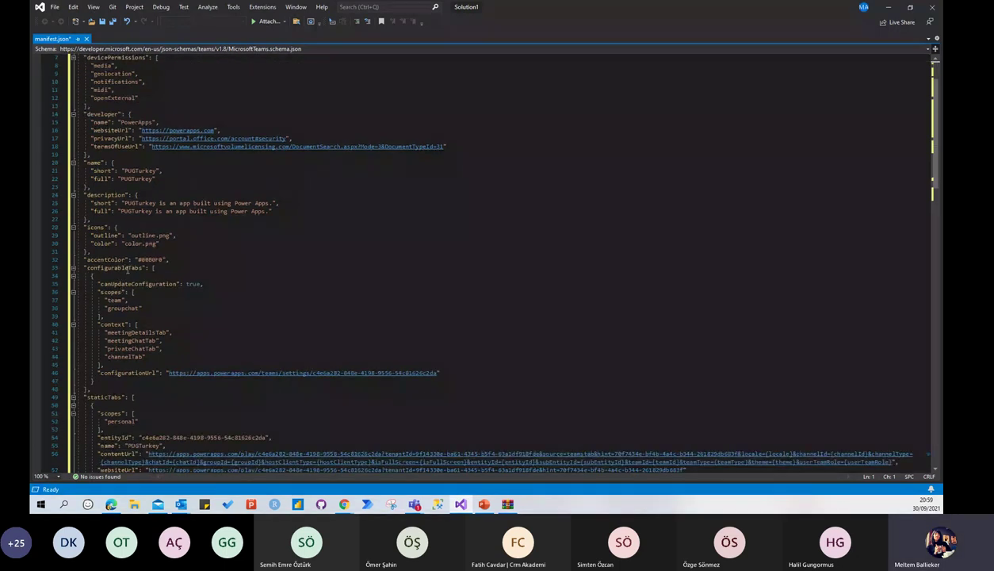
pyautogui.click(178, 334)
pyautogui.press('Return')
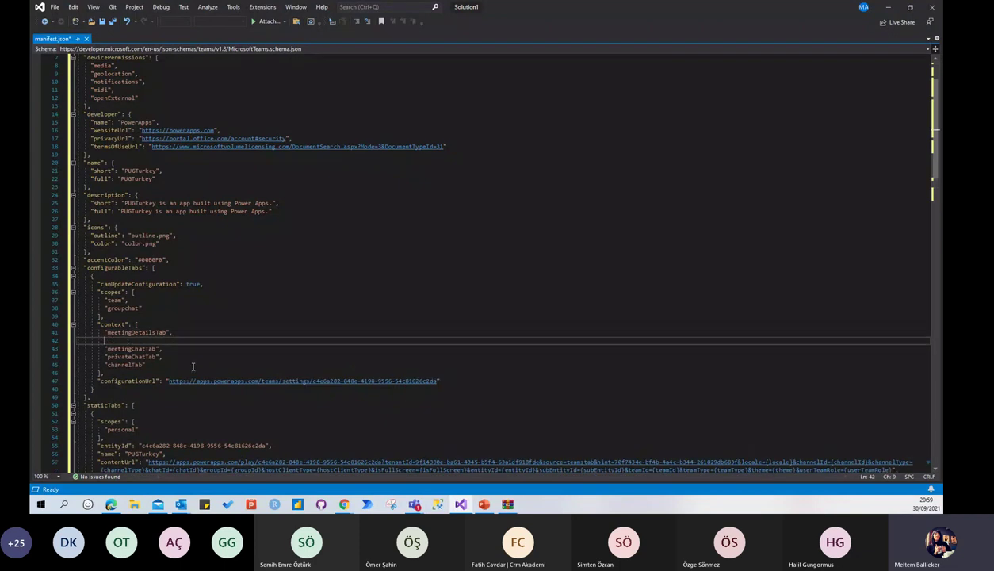
pyautogui.write('"')
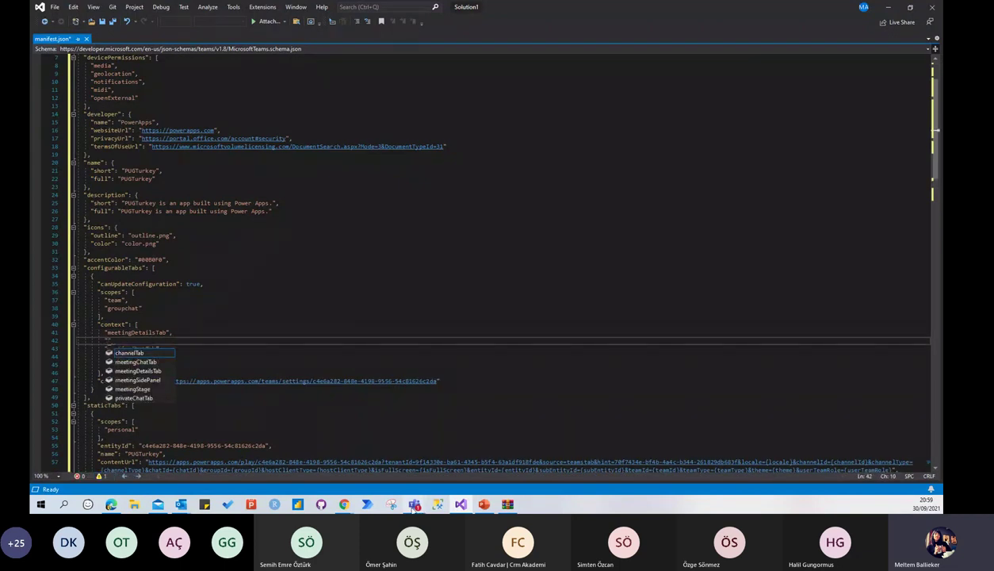
# Step: Switch to the Teams meeting window to view the app's side panel, and return to the manifest
pyautogui.click(414, 504)
pyautogui.click(408, 444)
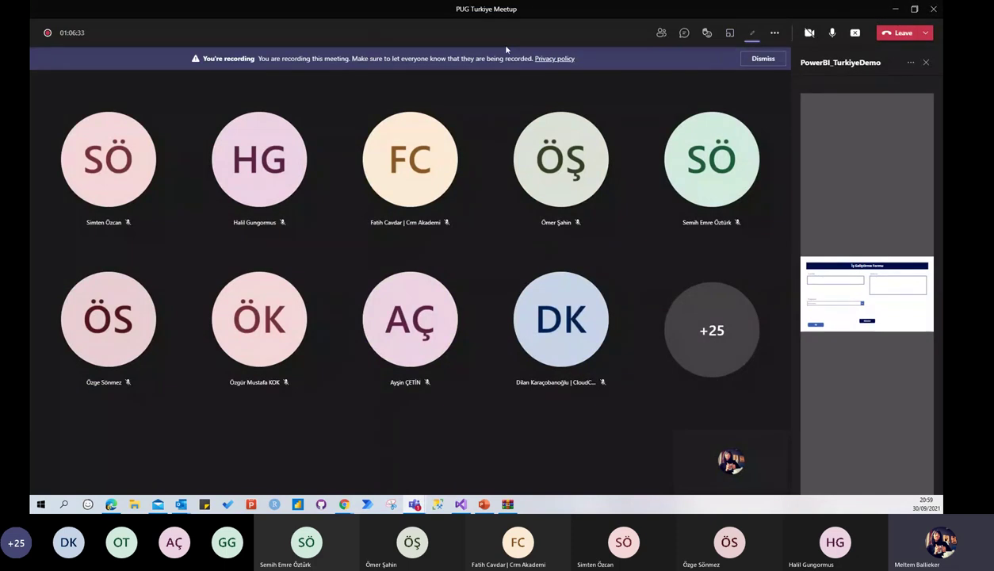
pyautogui.click(895, 11)
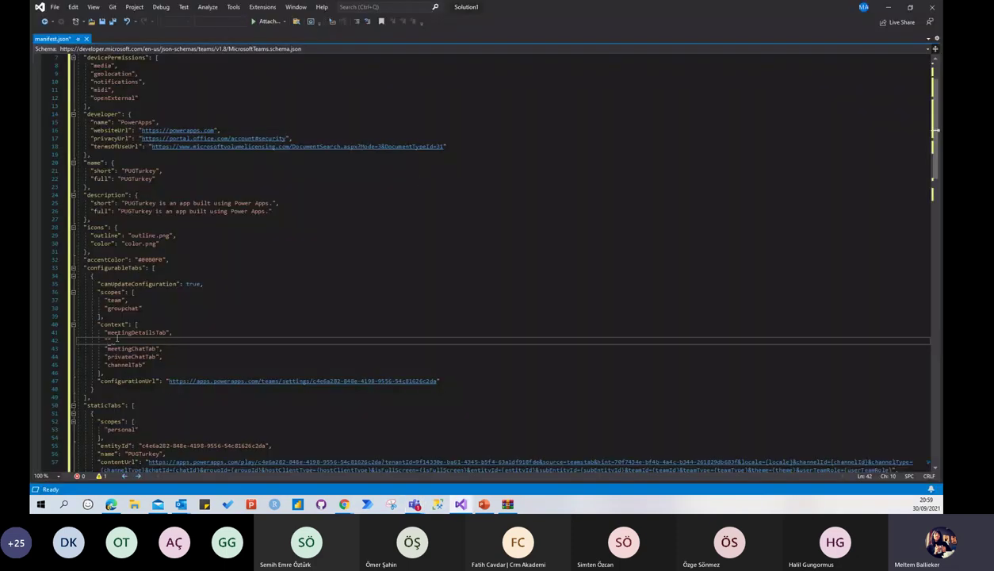
# Step: Complete the new context entry as "meetingSidePanel" followed by a comma, and save manifest.json
pyautogui.write('mee')
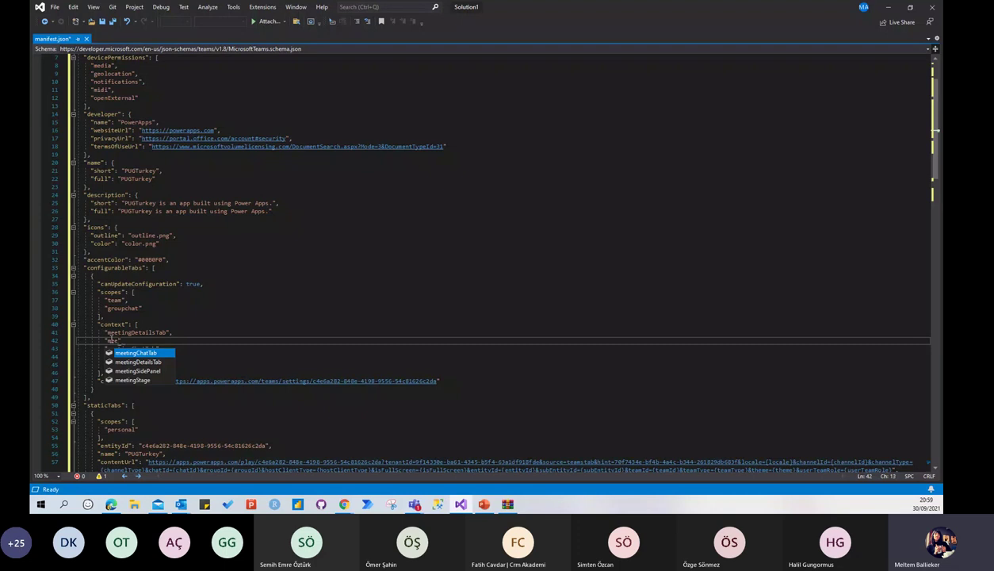
pyautogui.click(147, 371)
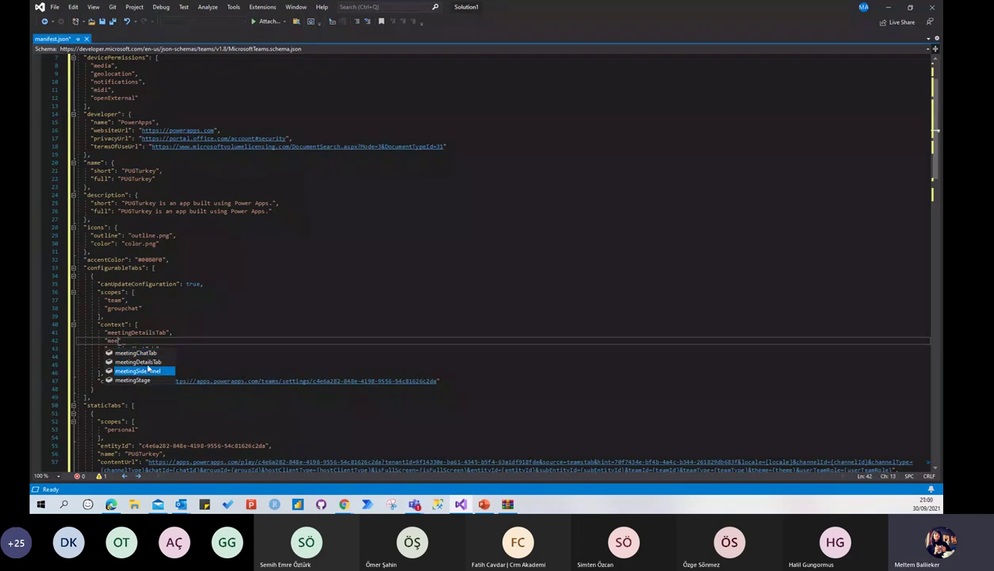
pyautogui.doubleClick(143, 371)
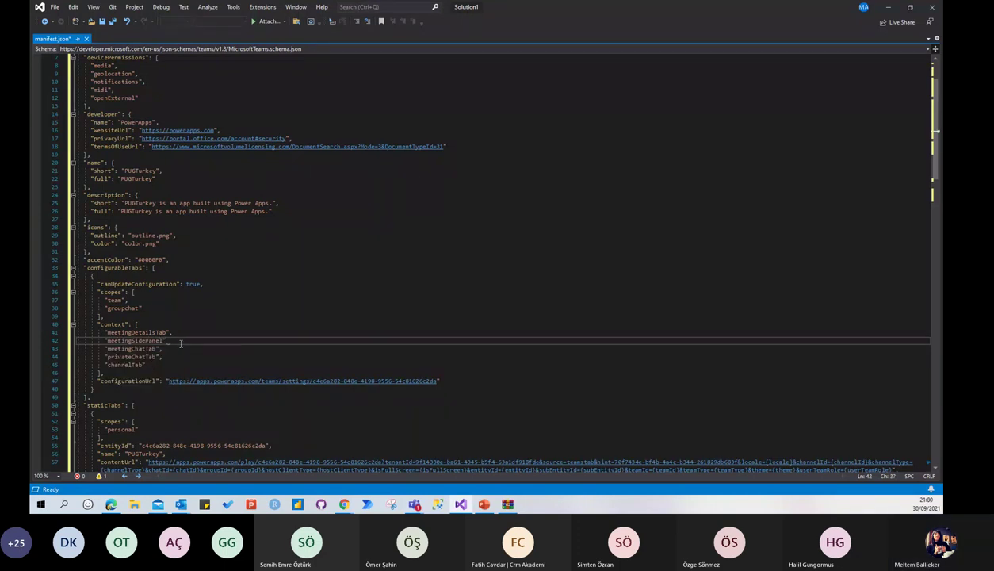
pyautogui.write(',')
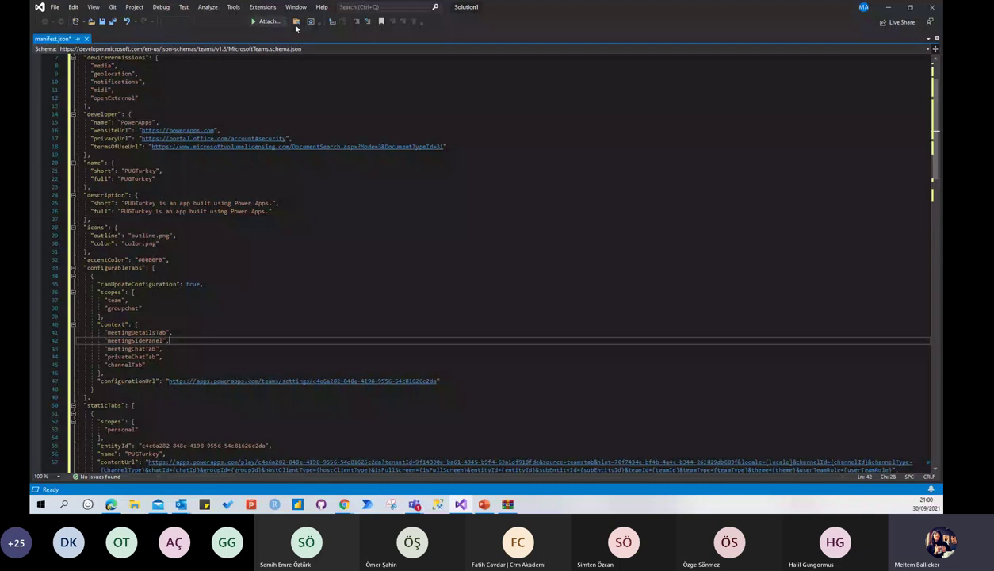
pyautogui.click(103, 22)
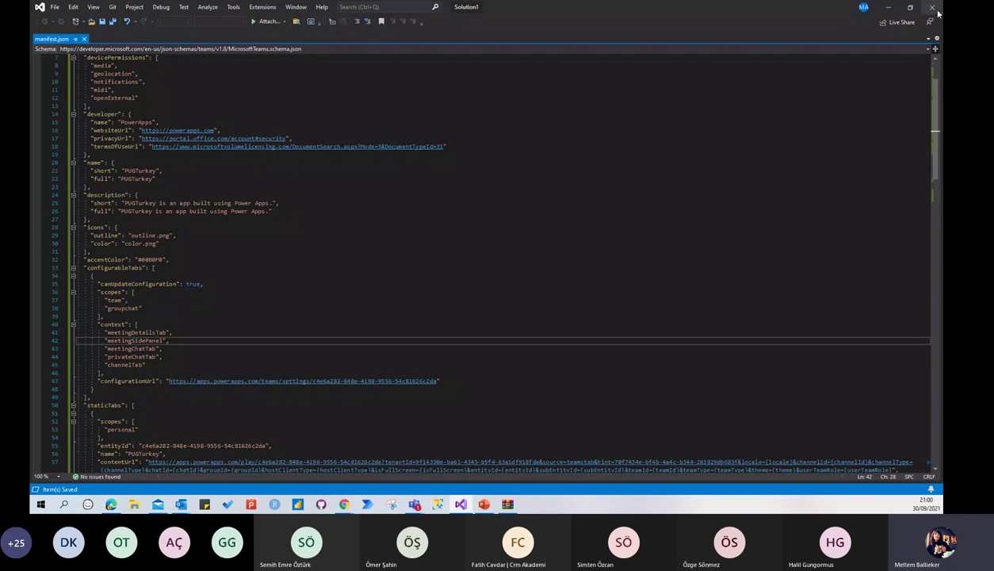
# Step: Close the editor, dismiss the archive update for manifest.json and close PUGTurkey.zip
pyautogui.click(932, 9)
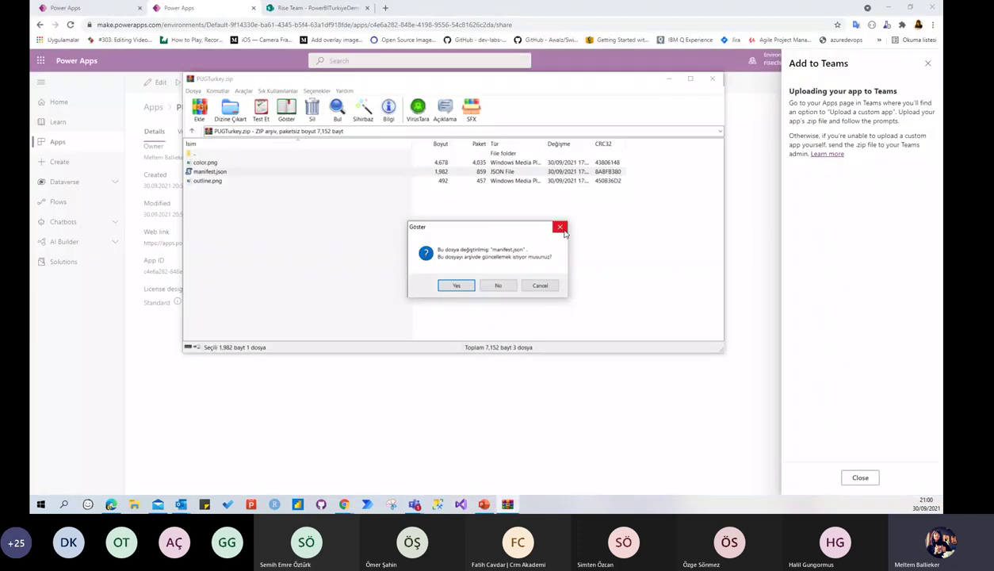
pyautogui.click(561, 229)
pyautogui.click(712, 78)
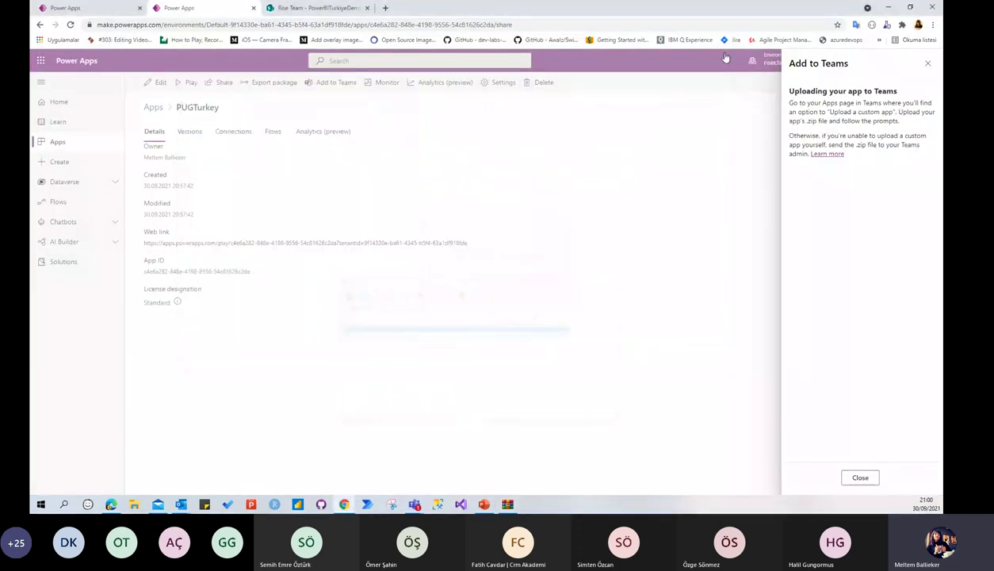
# Step: Switch to the main Microsoft Teams window and open the upload options for a customised app in its app catalogue
pyautogui.click(888, 7)
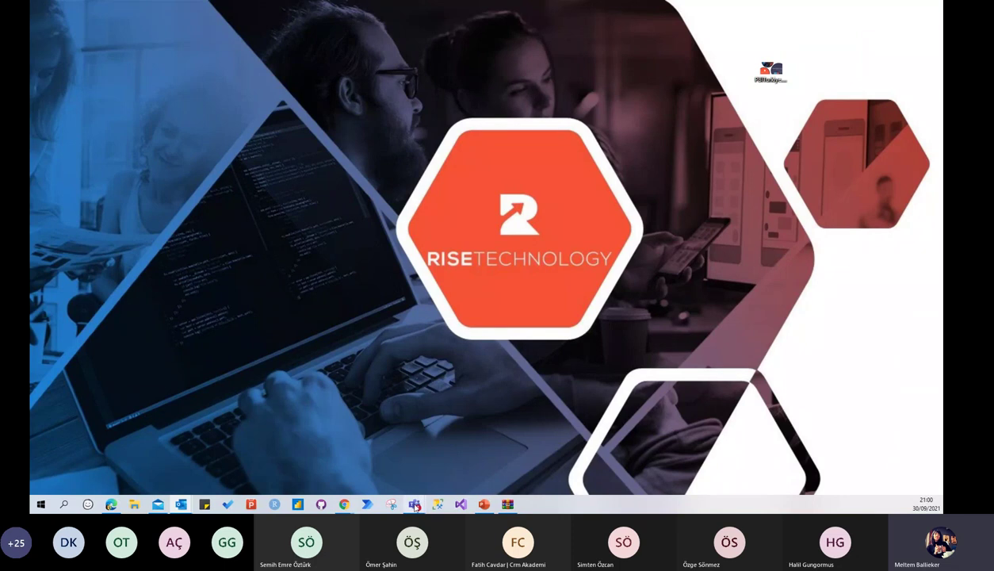
pyautogui.moveTo(415, 502)
pyautogui.click(313, 454)
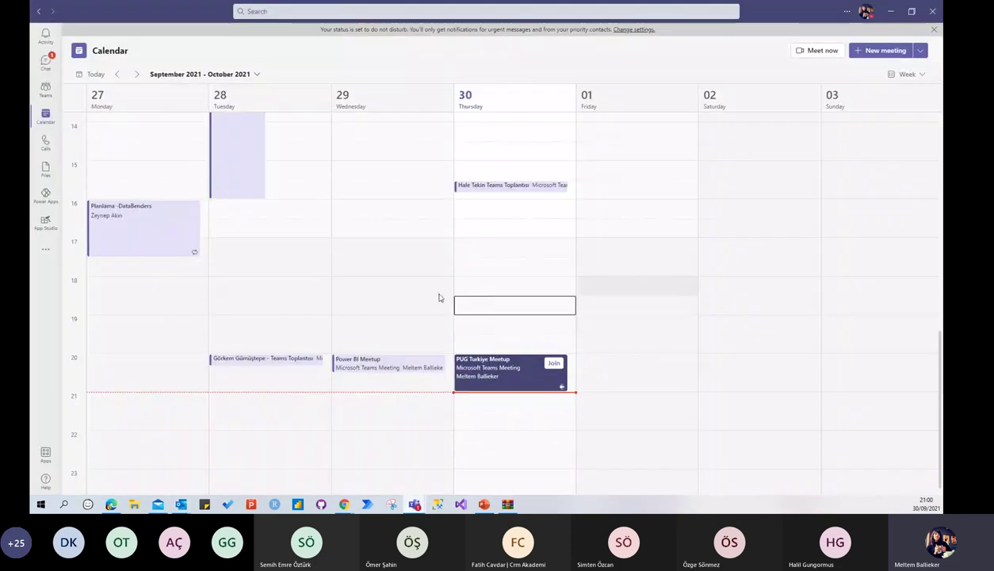
pyautogui.click(45, 454)
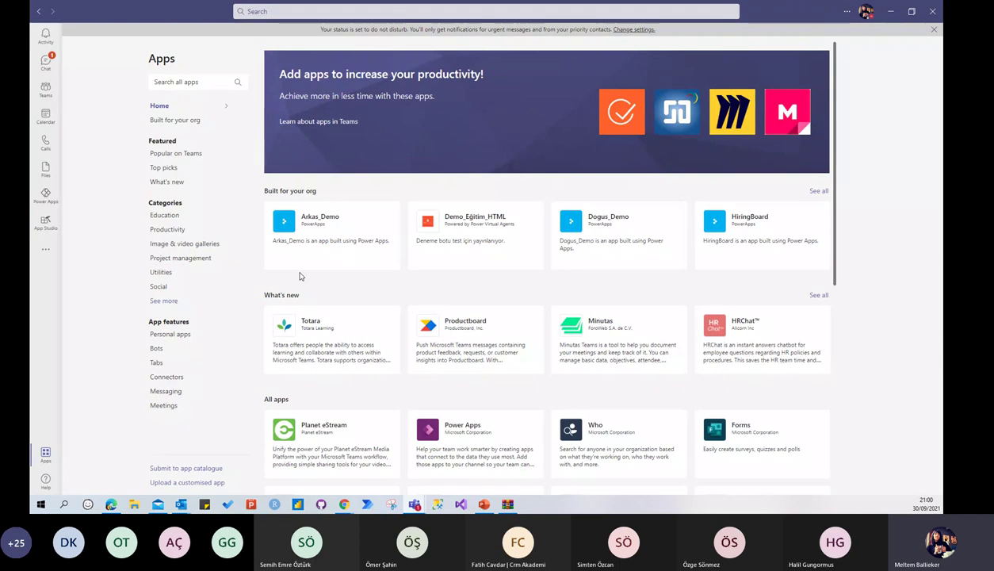
pyautogui.click(204, 485)
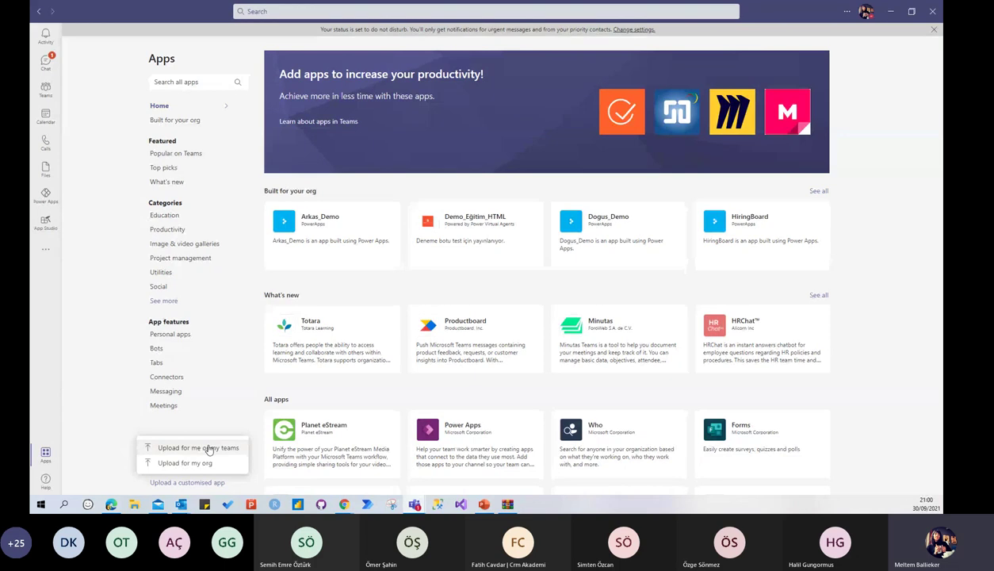